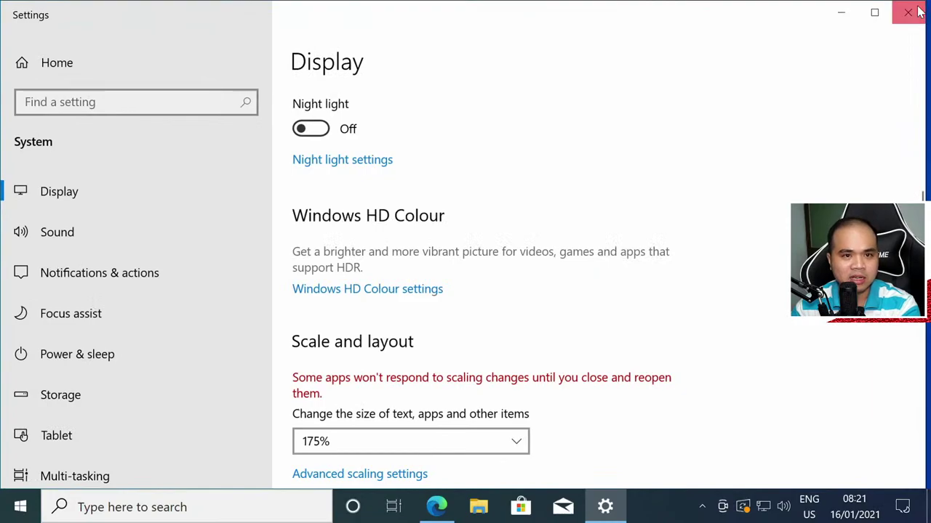
Close the display settings, switch to Microsoft Edge and decline Google's recommendation to use Chrome.
left_click(921, 5)
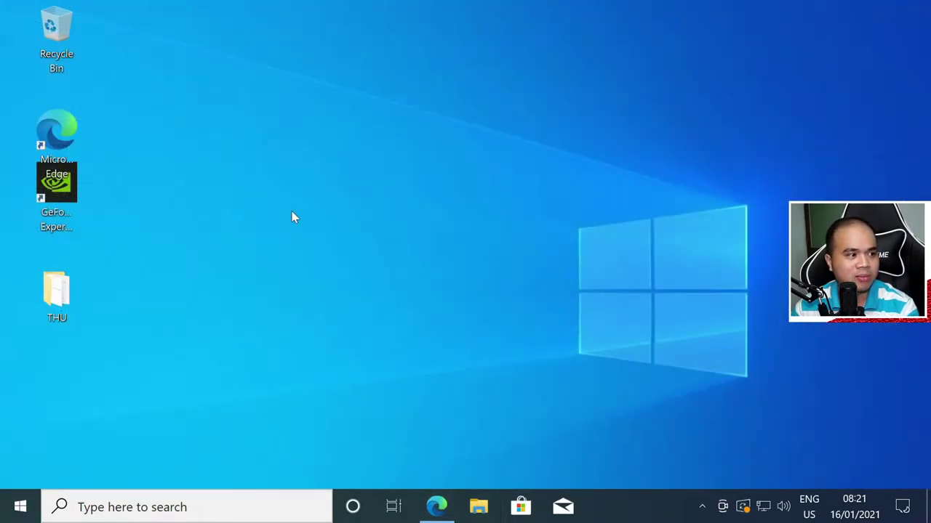
left_click(436, 507)
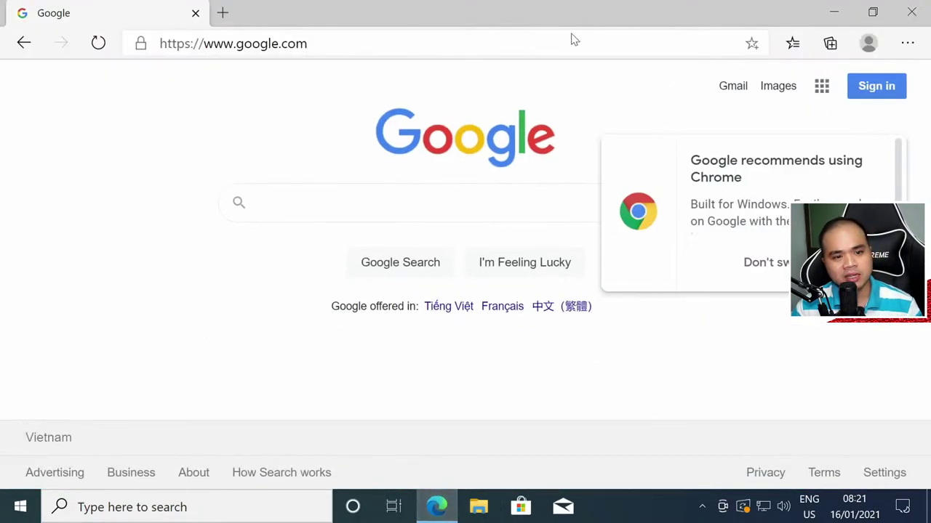
left_click(797, 263)
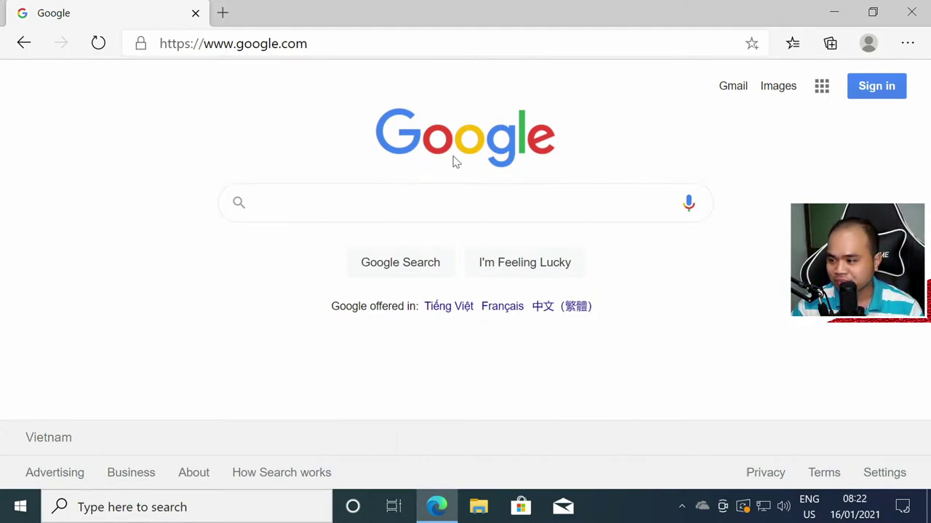
Search Google for "minitool partition wizard".
left_click(408, 201)
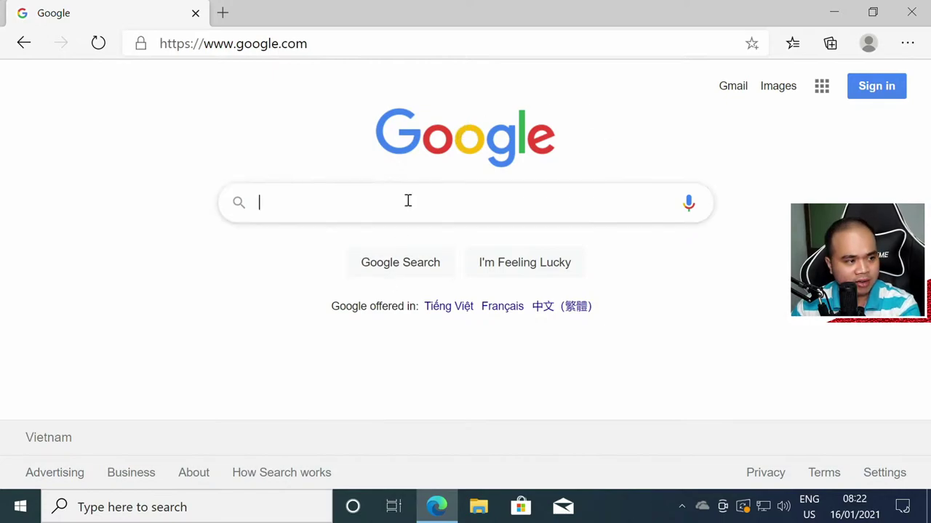
type("min")
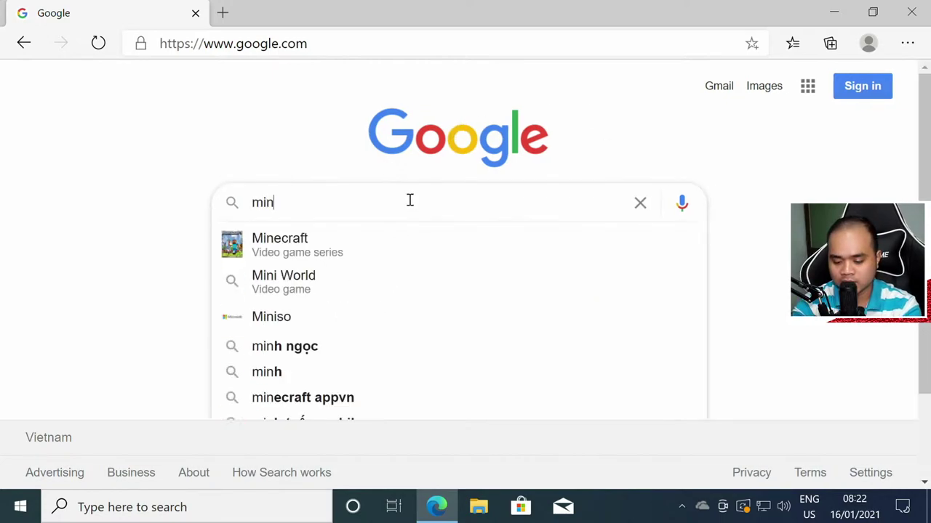
type("itool par")
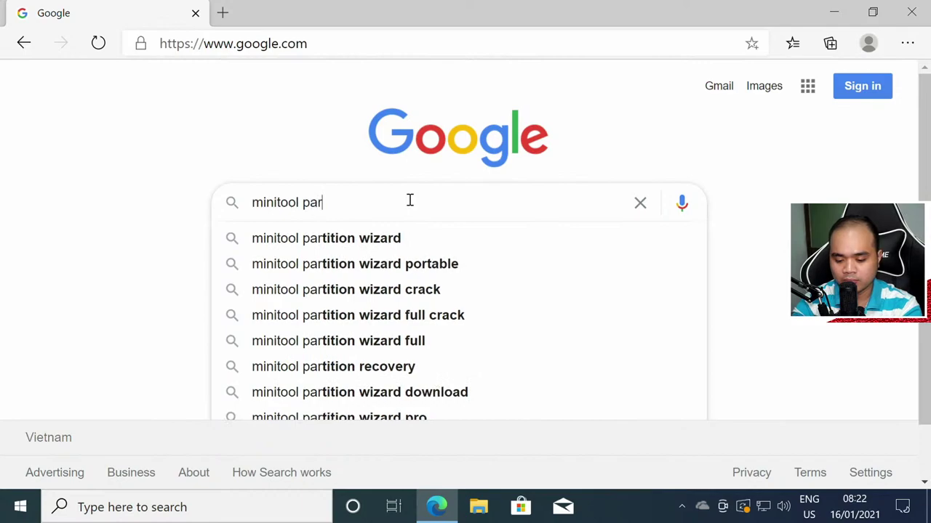
type("ttition")
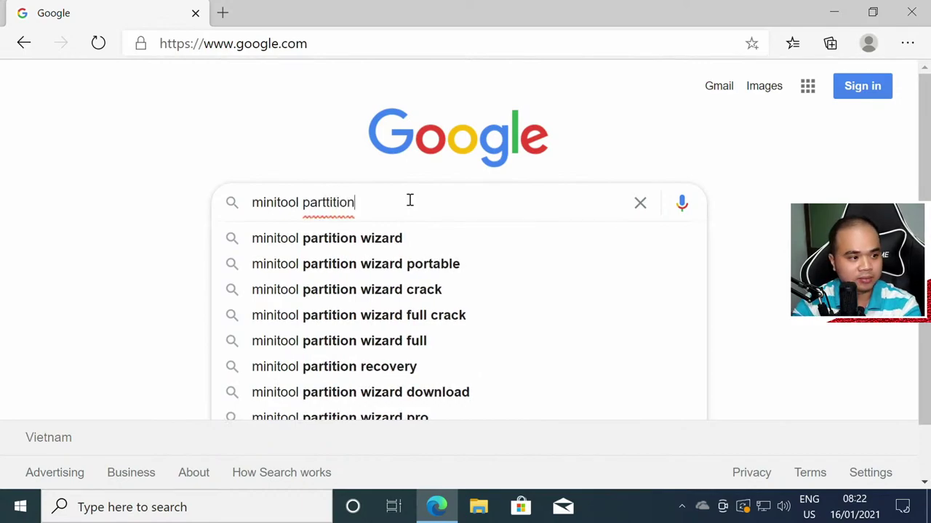
key("Down")
key("Return")
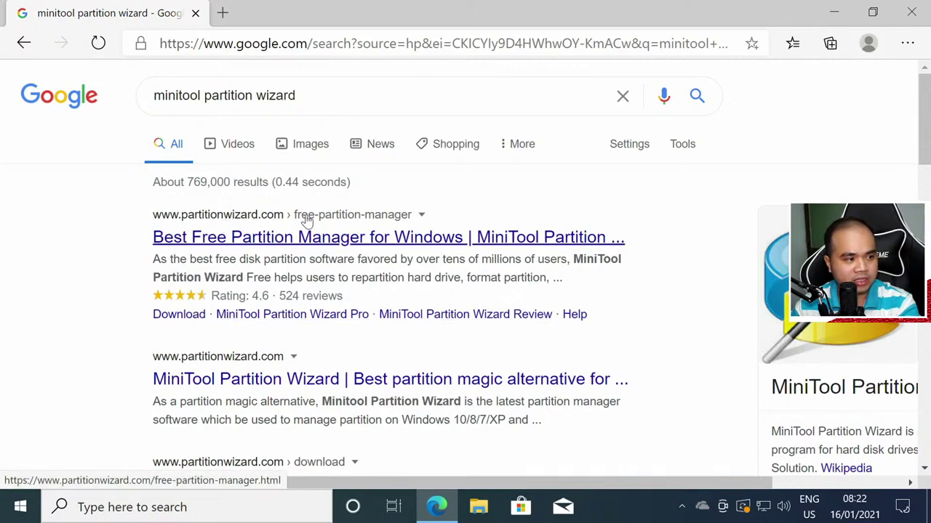
Open the Best Free Partition Manager result on partitionwizard.com and download MiniTool Partition Wizard Free.
left_click(295, 240)
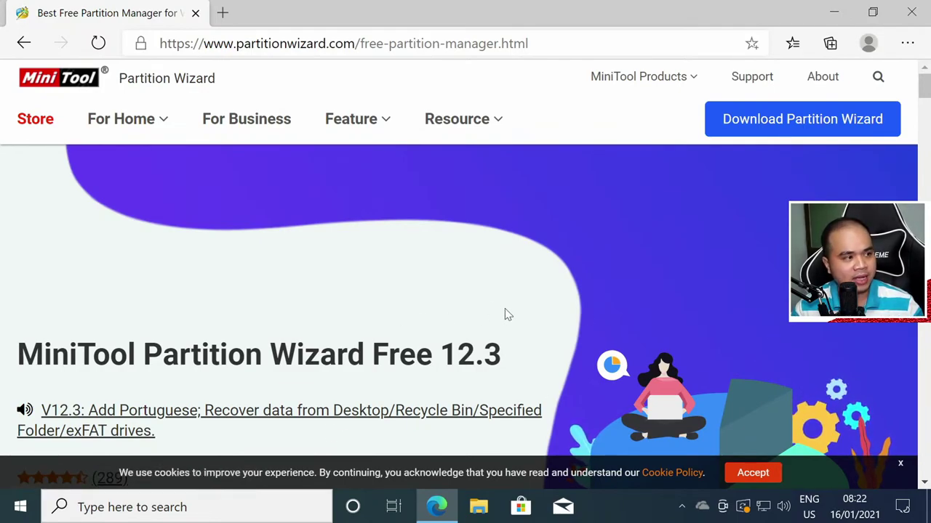
scroll(517, 309, "down", 3)
scroll(516, 306, "down", 1)
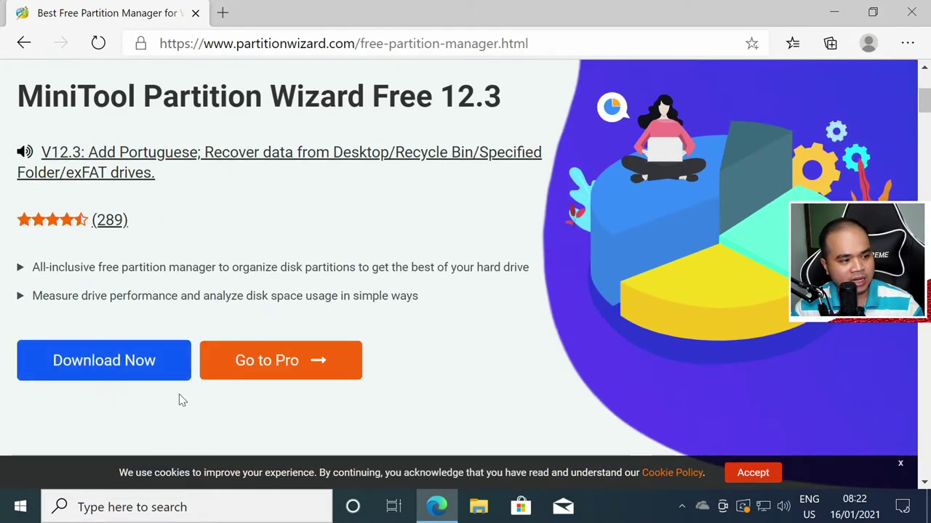
left_click(106, 364)
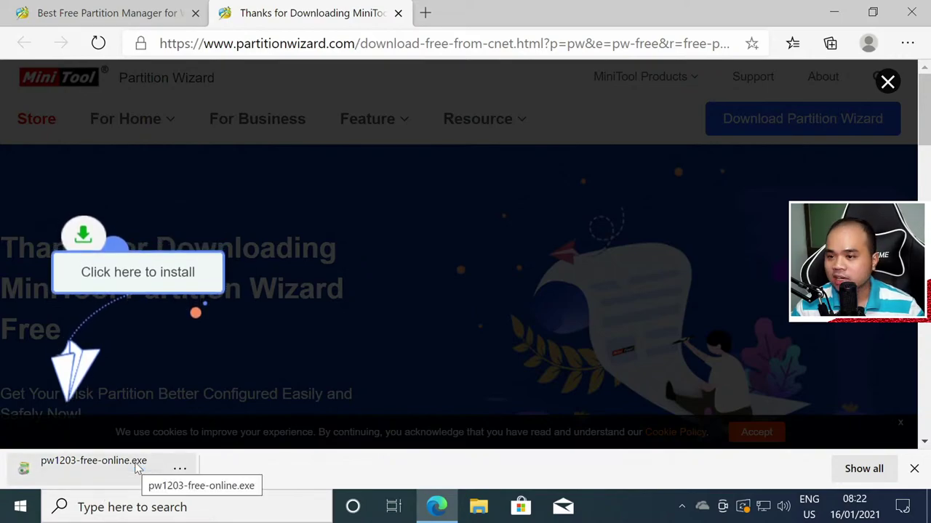
Run the downloaded pw1203-free-online.exe installer with administrator permission in English and minimize the browser.
left_click(55, 478)
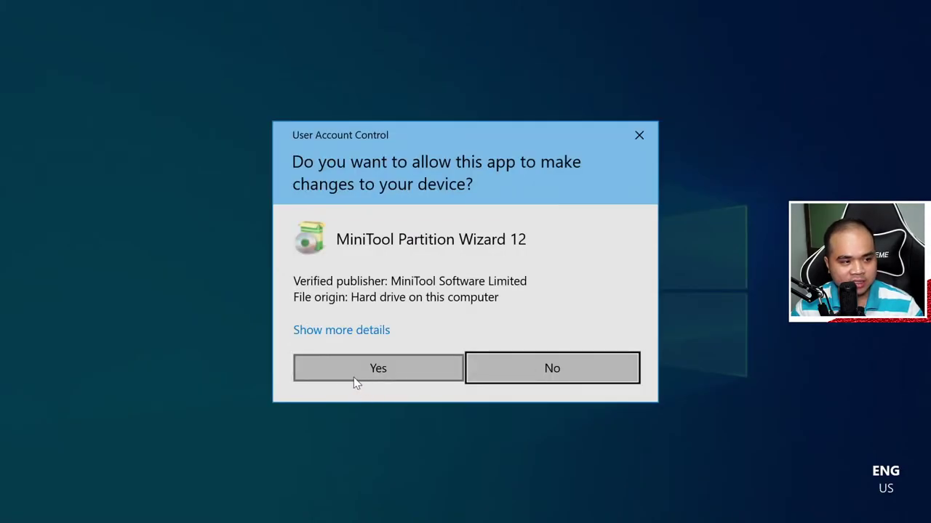
left_click(354, 378)
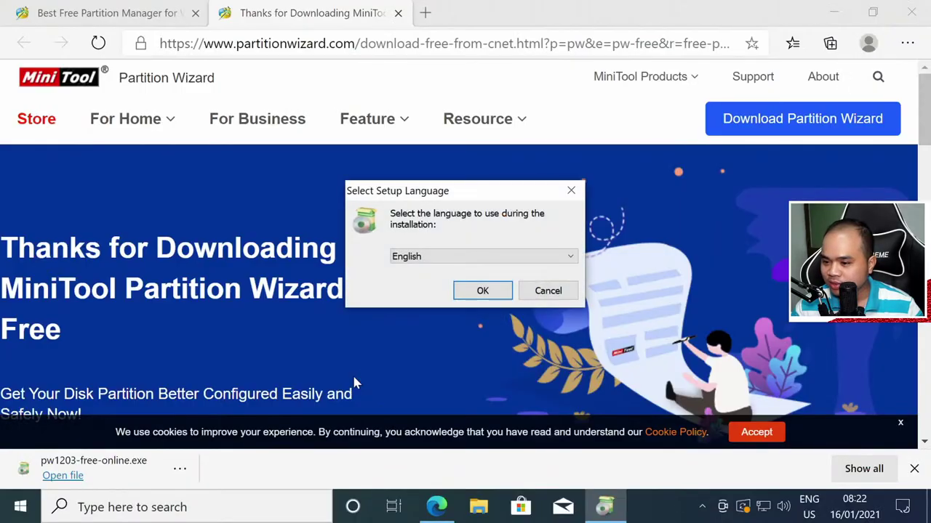
left_click(483, 293)
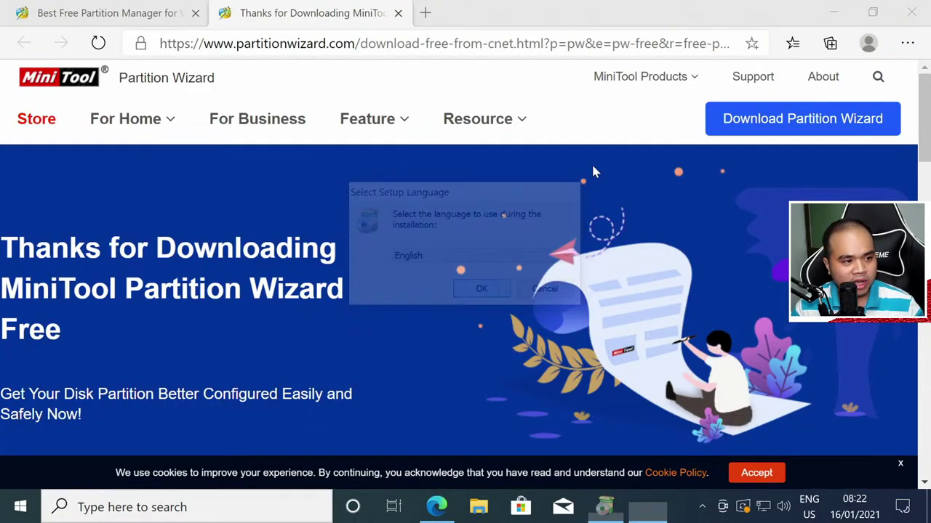
left_click(830, 12)
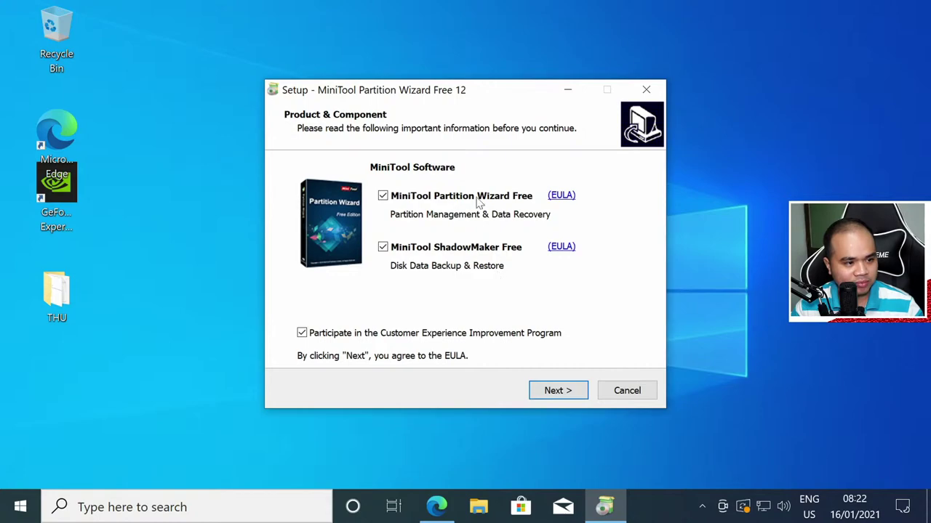
Install MiniTool Partition Wizard Free with the default components and folder, launch it, and dismiss the ShadowMaker promotion.
left_click(559, 391)
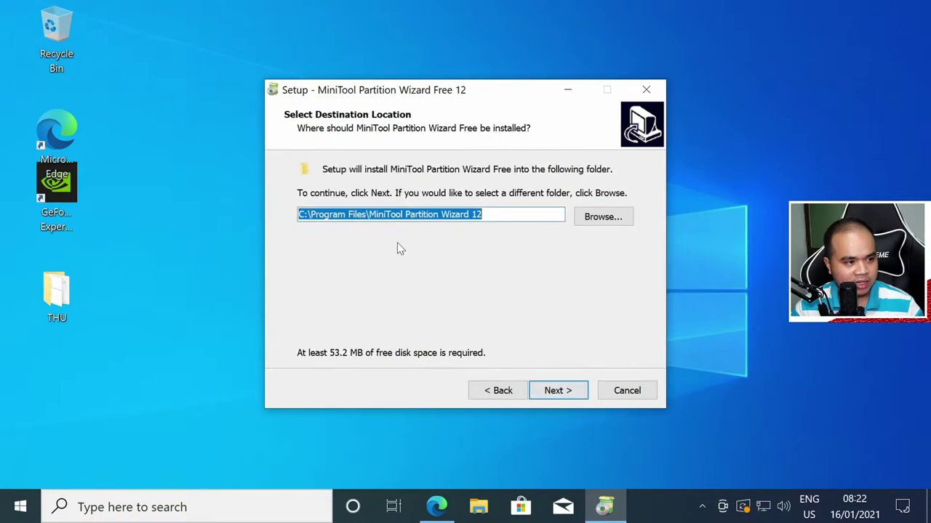
left_click(571, 393)
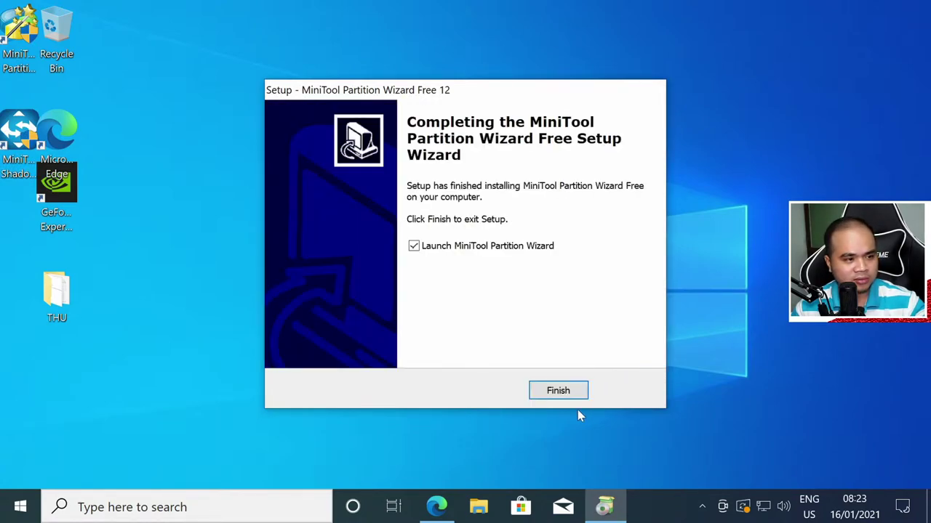
left_click(558, 401)
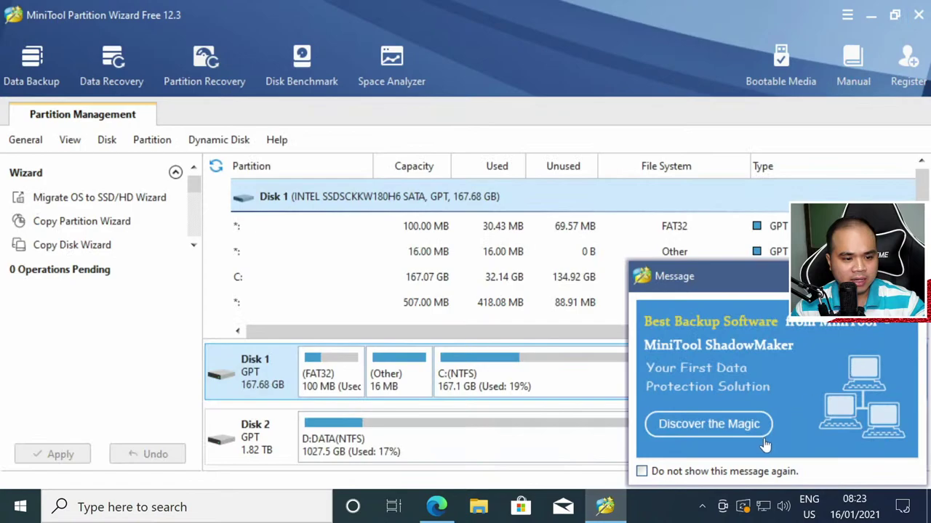
left_click(764, 471)
key("Escape")
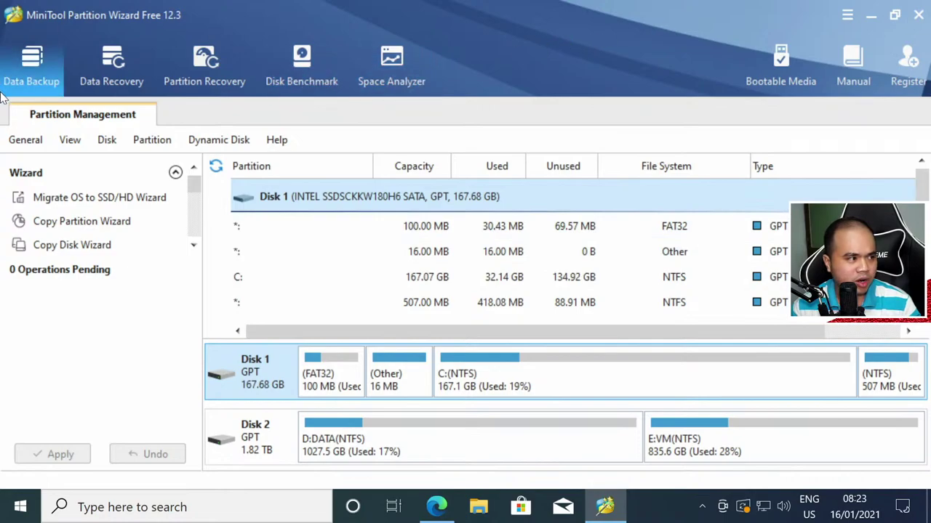
Open the Data Backup feature and bring the MiniTool ShadowMaker window to the front.
left_click(51, 70)
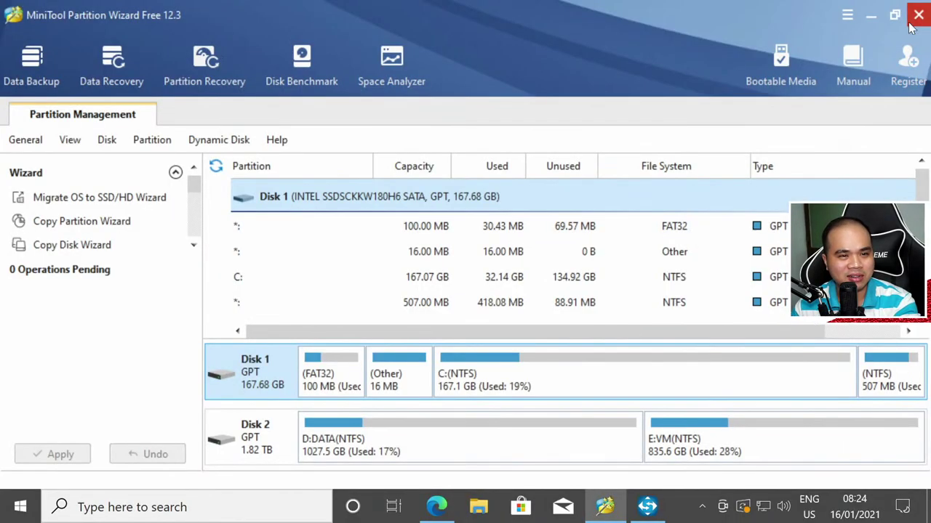
right_click(647, 511)
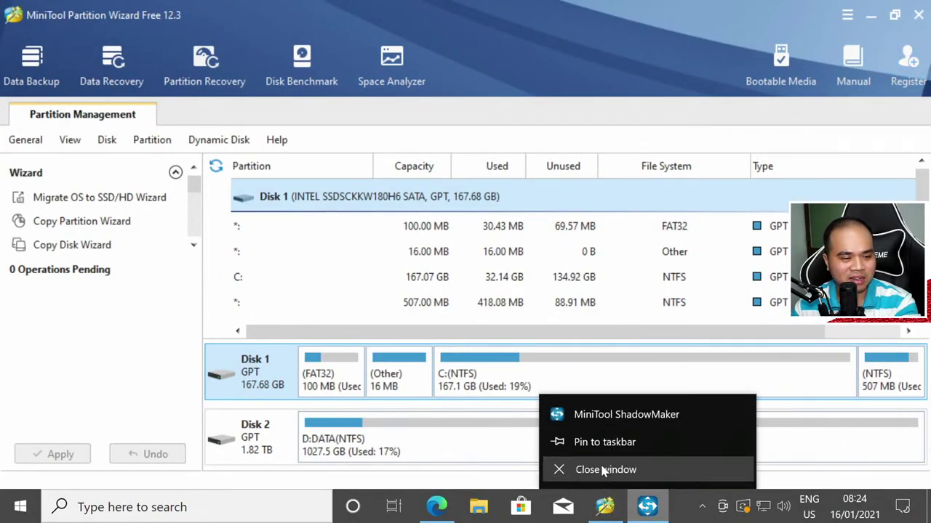
left_click(603, 414)
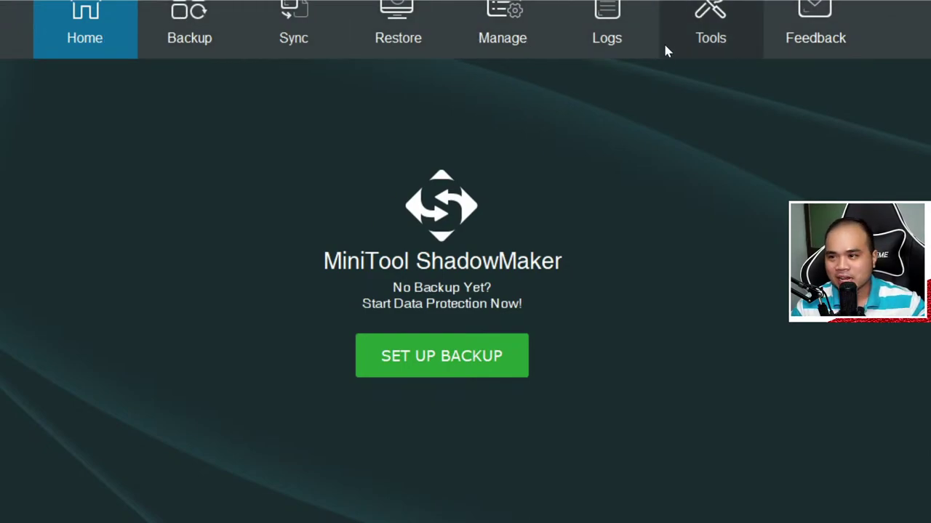
Close the oversized MiniTool ShadowMaker window and minimize Partition Wizard to get back to the desktop.
key("super")
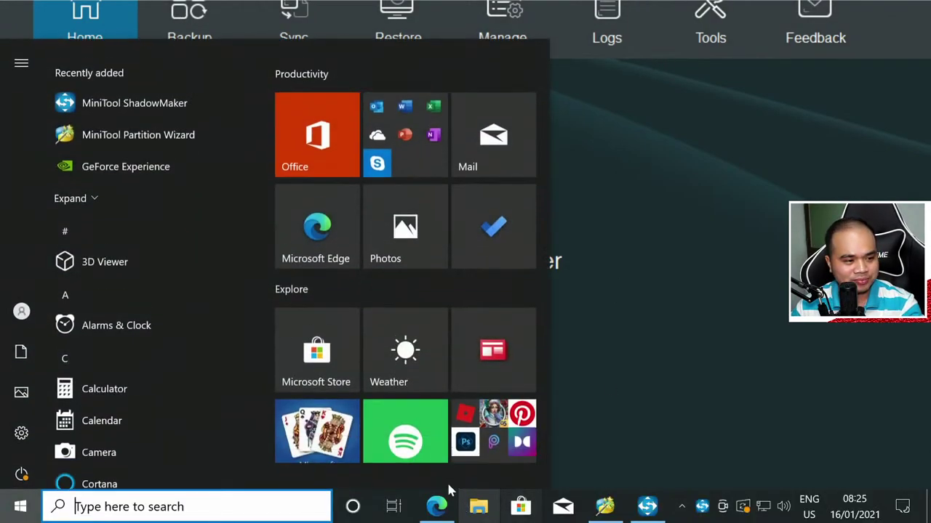
key("Escape")
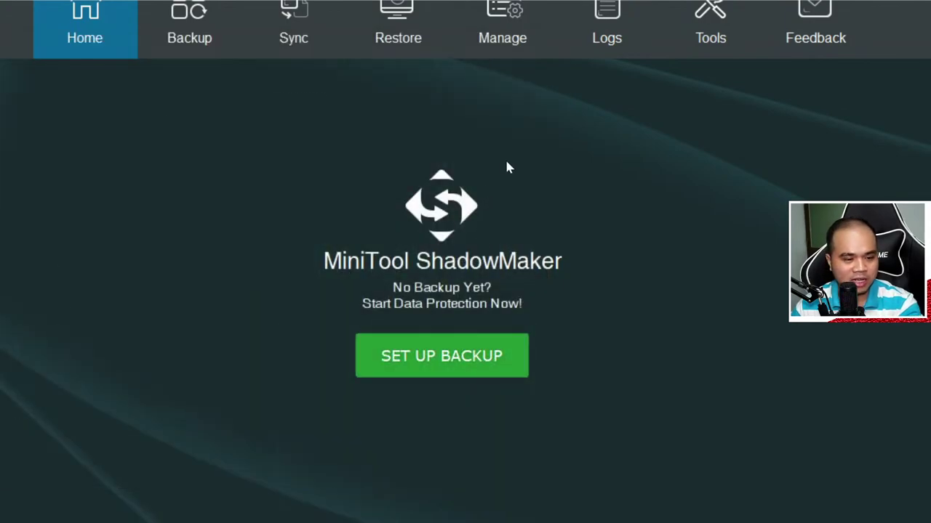
left_click(800, 25)
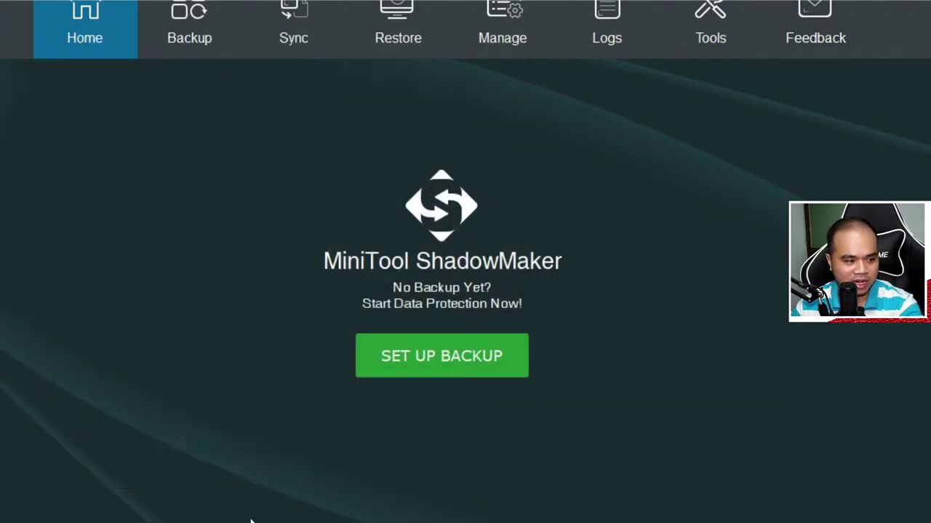
key("super")
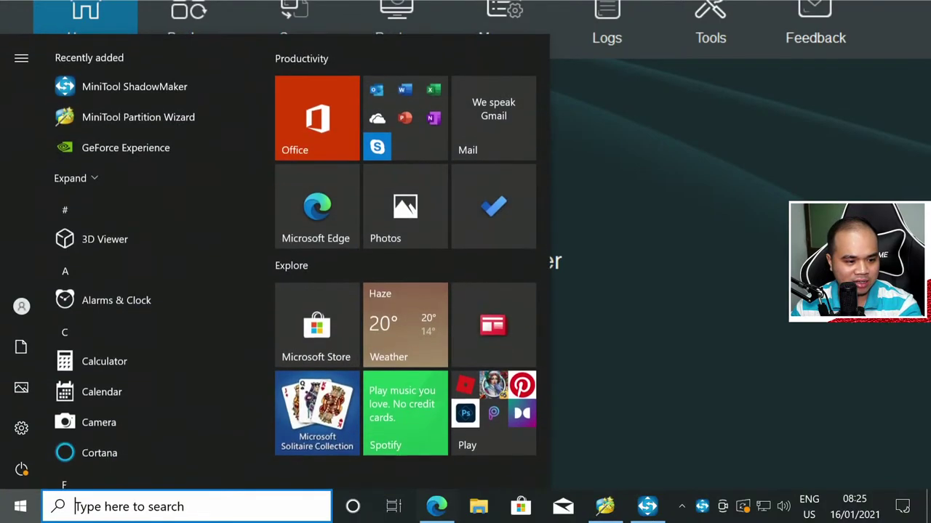
left_click(648, 507)
key("super")
right_click(648, 507)
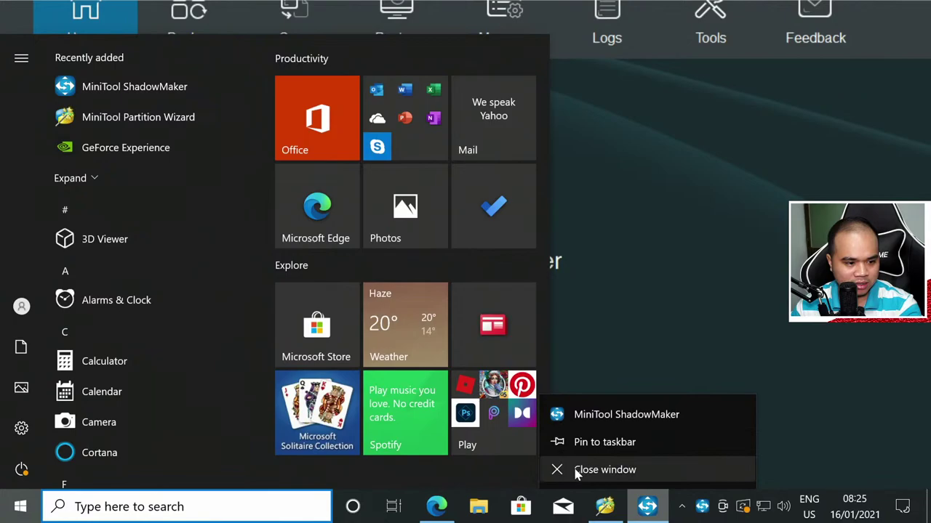
left_click(577, 470)
left_click(858, 14)
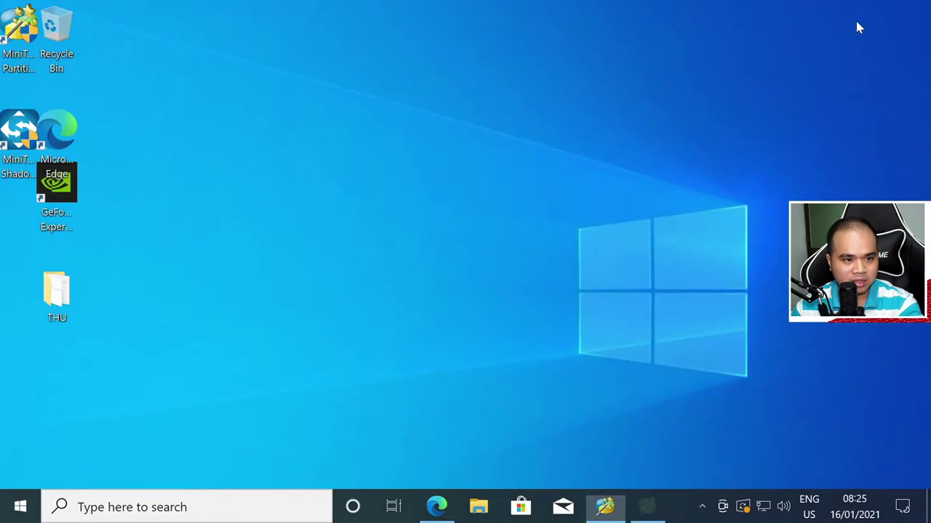
Set the Windows display scaling for text, apps and other items to 150% and close the settings.
right_click(406, 151)
left_click(433, 343)
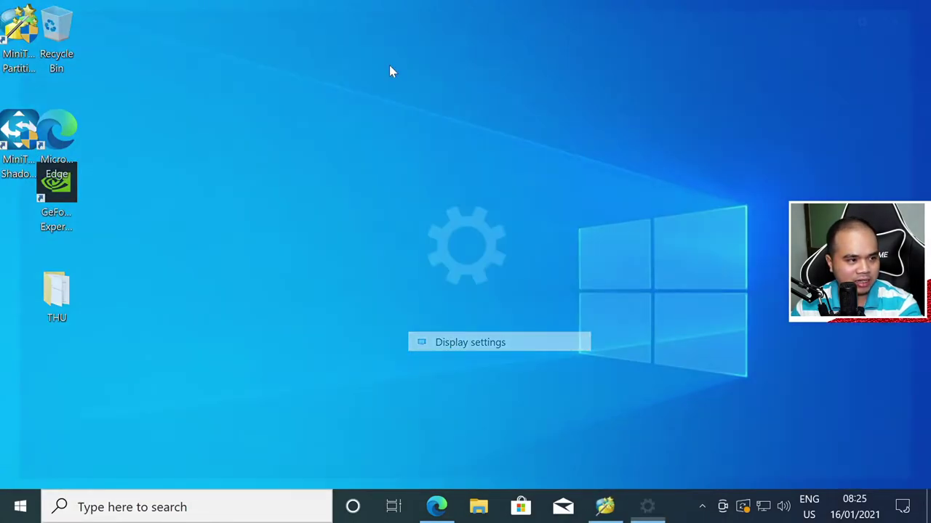
scroll(590, 391, "down", 5)
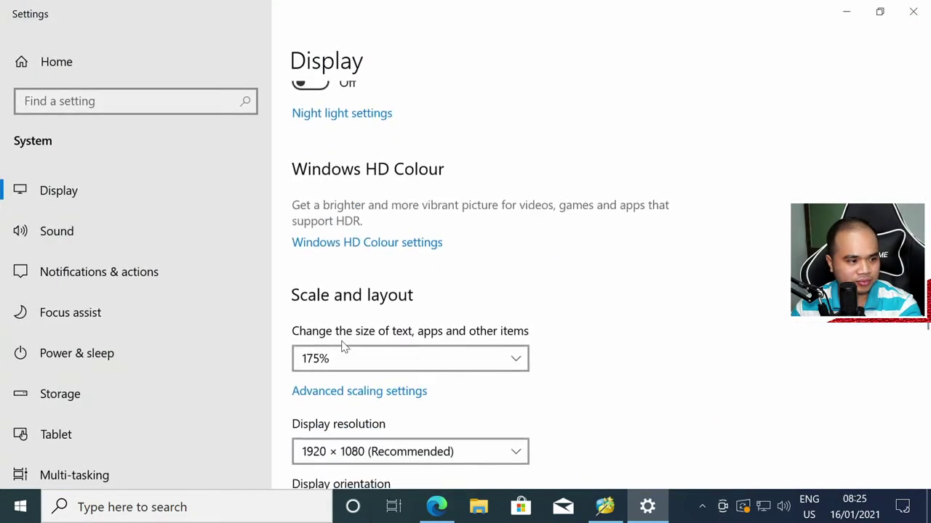
left_click(343, 349)
left_click(322, 330)
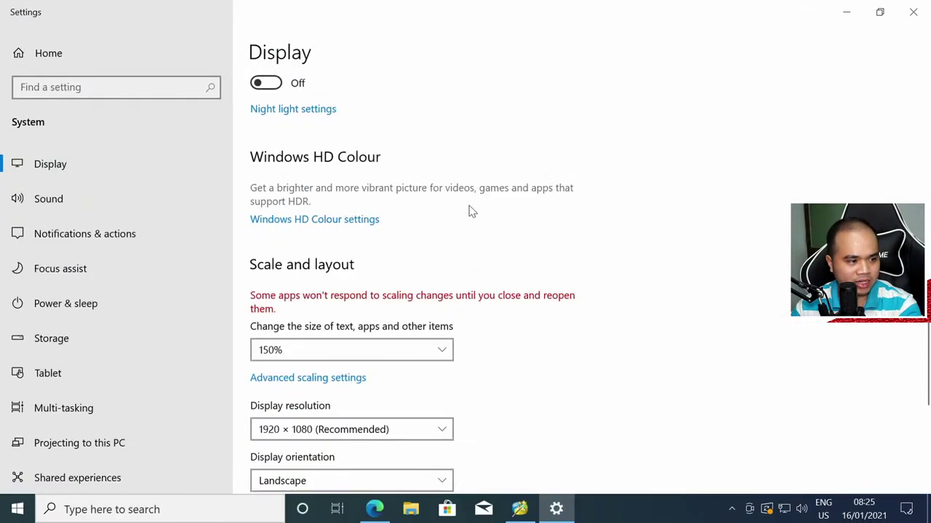
left_click(913, 12)
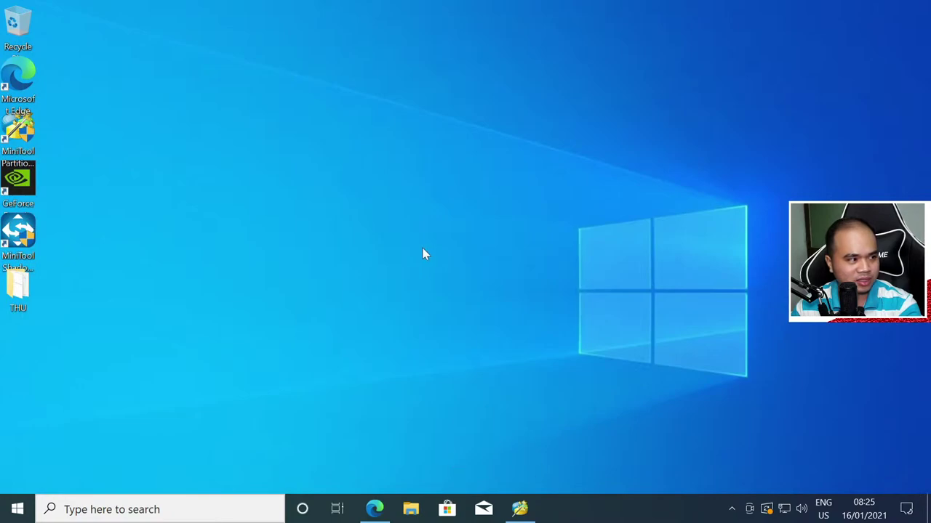
Bring back MiniTool Partition Wizard, resize its window to fill the screen, and open the Data Backup feature.
left_click(519, 509)
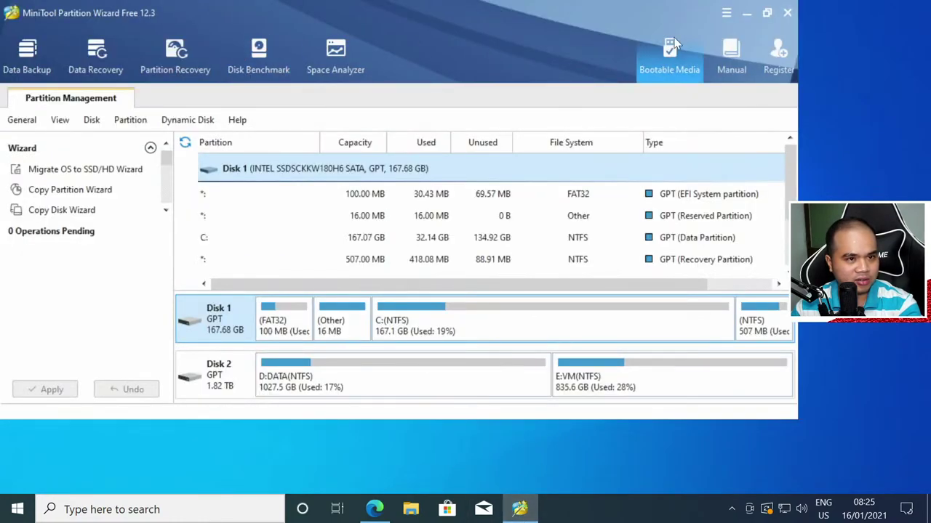
left_click(767, 13)
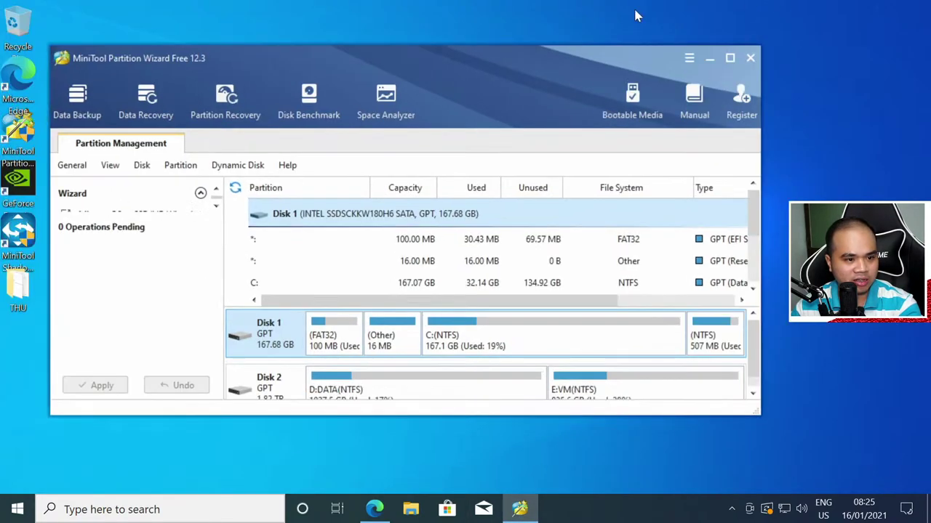
left_click(730, 59)
left_click(43, 58)
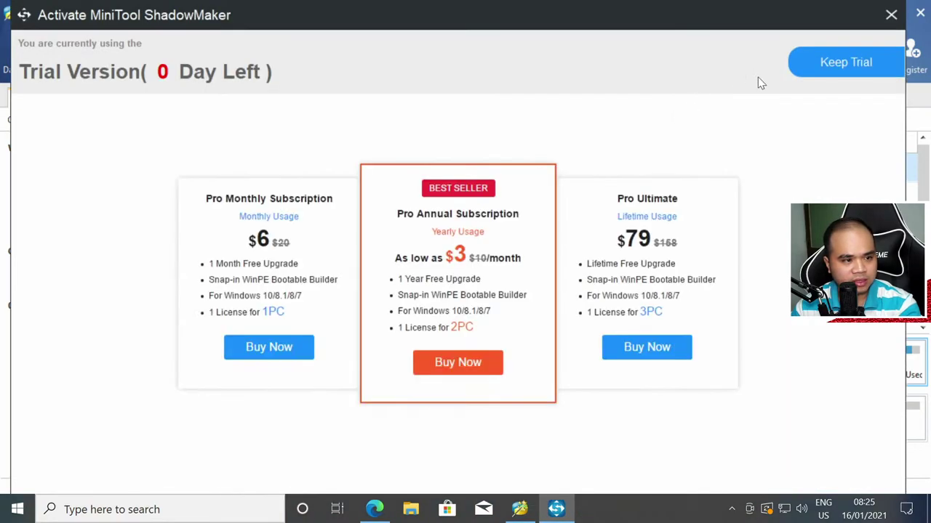
Continue with the MiniTool ShadowMaker trial and look through its Backup, Sync, Restore, Manage, Logs and Tools pages, ending on Home.
left_click(808, 65)
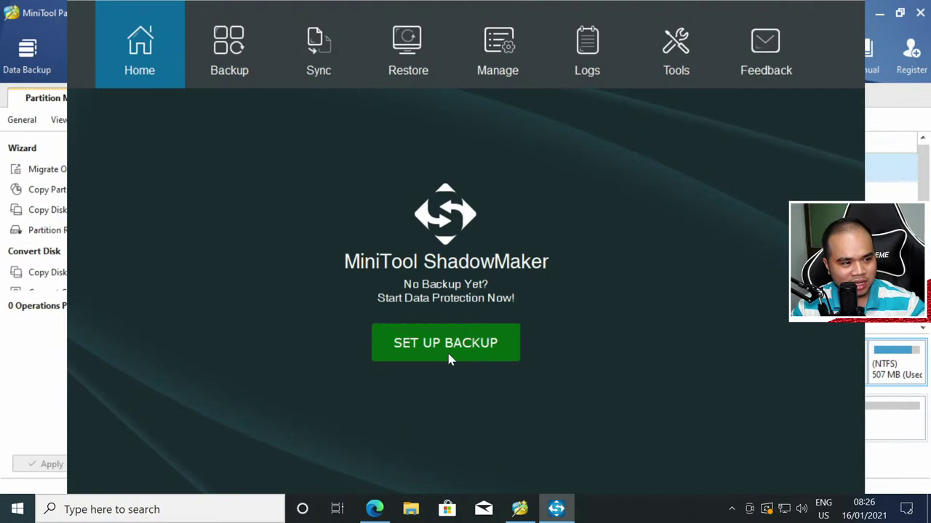
left_click(246, 71)
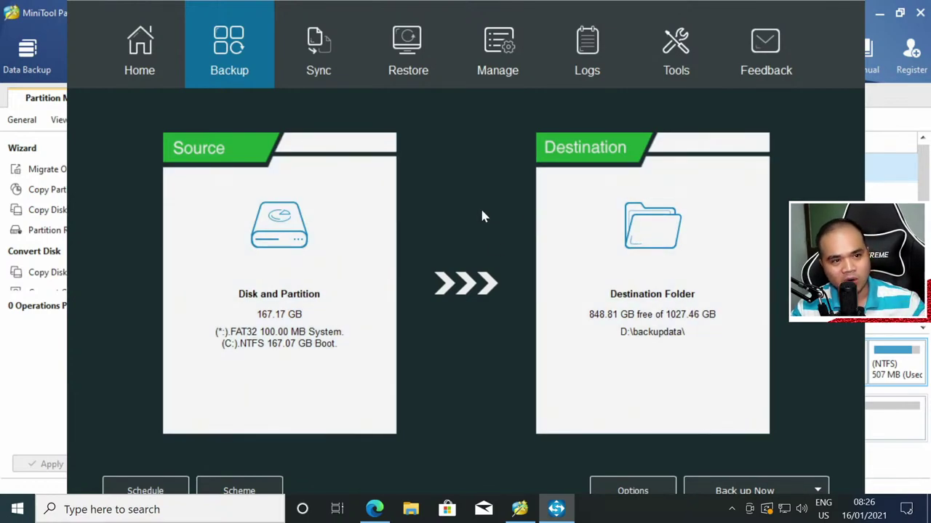
left_click(320, 45)
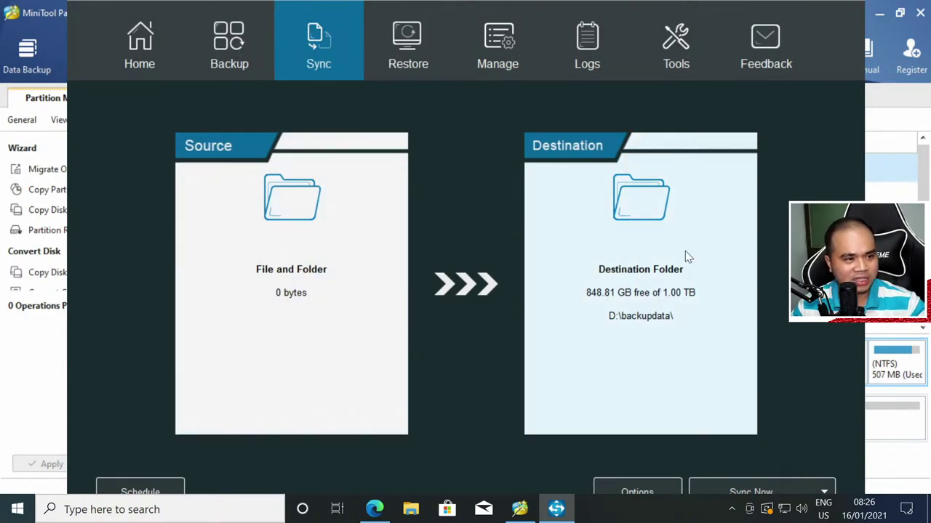
left_click(398, 64)
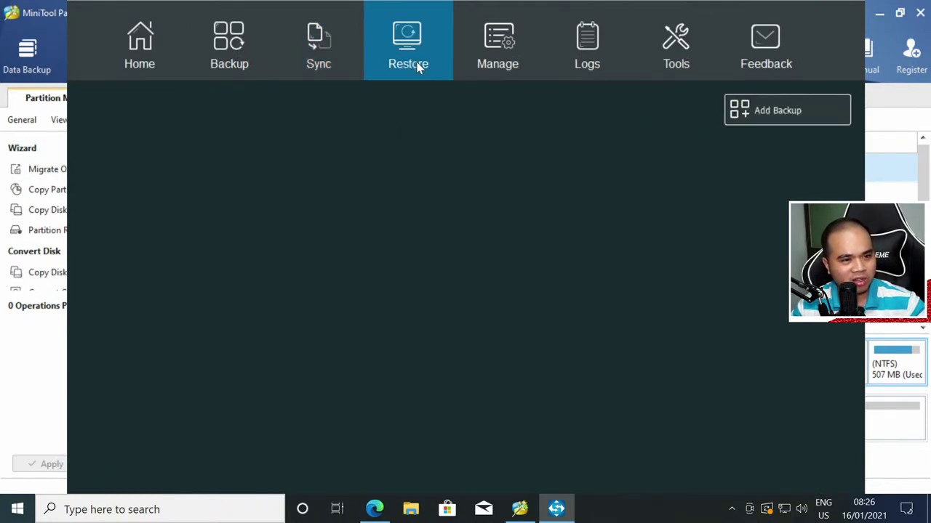
left_click(499, 55)
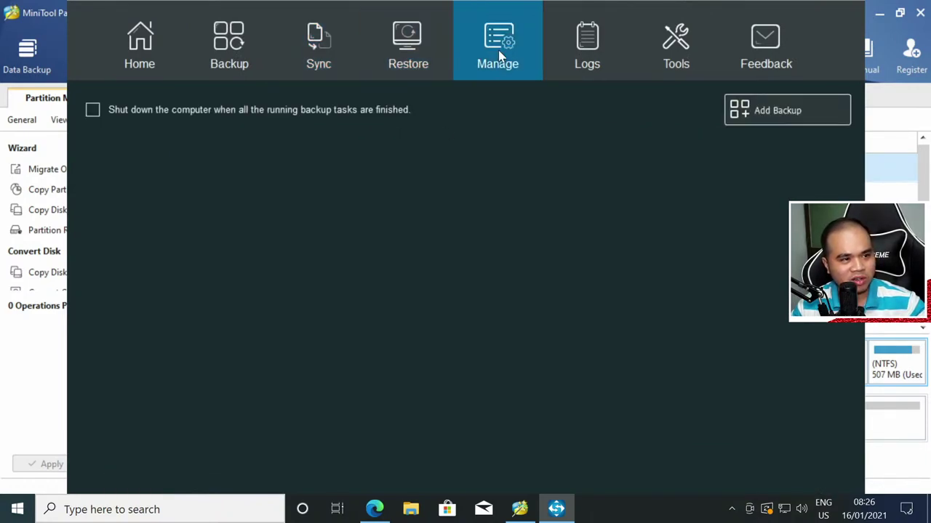
left_click(563, 65)
left_click(644, 53)
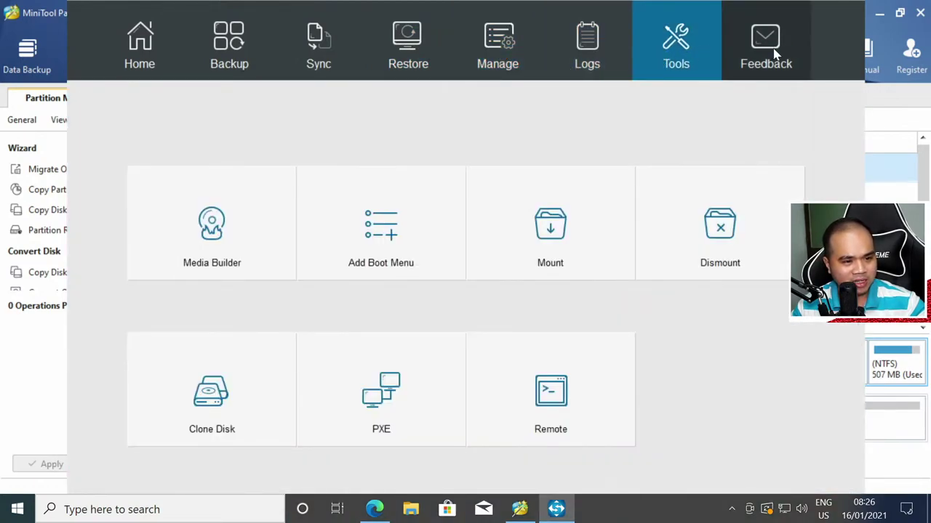
left_click(776, 52)
left_click(693, 36)
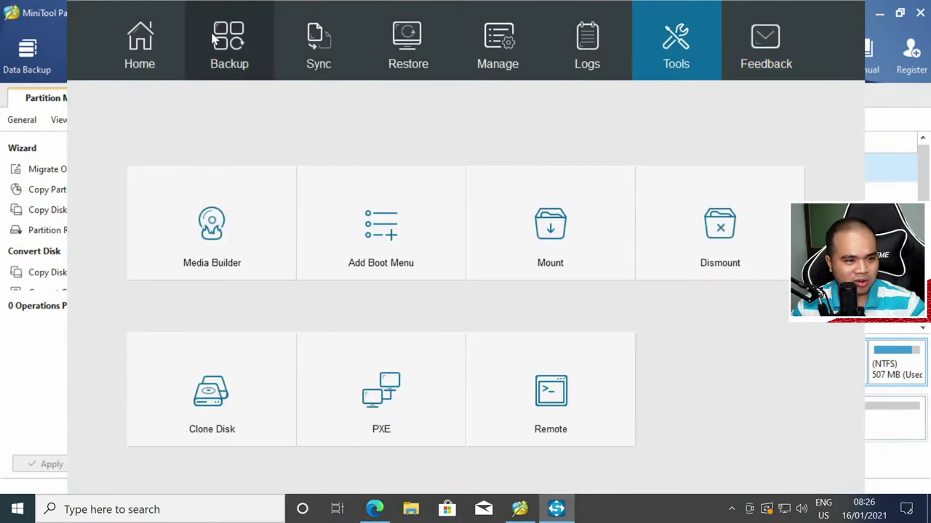
left_click(159, 46)
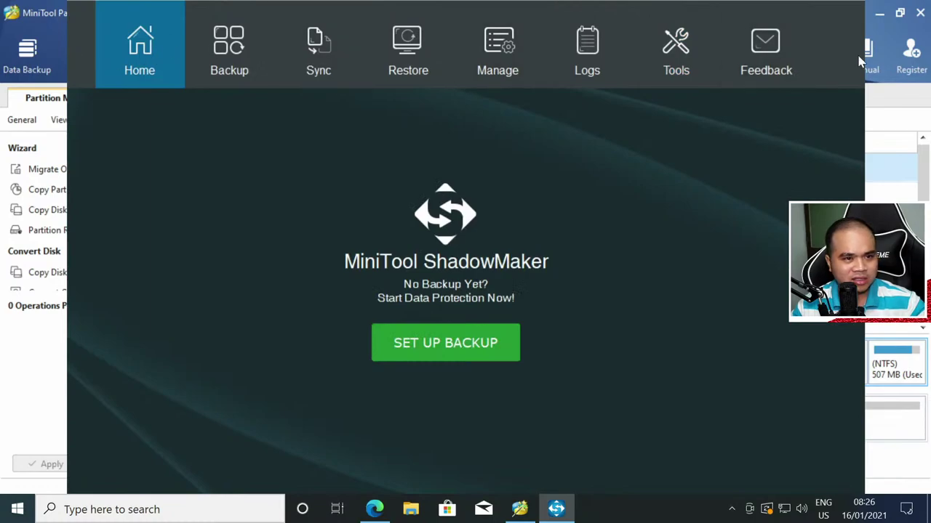
Review ShadowMaker's Tools, Logs, Restore and Sync pages once more.
left_click(756, 54)
left_click(677, 40)
left_click(563, 37)
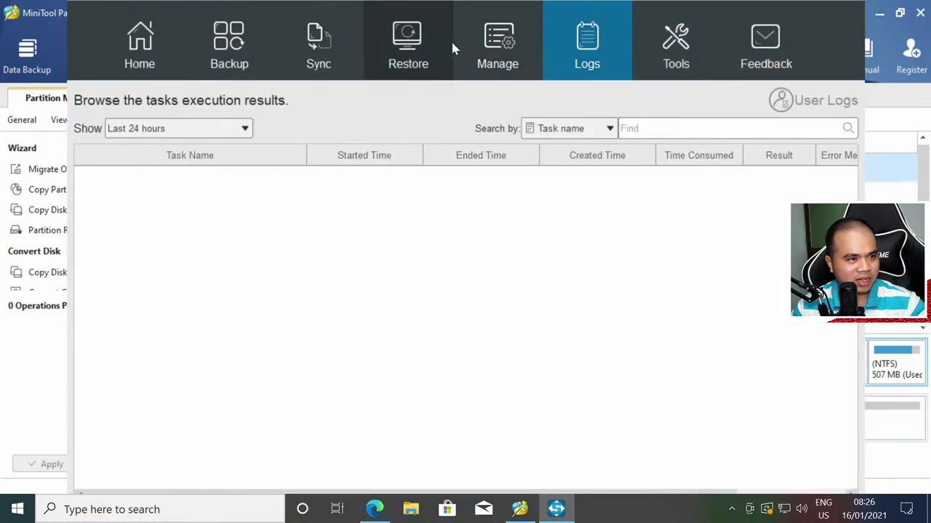
left_click(440, 40)
left_click(353, 55)
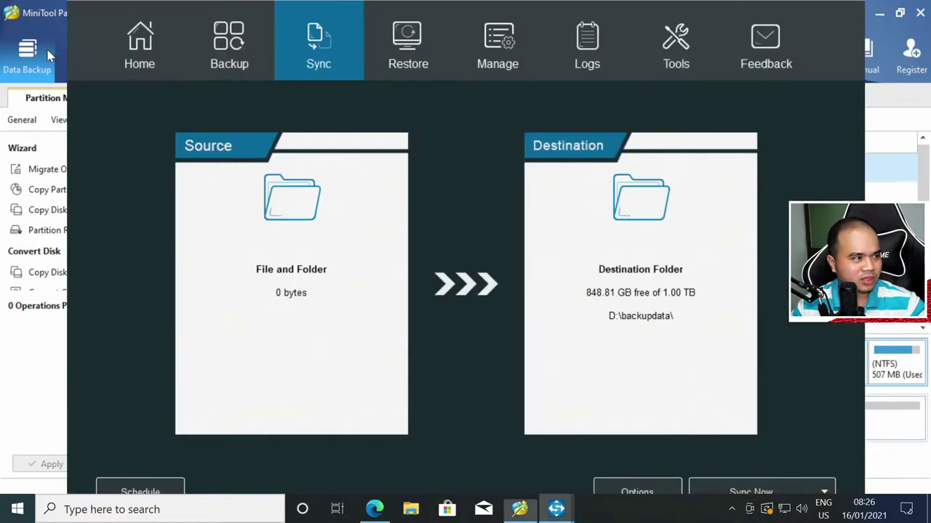
Switch back to MiniTool Partition Wizard, open Data Recovery and look through its specific locations and logical drives.
left_click(22, 120)
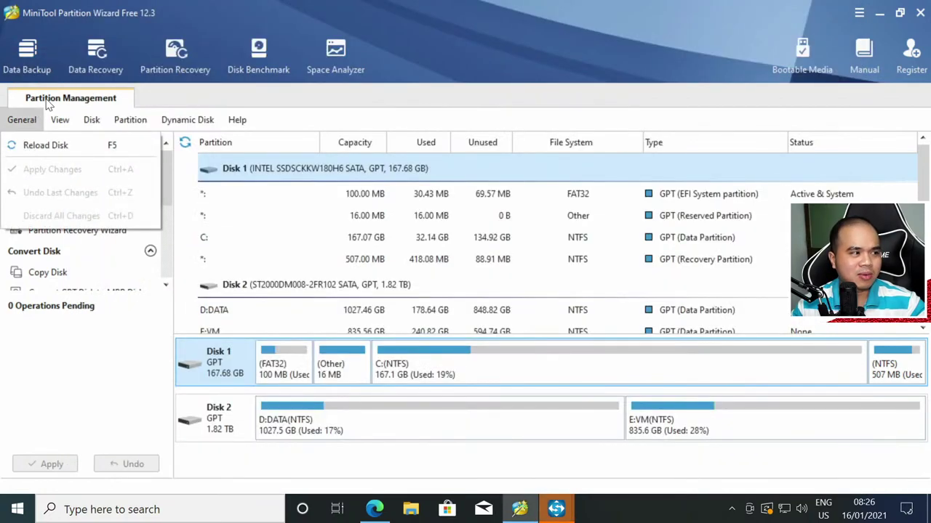
left_click(51, 102)
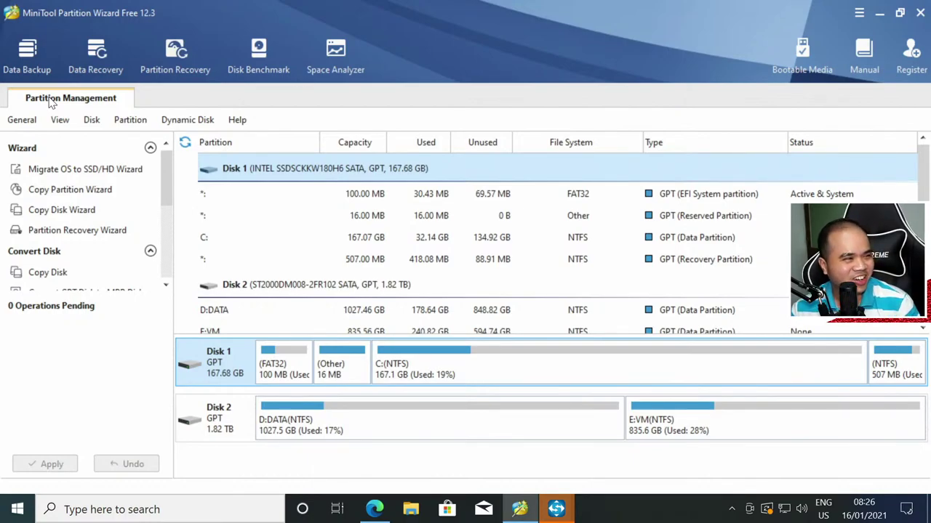
left_click(114, 77)
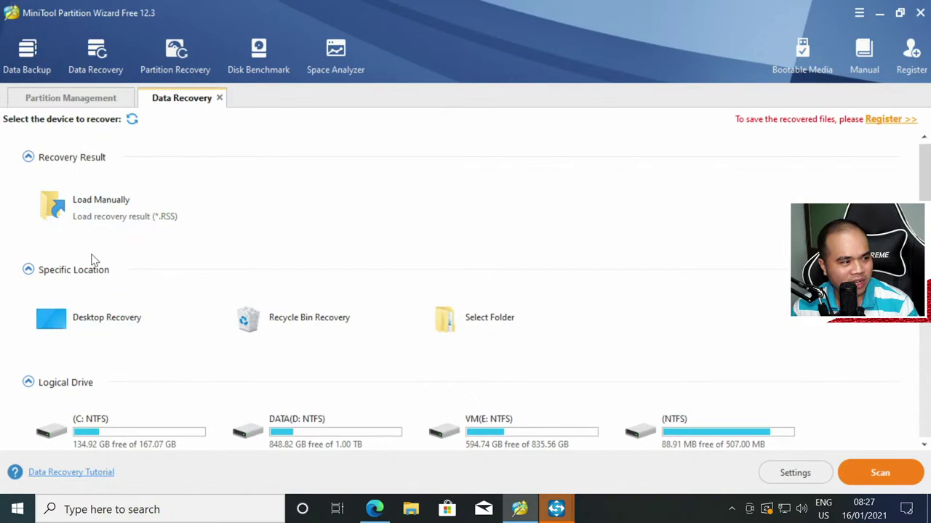
scroll(110, 252, "down", 2)
scroll(181, 388, "up", 1)
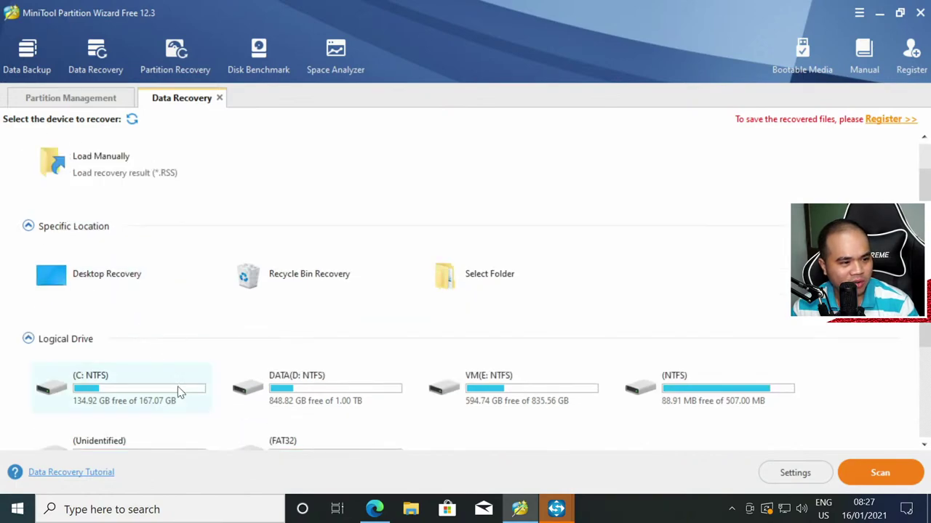
scroll(182, 393, "down", 2)
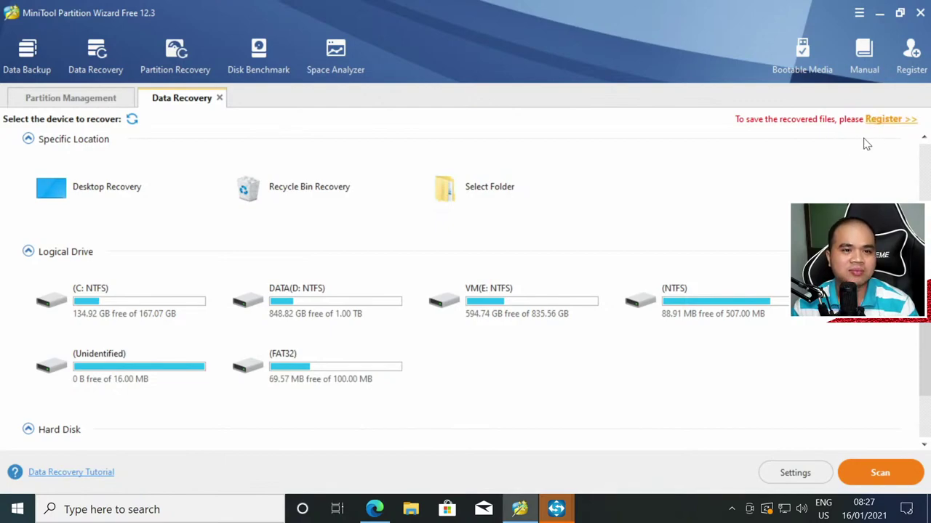
scroll(865, 143, "up", 1)
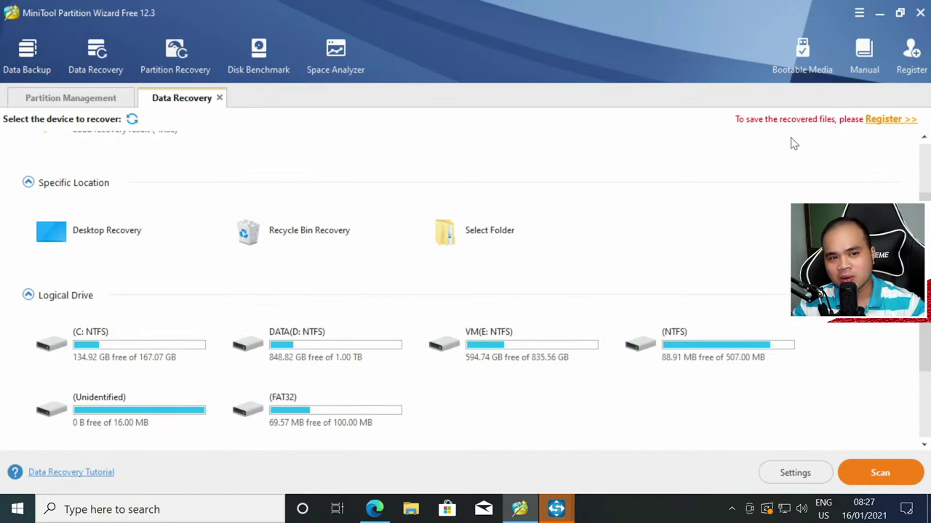
Open the registration offer from Data Recovery, compare the Pro Deluxe and Pro Ultimate features, and close it.
left_click(889, 121)
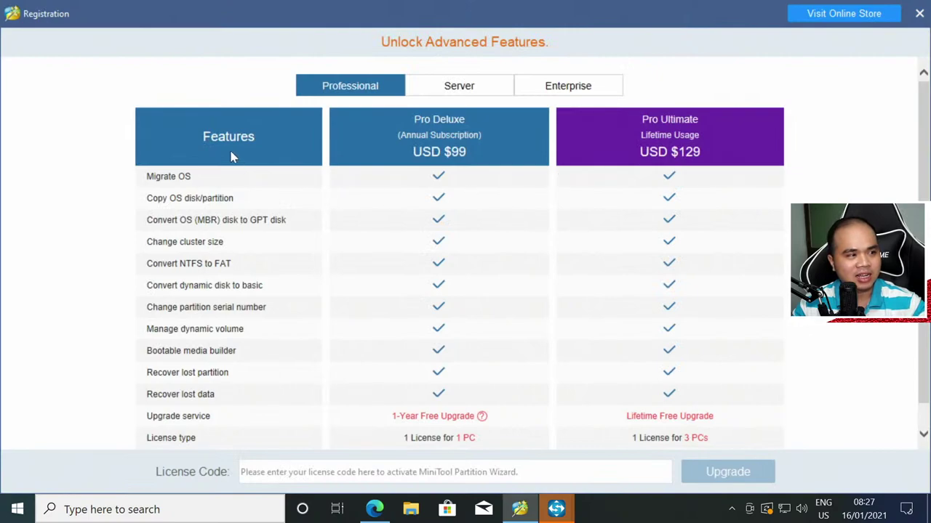
scroll(473, 388, "down", 1)
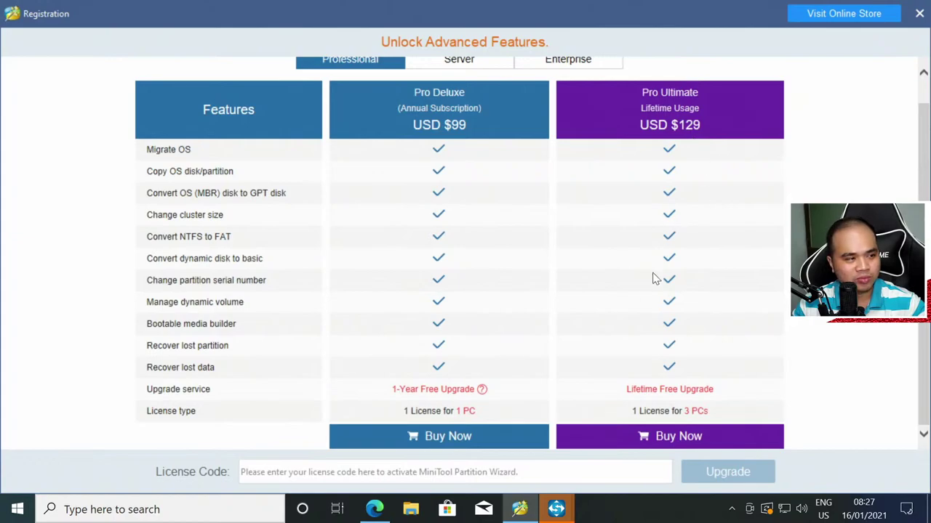
scroll(604, 236, "up", 1)
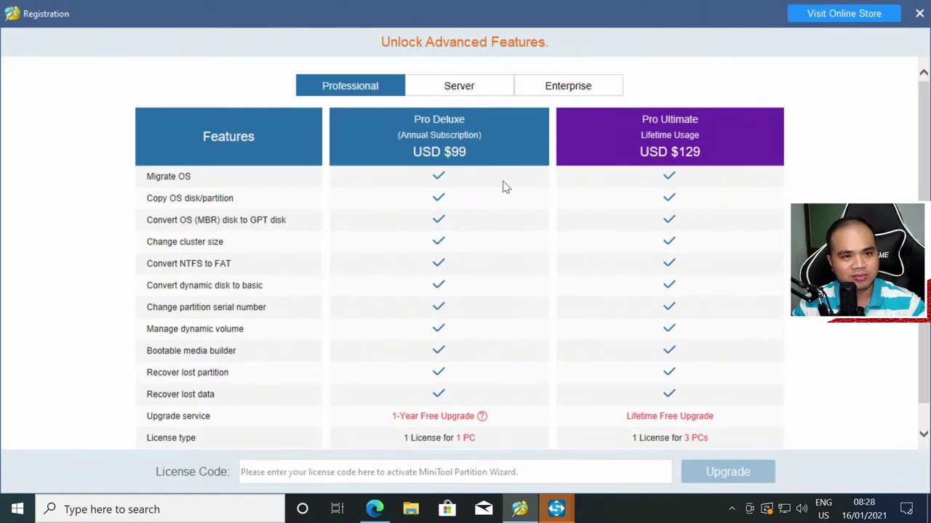
left_click(919, 13)
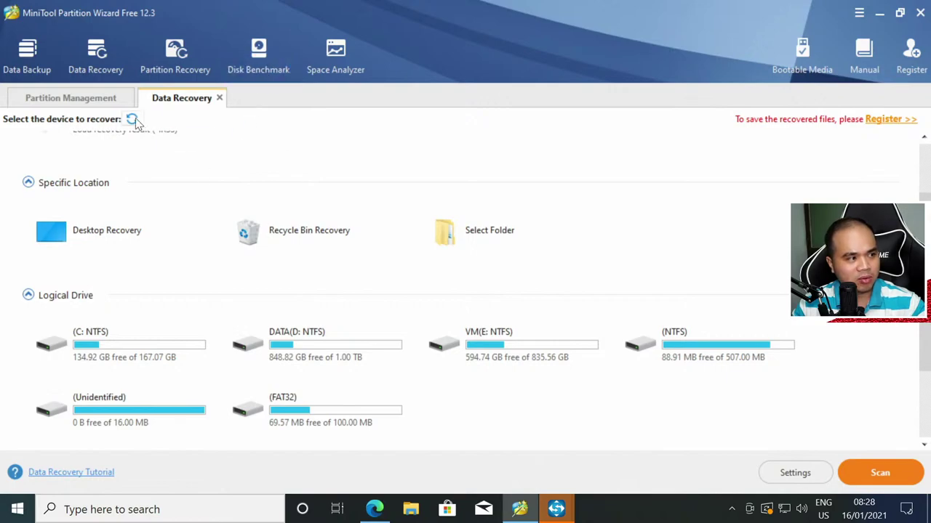
Open Partition Recovery, read the wizard's welcome page and cancel it.
left_click(198, 75)
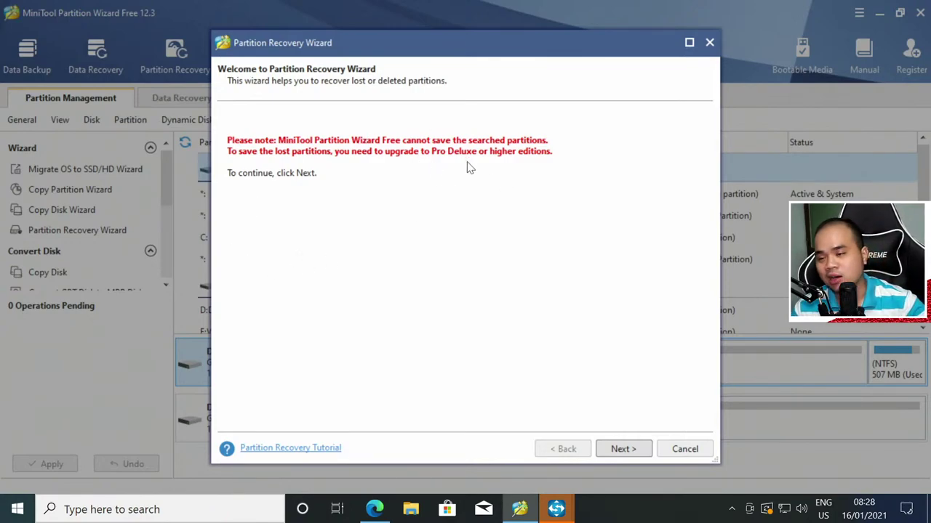
left_click(702, 449)
left_click(435, 282)
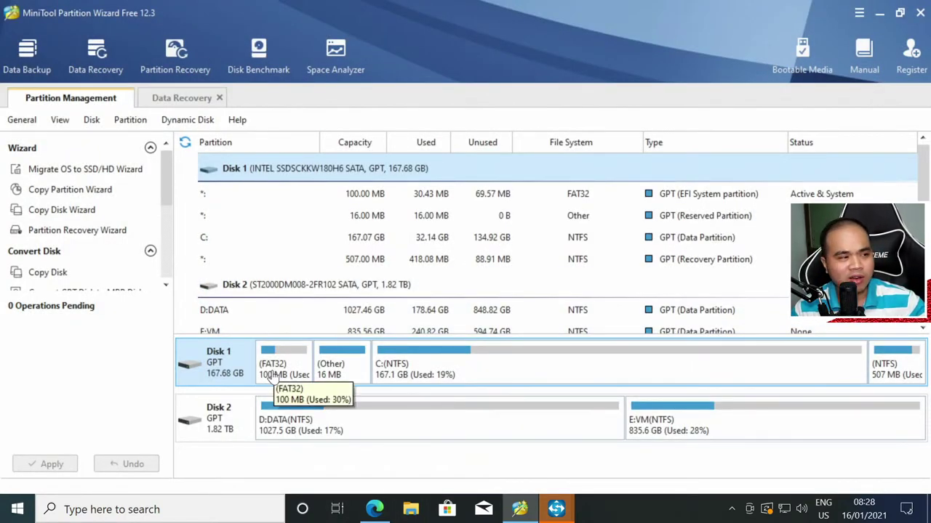
Check the General commands and look through the wizard and disk conversion actions offered for Disk 1.
left_click(26, 121)
left_click(34, 369)
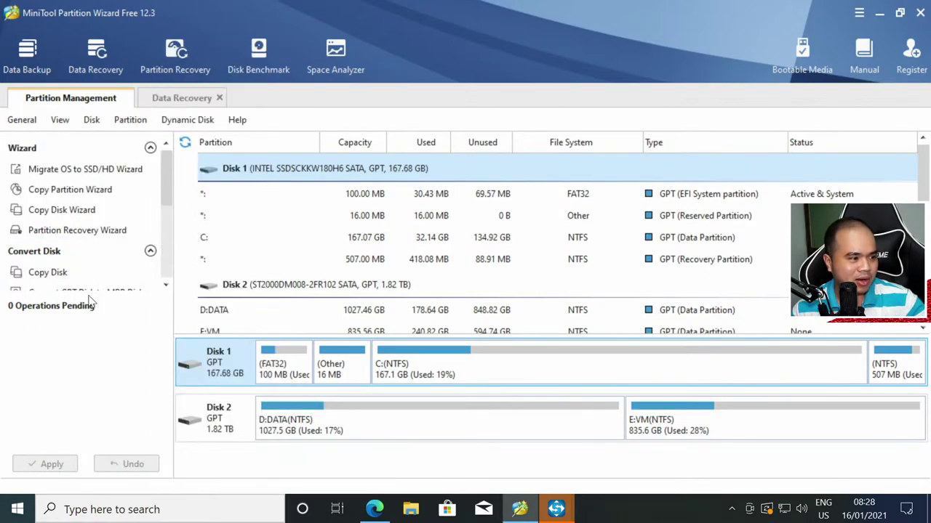
scroll(163, 207, "down", 6)
scroll(163, 208, "up", 6)
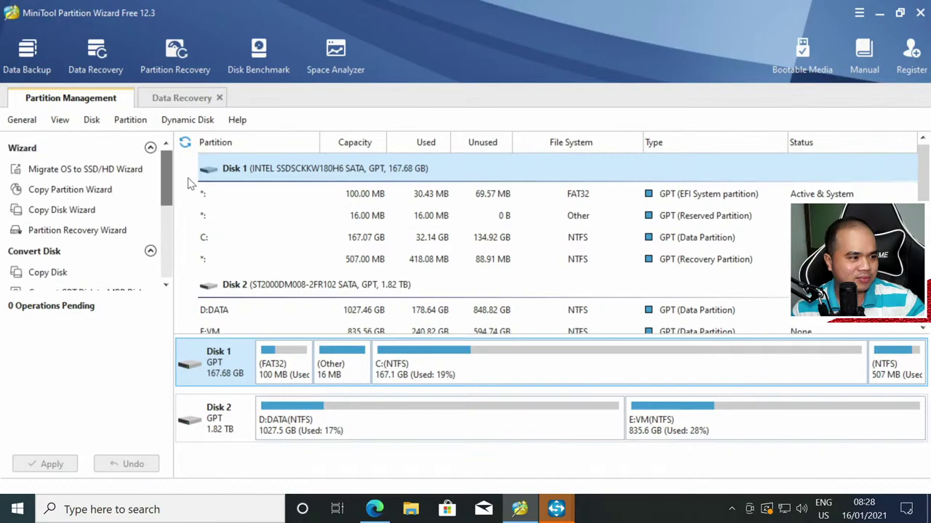
Inspect the Disk 1 partitions one by one, select its recovery partition, and look over D:DATA and E:VM on Disk 2.
left_click(509, 217)
left_click(499, 194)
left_click(490, 215)
left_click(477, 237)
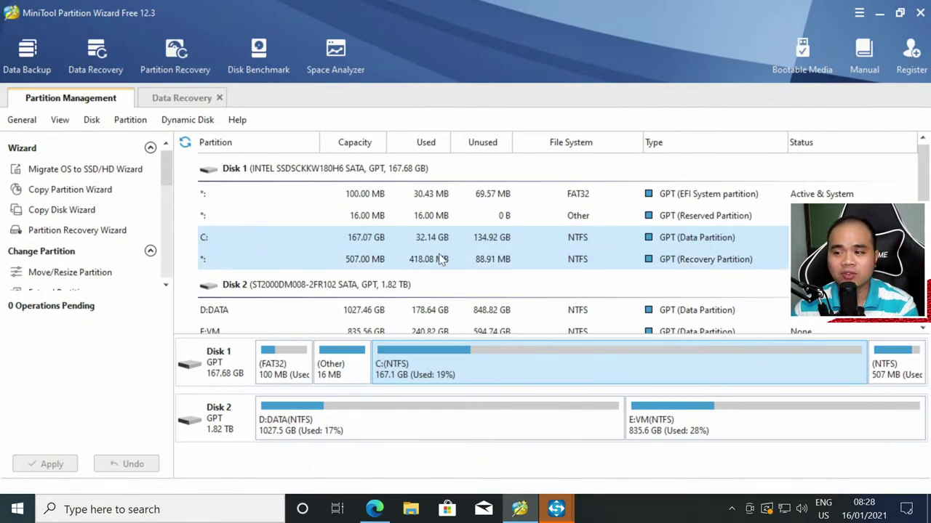
left_click(372, 285)
left_click(383, 260)
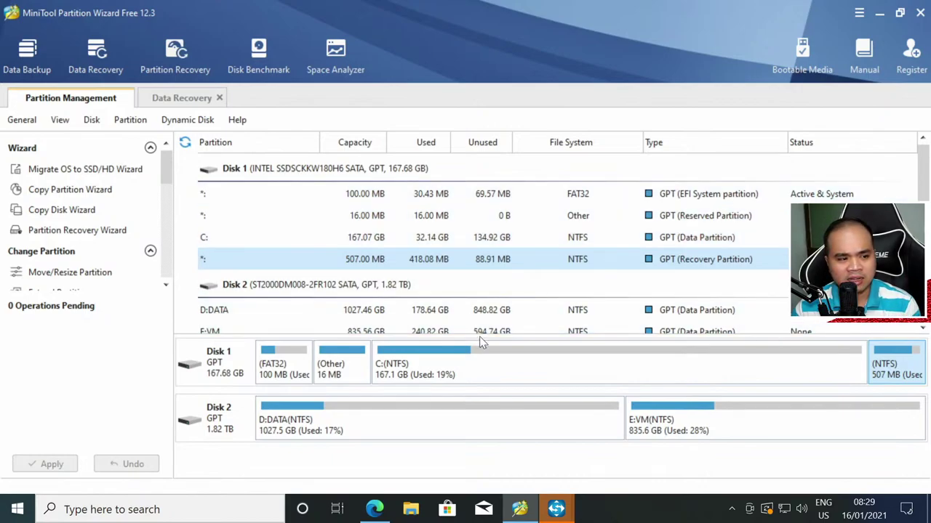
scroll(241, 290, "down", 1)
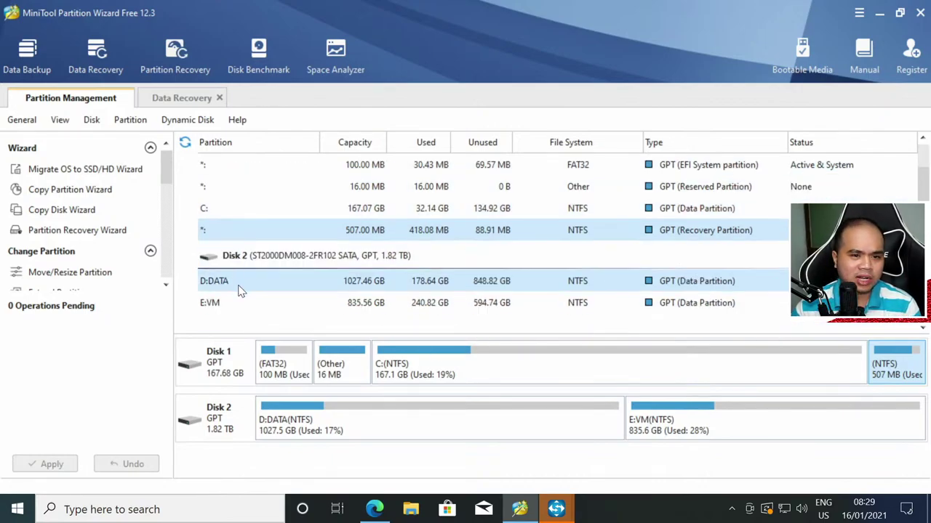
scroll(242, 289, "up", 1)
scroll(242, 301, "down", 1)
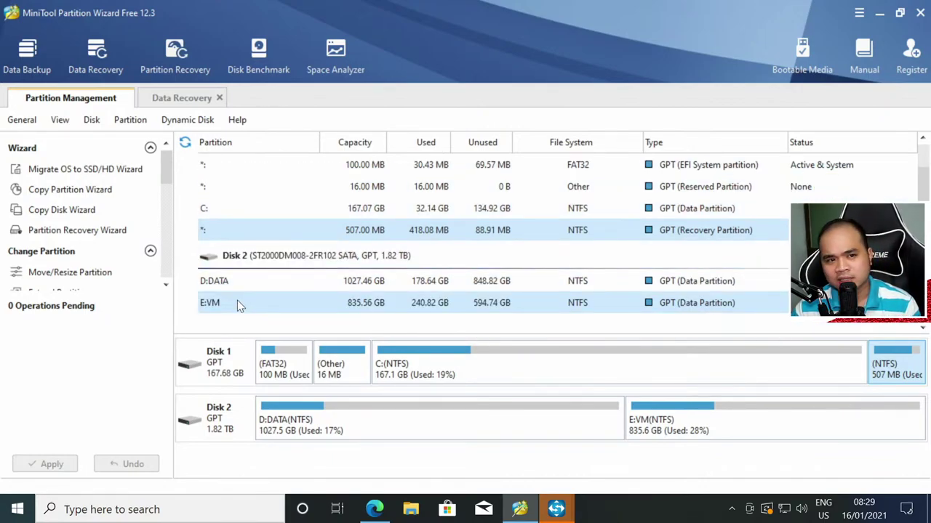
Open the Bootable Media feature, view the comparison of paid editions and close it.
left_click(785, 81)
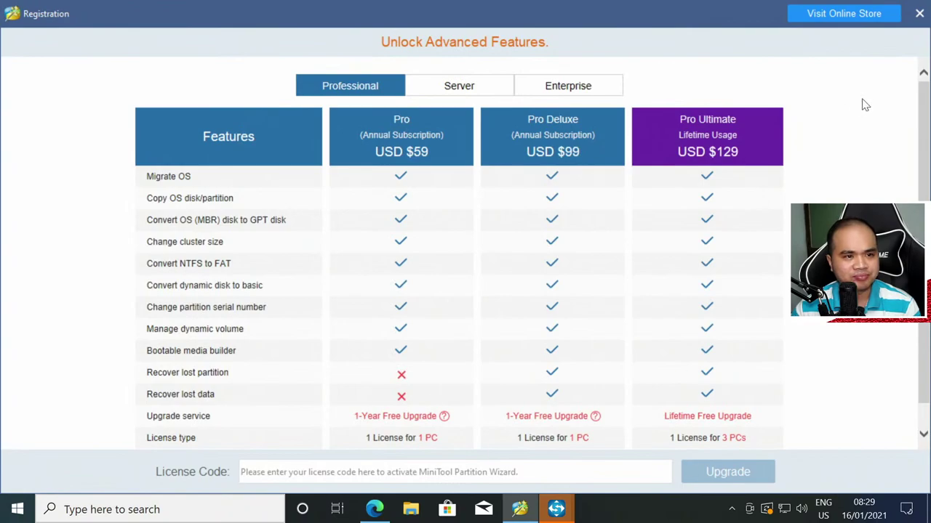
left_click(919, 13)
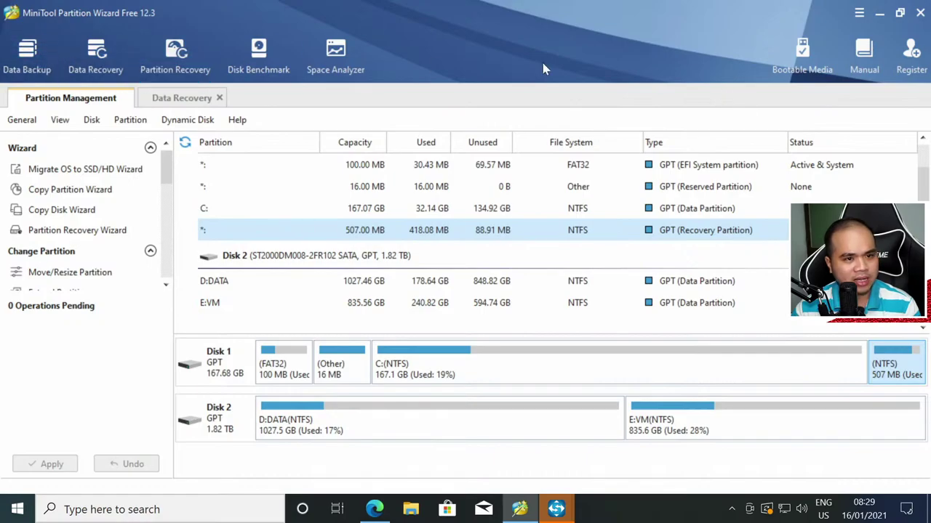
Switch to MiniTool ShadowMaker, dismiss its notice, and look through the Manage, Logs and Tools pages.
mouse_move(570, 511)
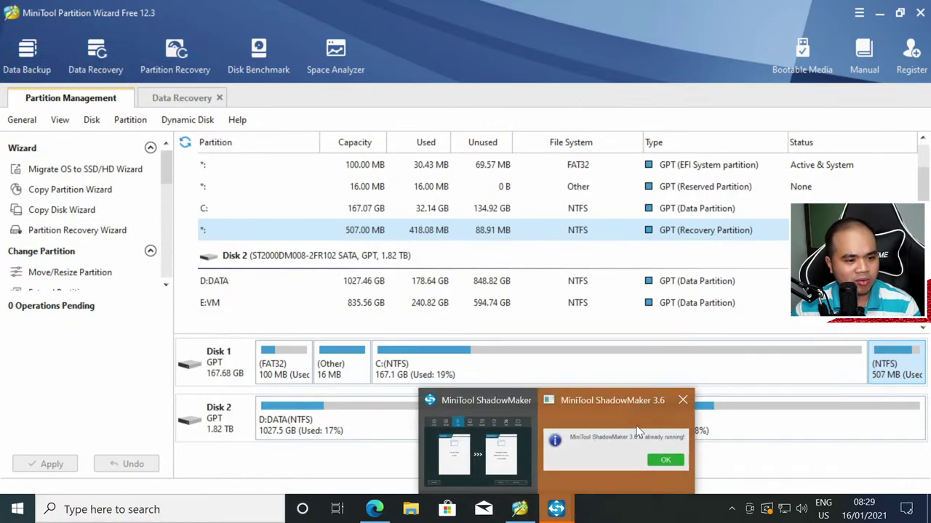
left_click(575, 451)
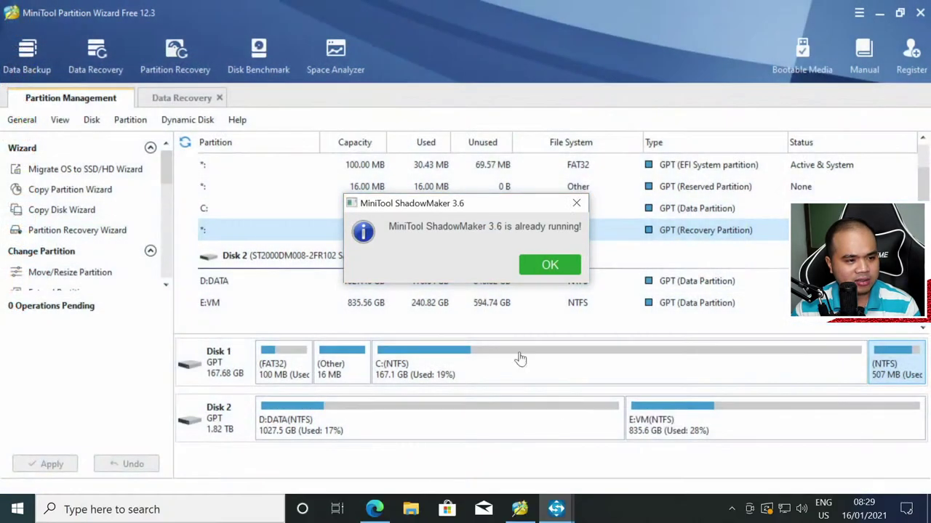
left_click(550, 266)
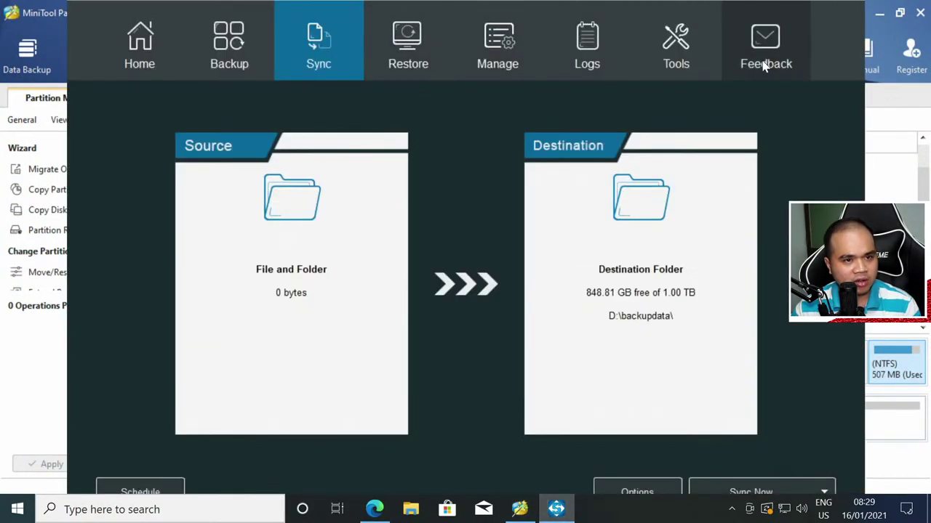
left_click(498, 40)
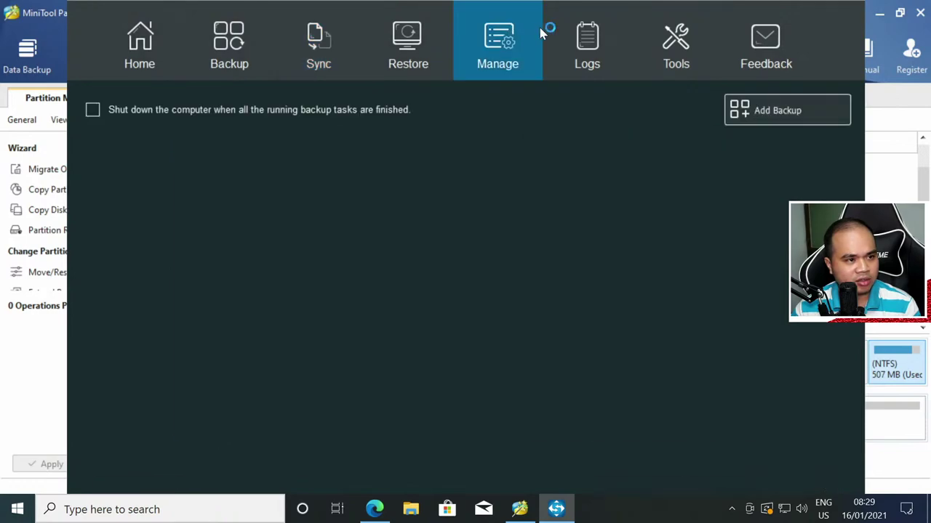
left_click(586, 36)
left_click(676, 45)
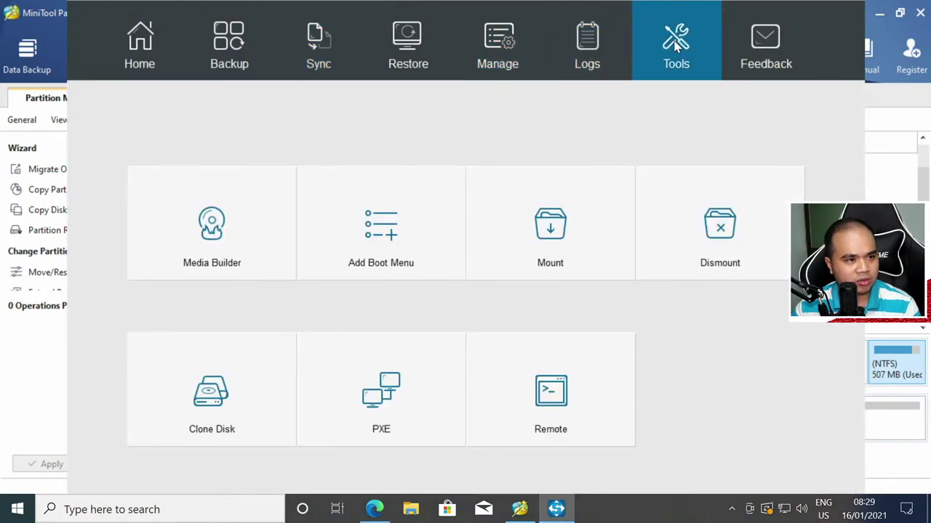
Build a WinPE-based bootable ISO file named mtboot on the Desktop with Media Builder and finish the wizard.
left_click(245, 268)
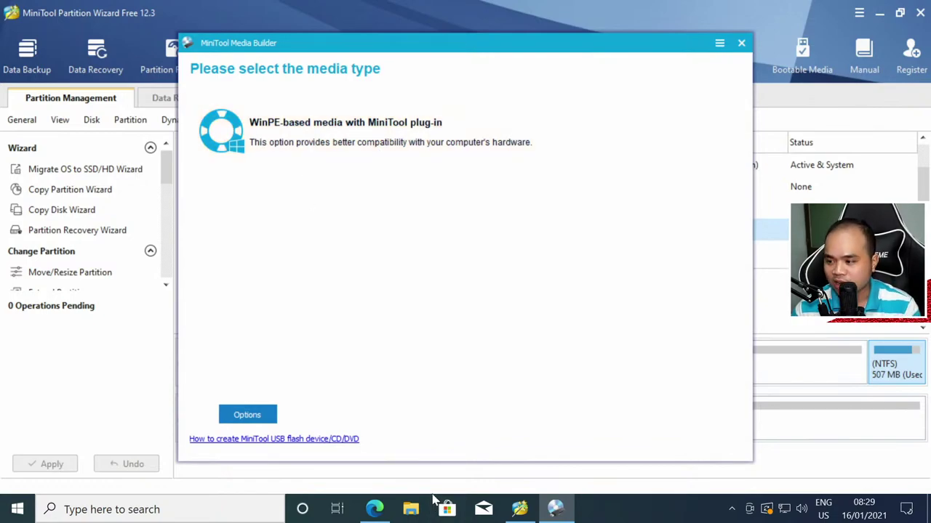
left_click(304, 147)
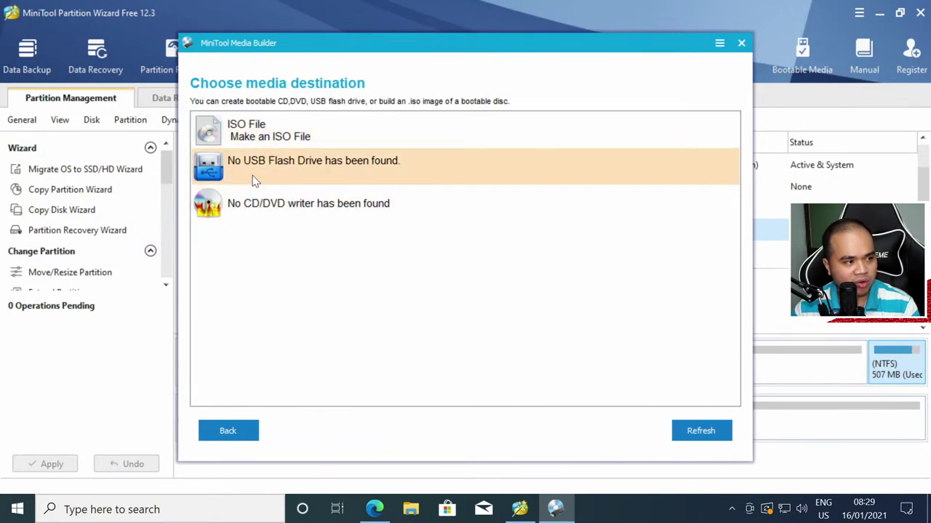
left_click(273, 133)
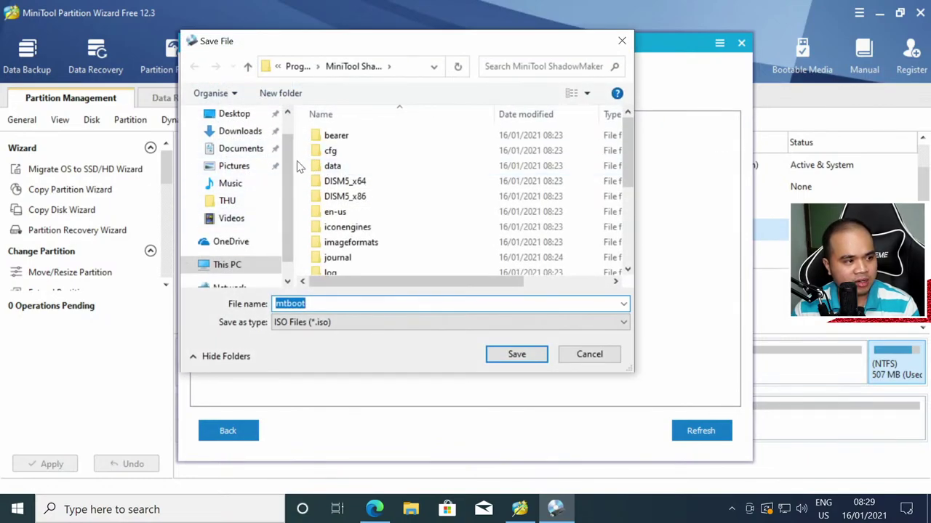
scroll(284, 145, "down", 1)
scroll(284, 149, "up", 1)
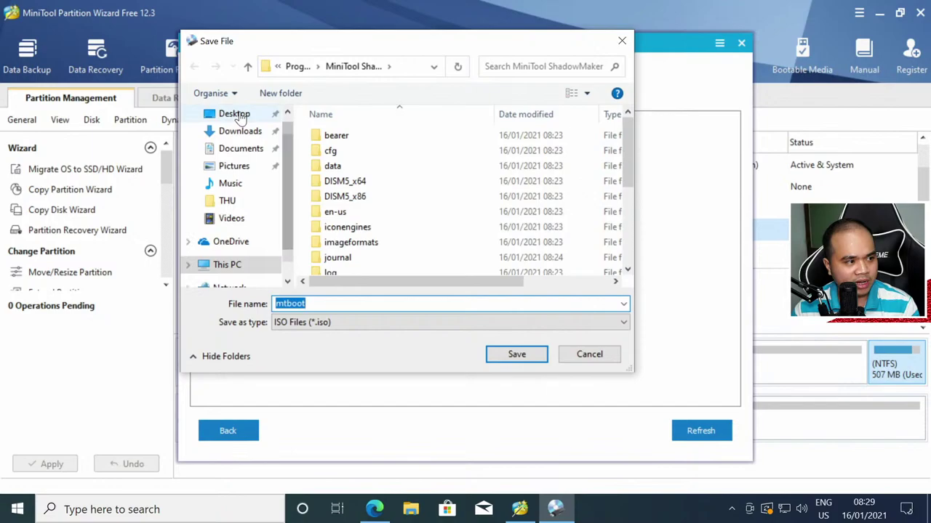
left_click(235, 114)
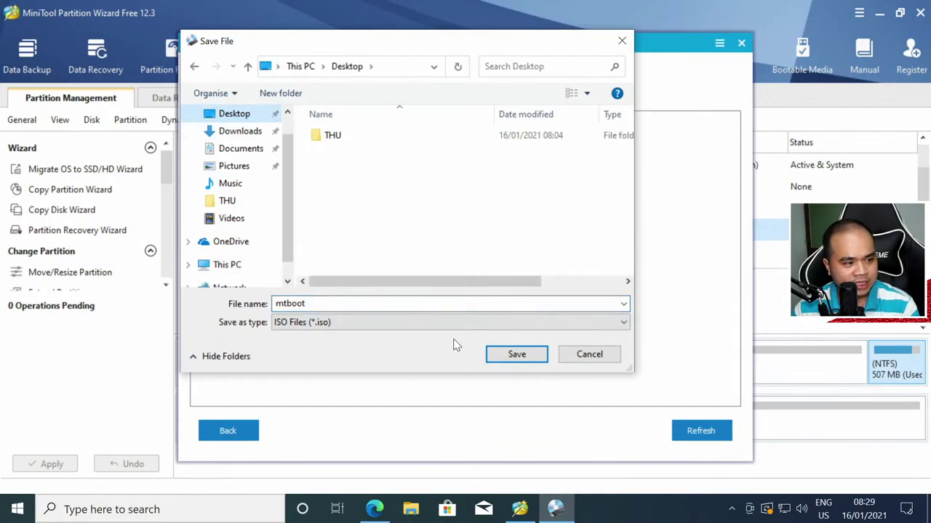
left_click(515, 354)
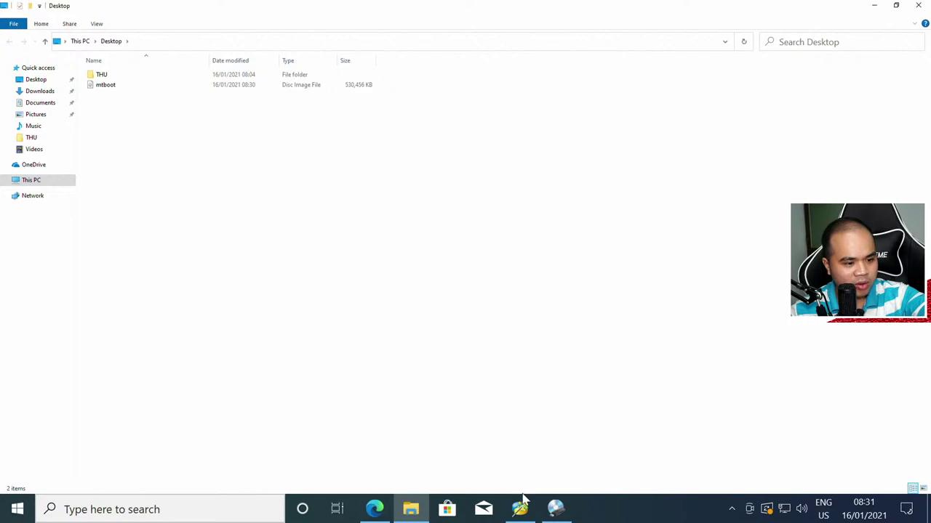
left_click(556, 507)
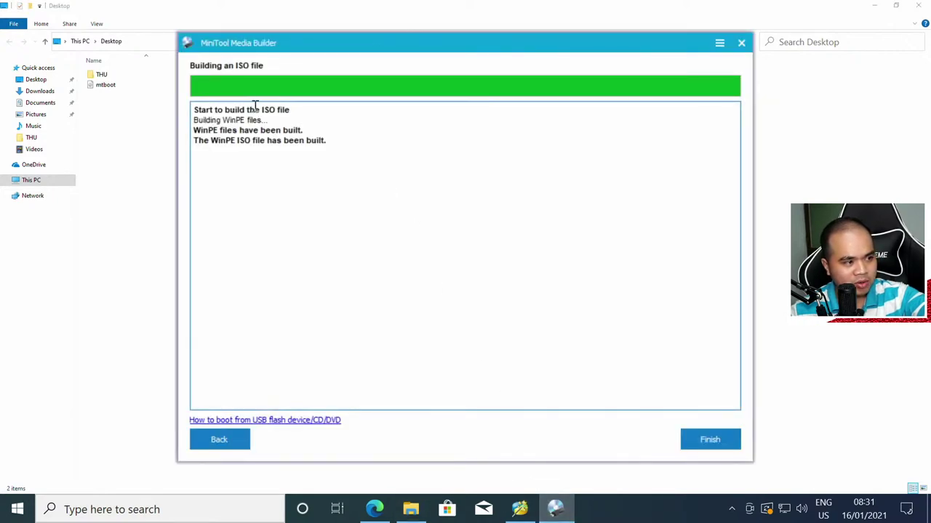
left_click(709, 440)
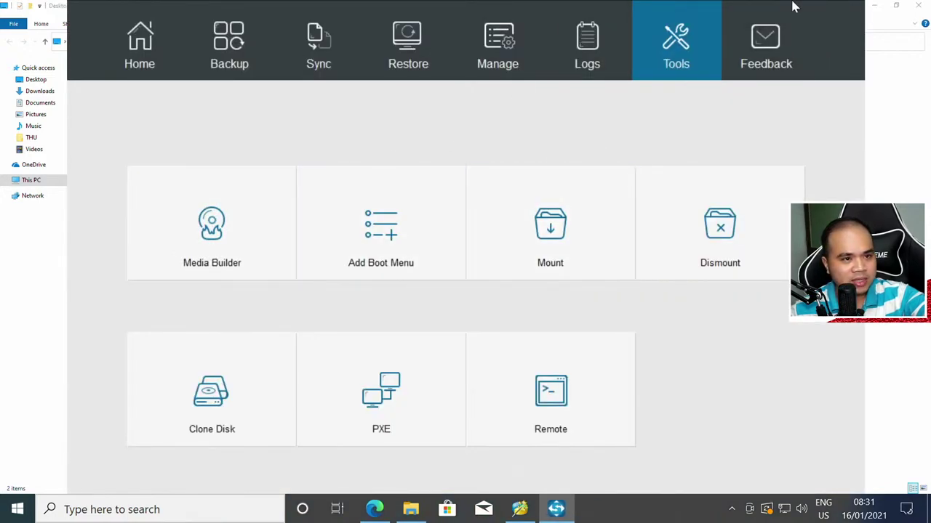
Mount the mtboot disc image from the Desktop in File Explorer and view the contents of the CD_ROM (G:) drive.
left_click(895, 186)
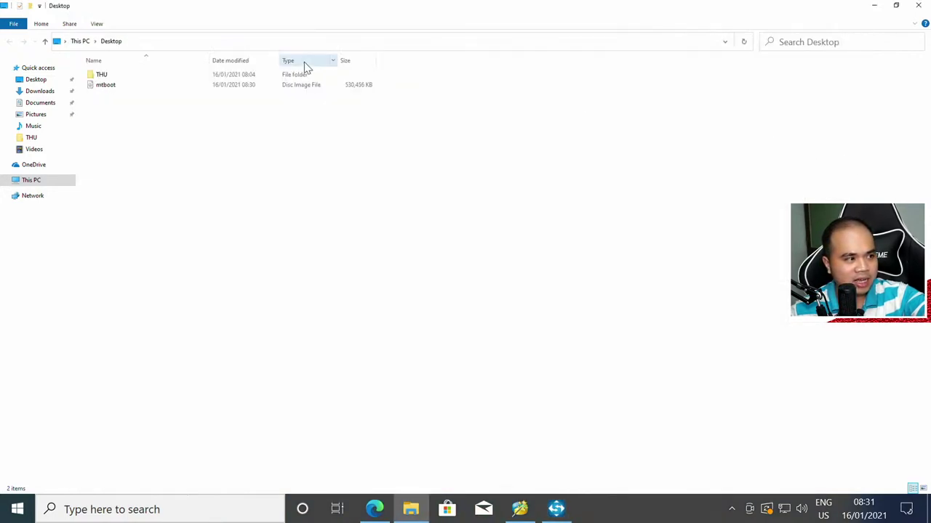
left_click(111, 90)
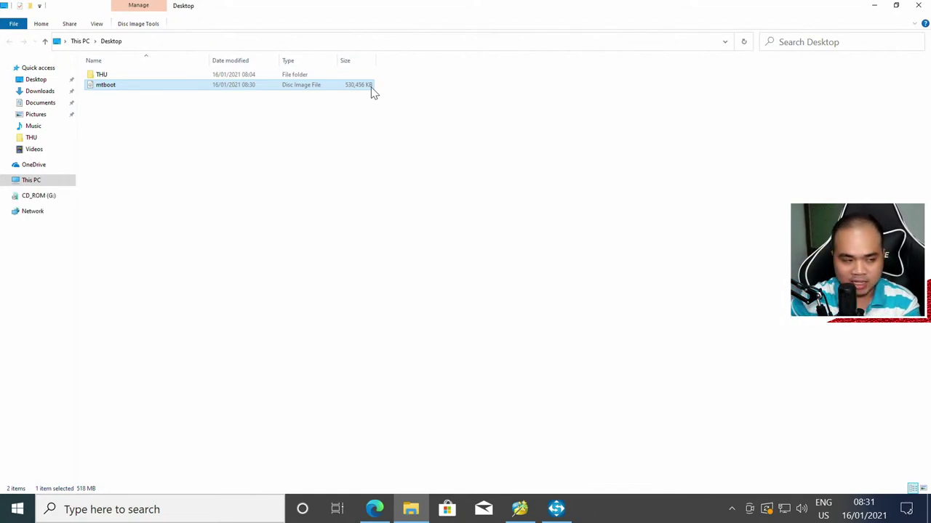
double_click(148, 88)
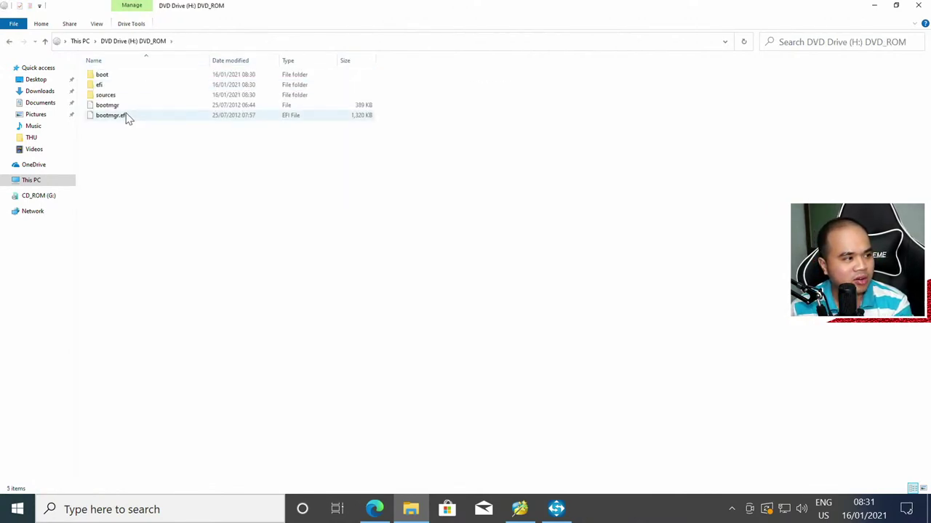
left_click(36, 197)
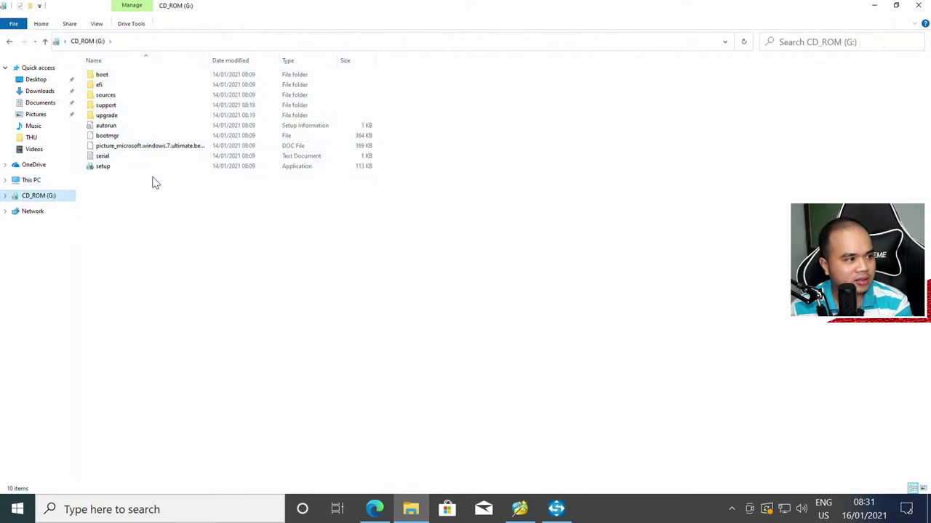
Launch rufus-3.13 from the software folder on DATA (D:), allow it to make changes and dismiss its opening prompt.
left_click(29, 181)
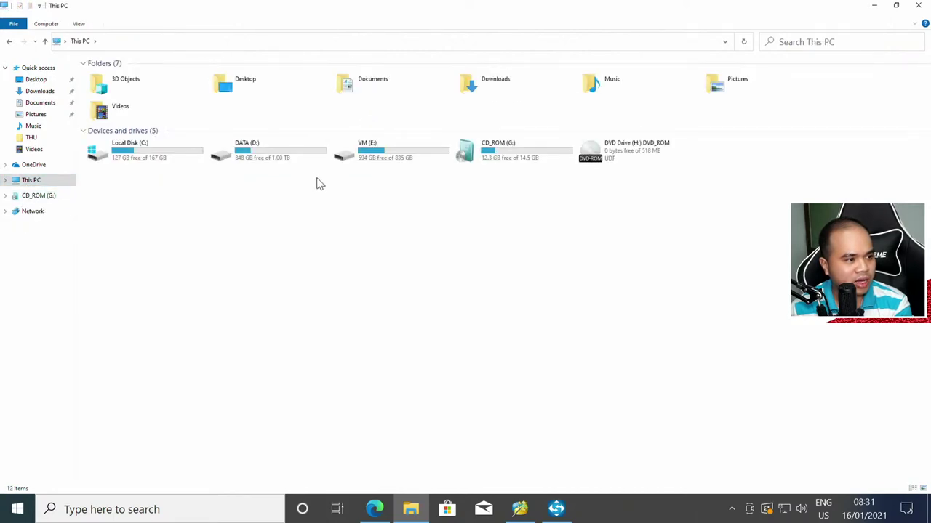
left_click(314, 148)
double_click(304, 158)
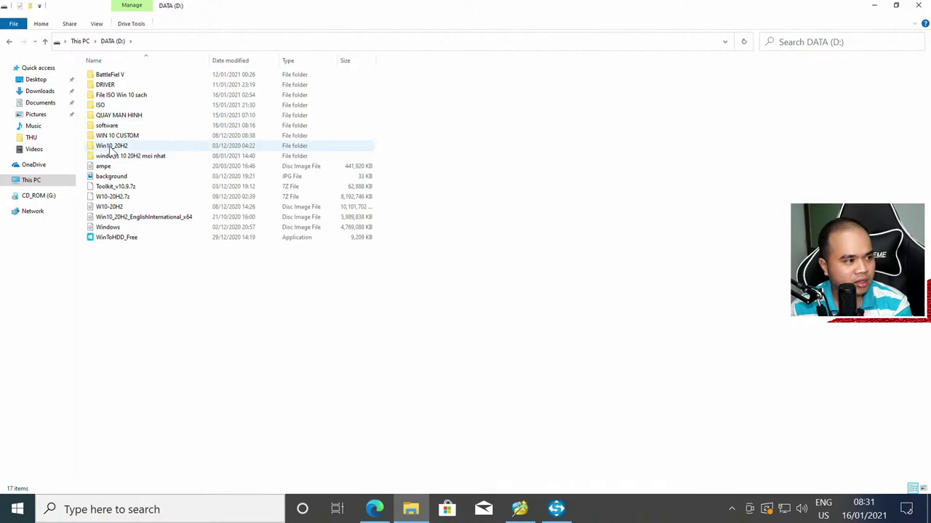
left_click(31, 181)
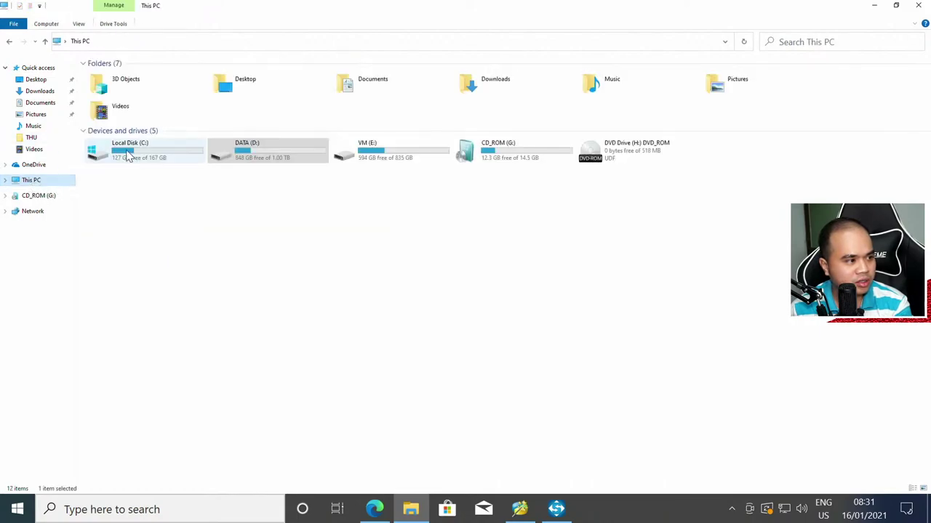
double_click(236, 148)
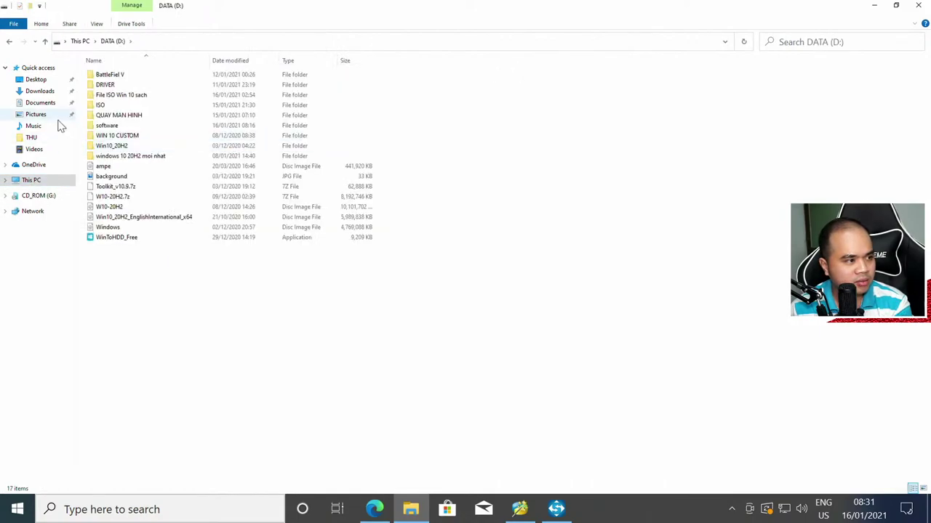
double_click(104, 126)
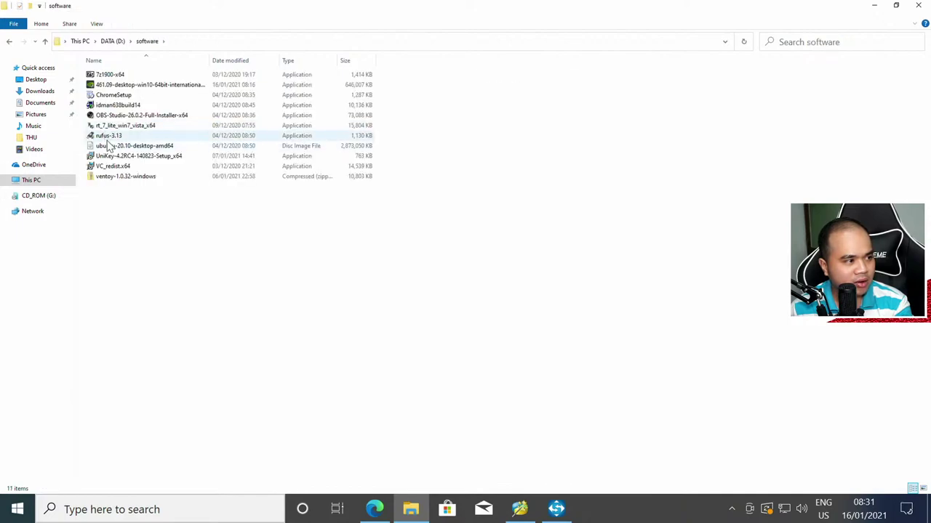
double_click(106, 136)
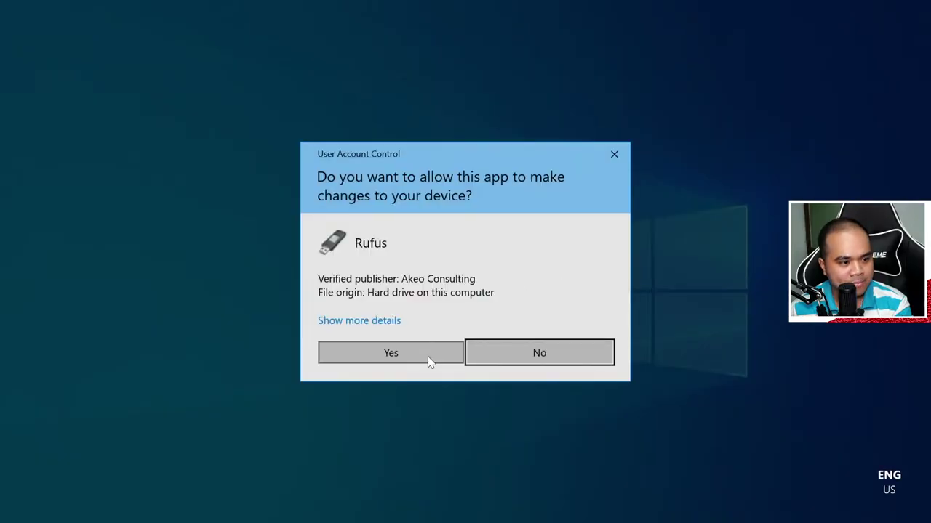
left_click(428, 355)
left_click(519, 281)
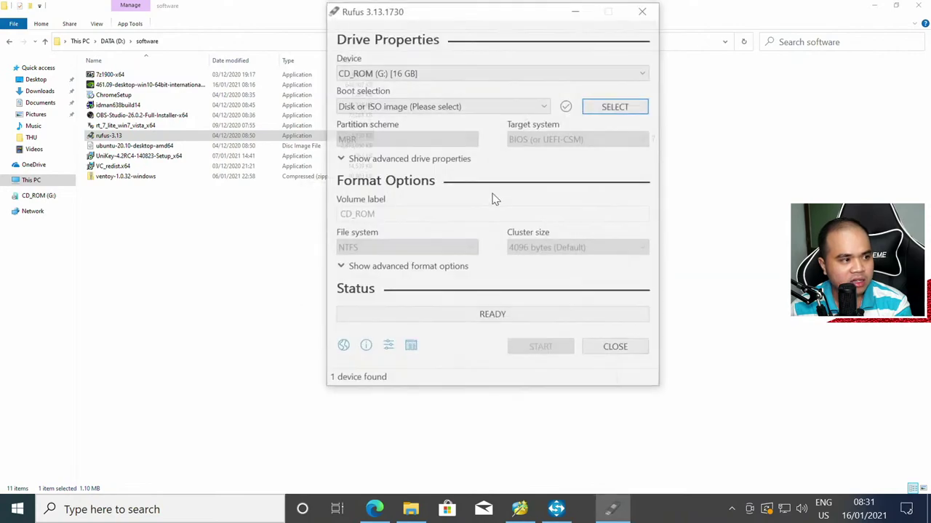
Choose CD_ROM (G:) as the Rufus device and load mtboot from the Desktop as the boot image.
left_click_drag(494, 13, 490, 66)
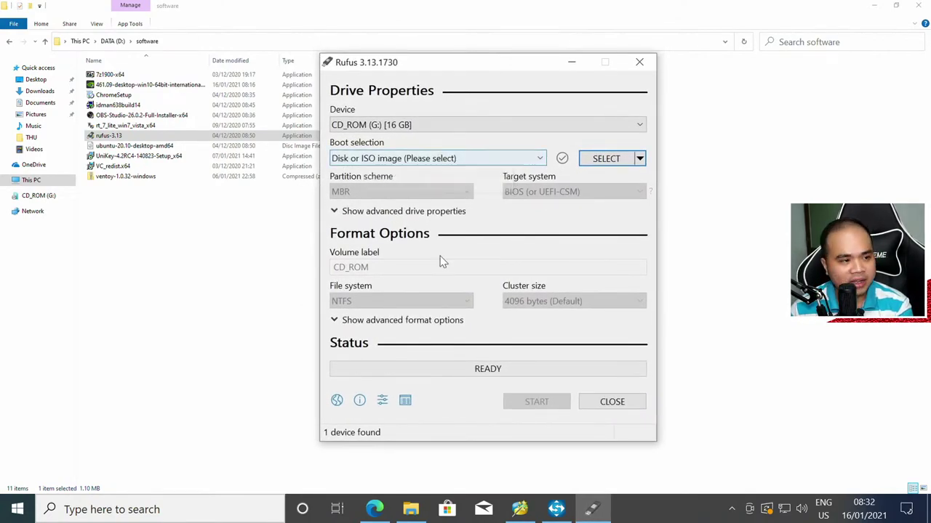
left_click(421, 125)
left_click(406, 139)
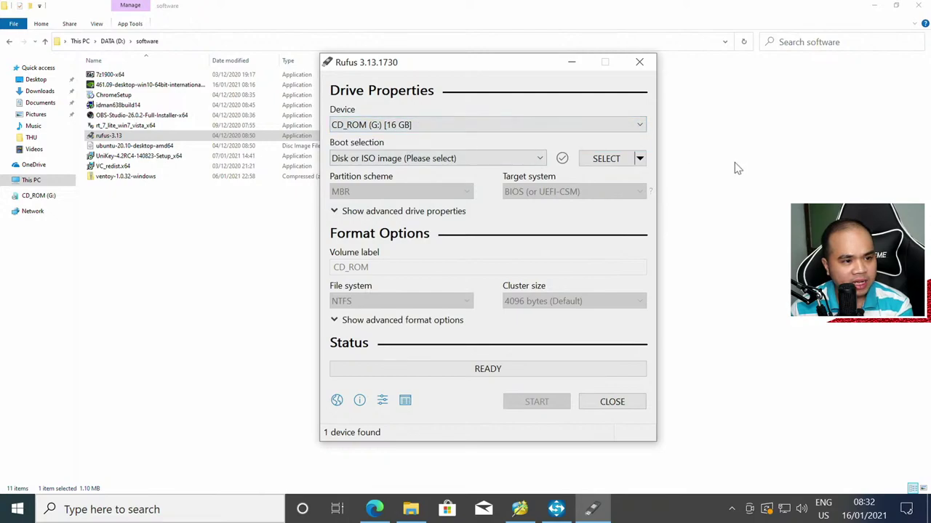
left_click(606, 157)
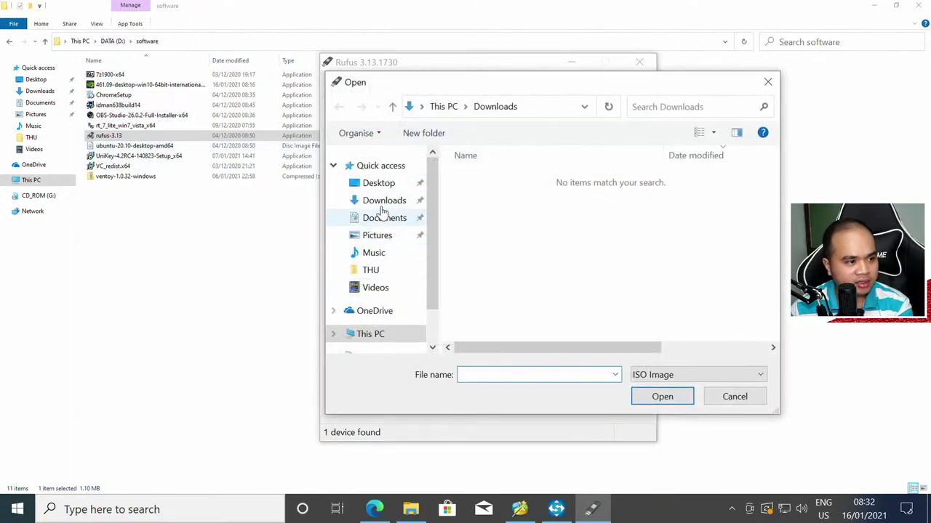
left_click(378, 183)
left_click(486, 194)
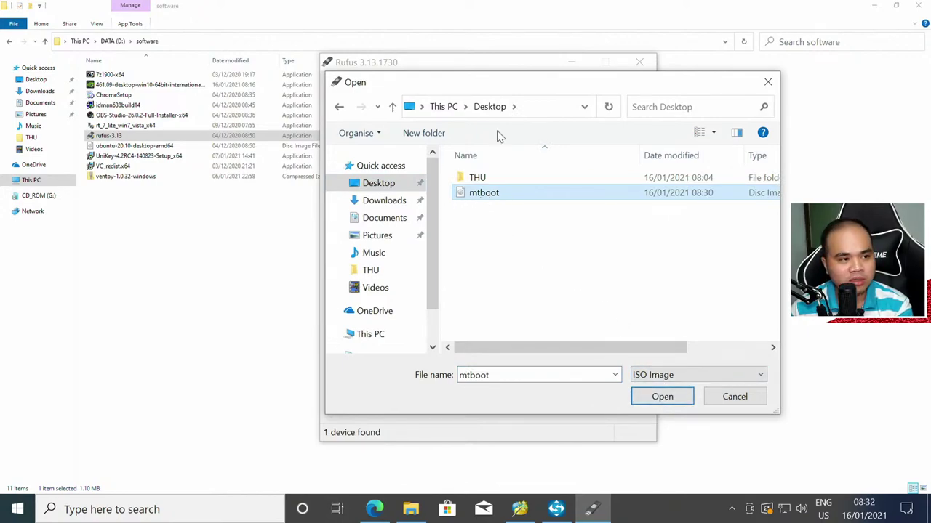
left_click_drag(541, 90, 325, 97)
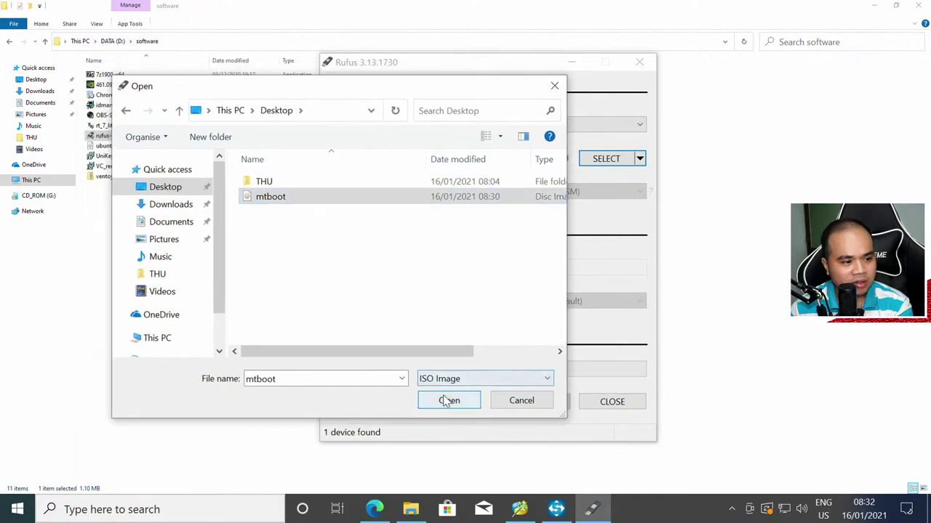
left_click(446, 398)
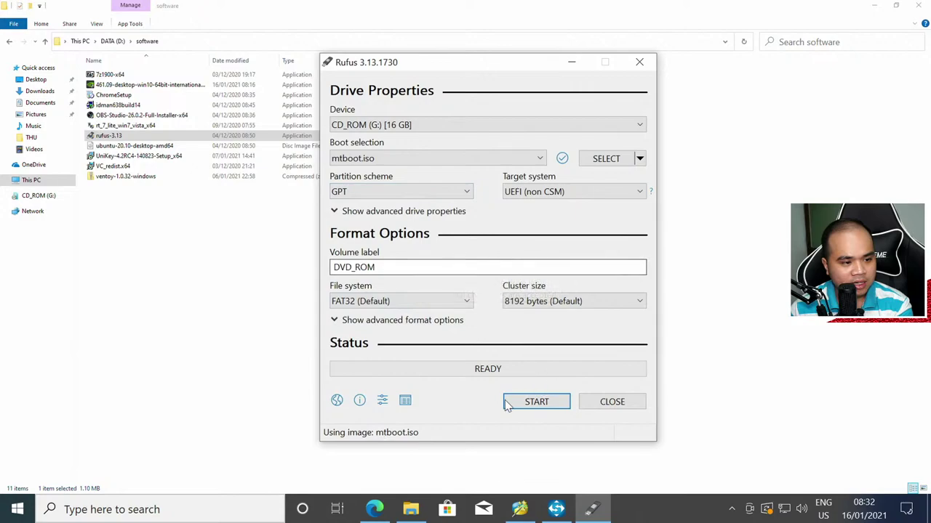
Write mtboot.iso to the 16 GB USB drive with GPT, UEFI (non CSM) and FAT32, and close Rufus.
left_click(531, 402)
left_click(510, 307)
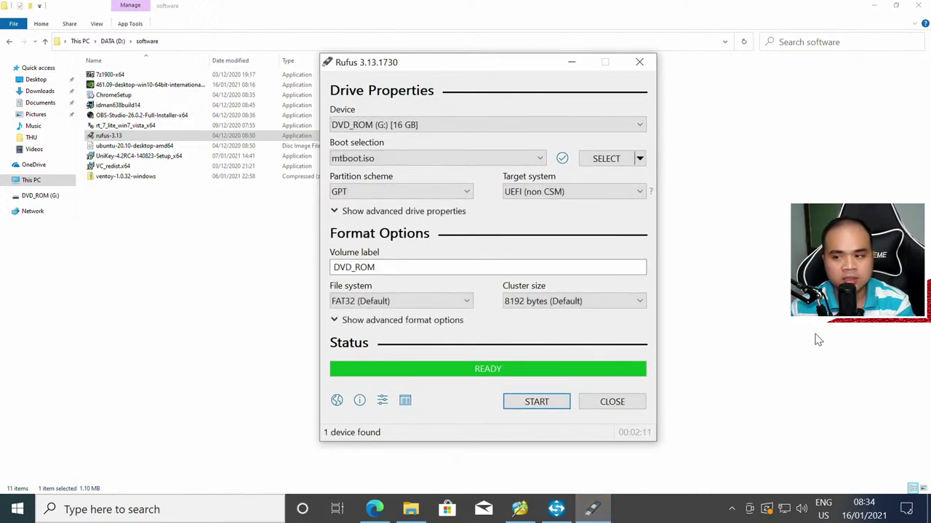
left_click(612, 404)
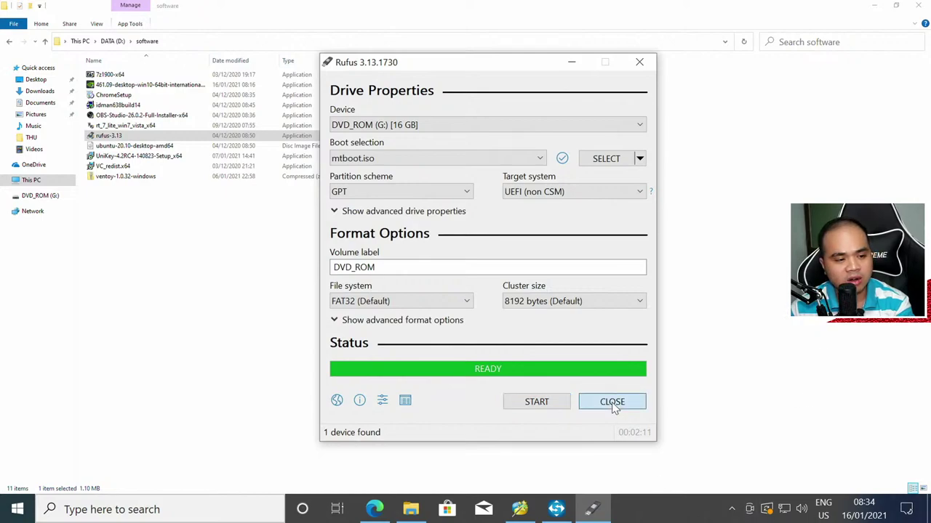
Close File Explorer, MiniTool Partition Wizard, MiniTool ShadowMaker and the Edge browser.
left_click(408, 512)
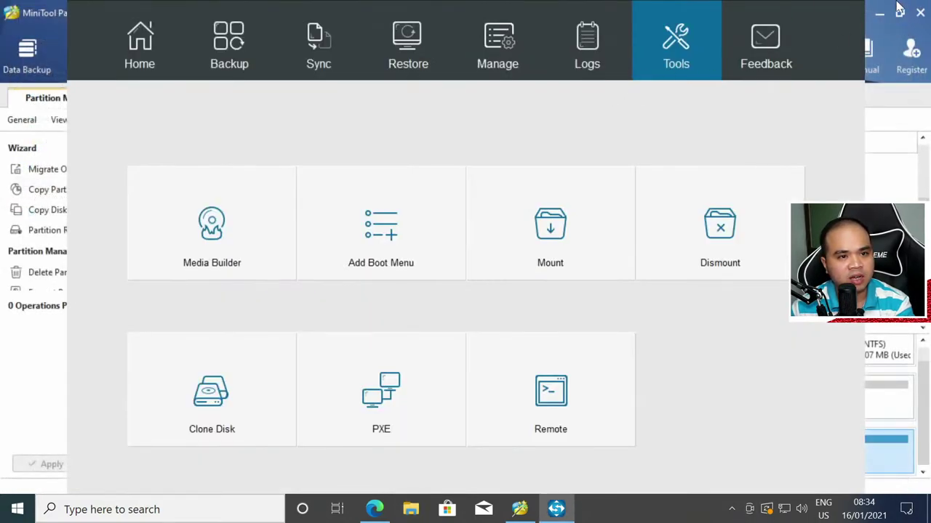
right_click(519, 509)
left_click(533, 482)
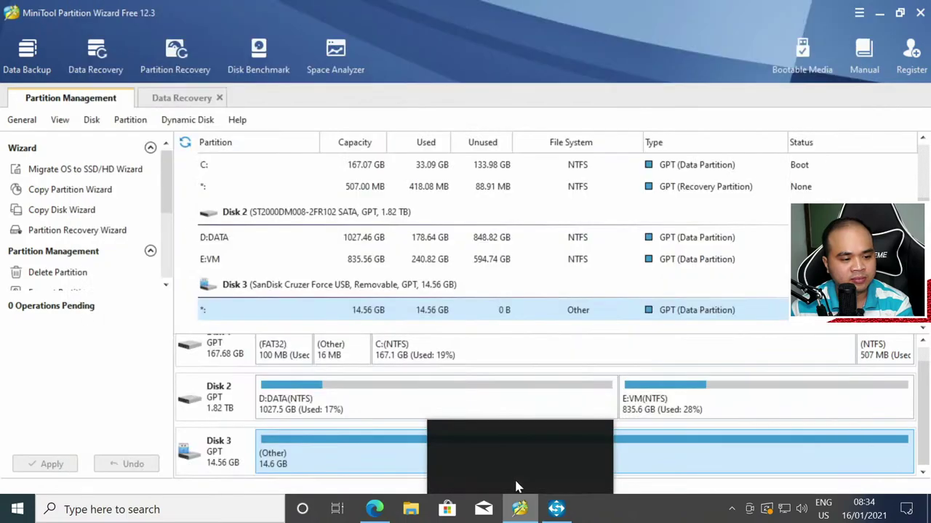
left_click(437, 284)
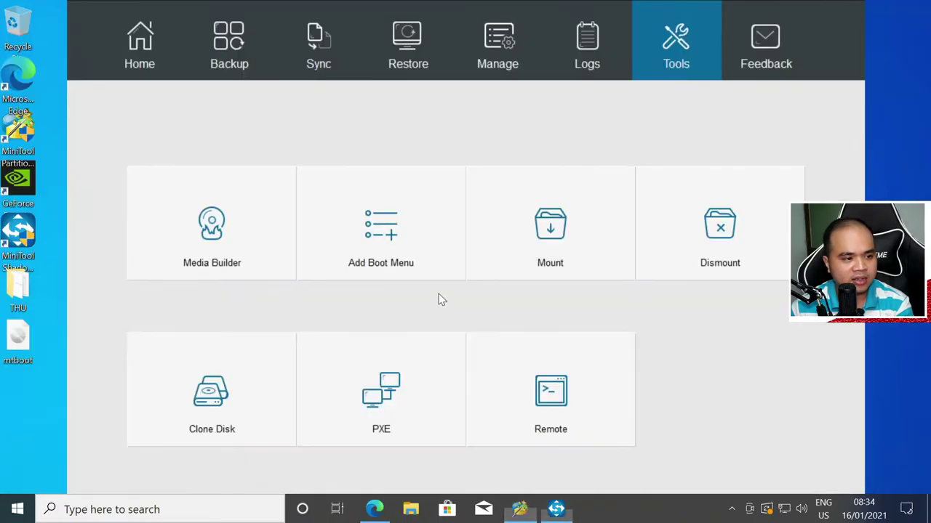
right_click(535, 509)
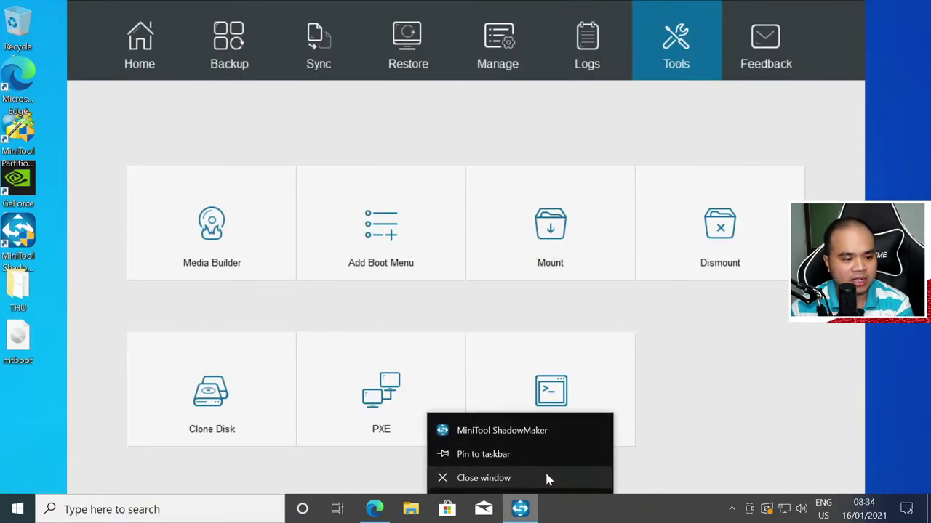
left_click(544, 476)
left_click(375, 509)
left_click(914, 8)
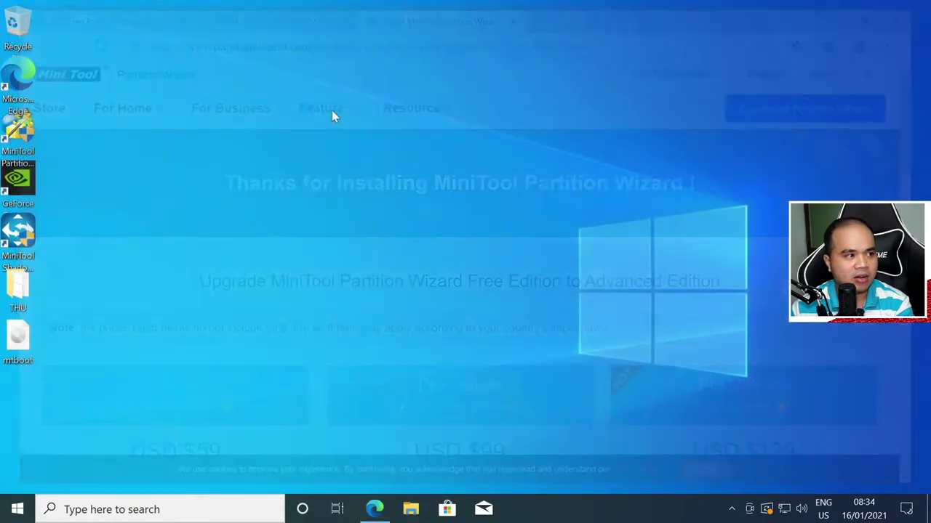
Restart the computer from the Windows desktop.
right_click(17, 509)
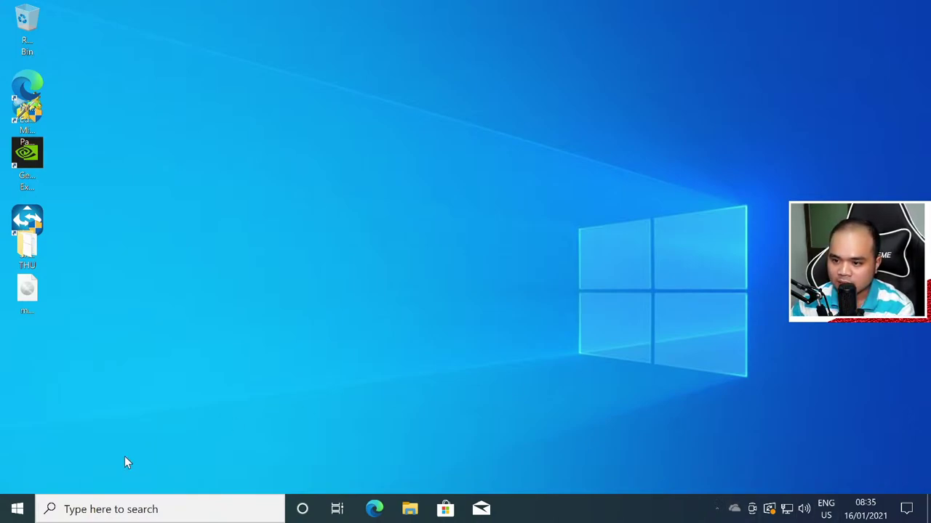
right_click(26, 509)
mouse_move(134, 469)
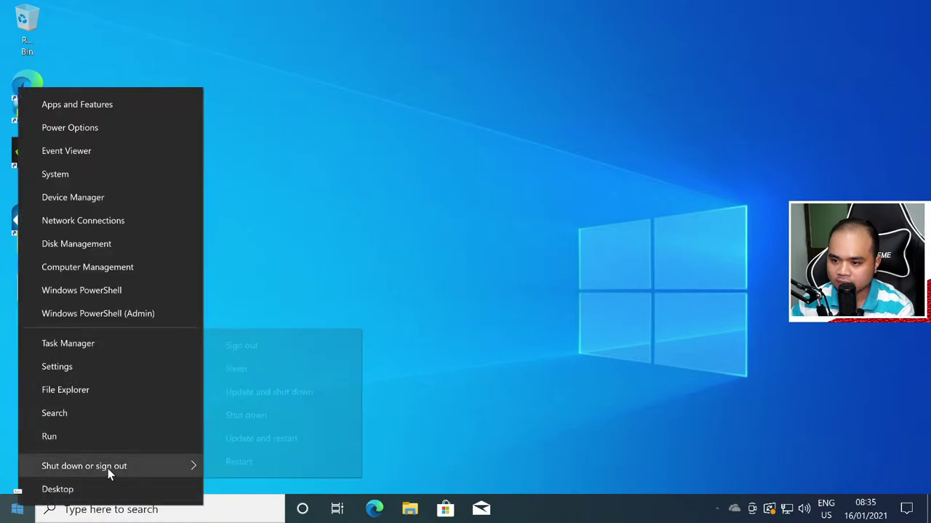
left_click(307, 469)
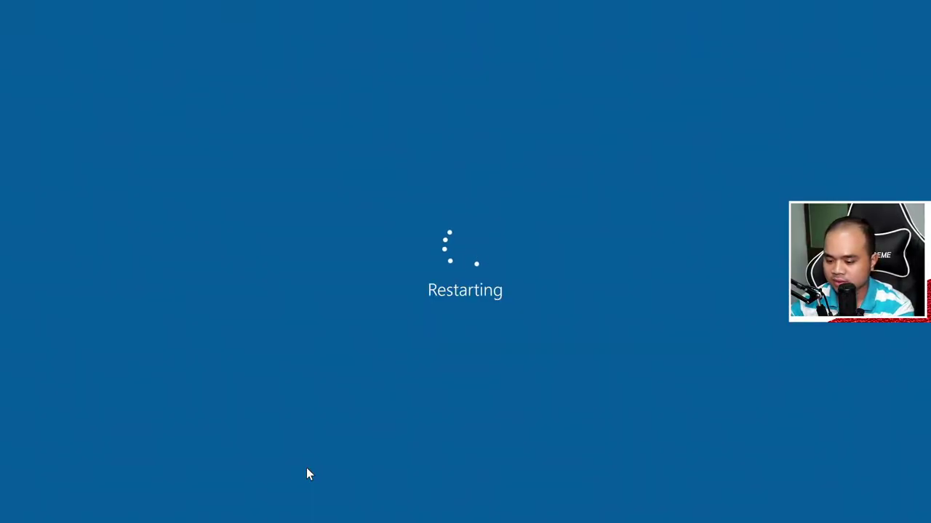
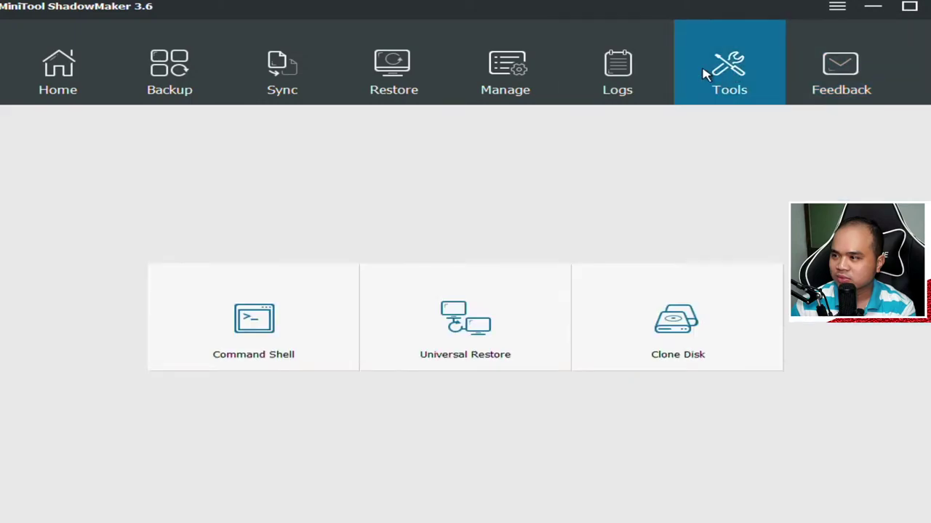
Look through ShadowMaker's Logs, Manage, Restore, Sync, Backup and Home pages and its options list, and return to the PE Loader.
left_click(627, 68)
left_click(494, 67)
left_click(393, 64)
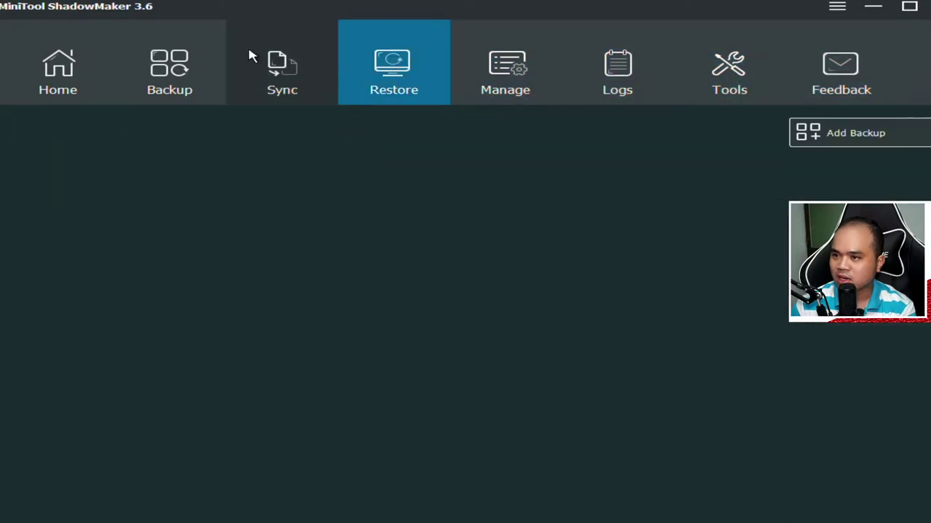
left_click(282, 67)
left_click(170, 67)
left_click(77, 58)
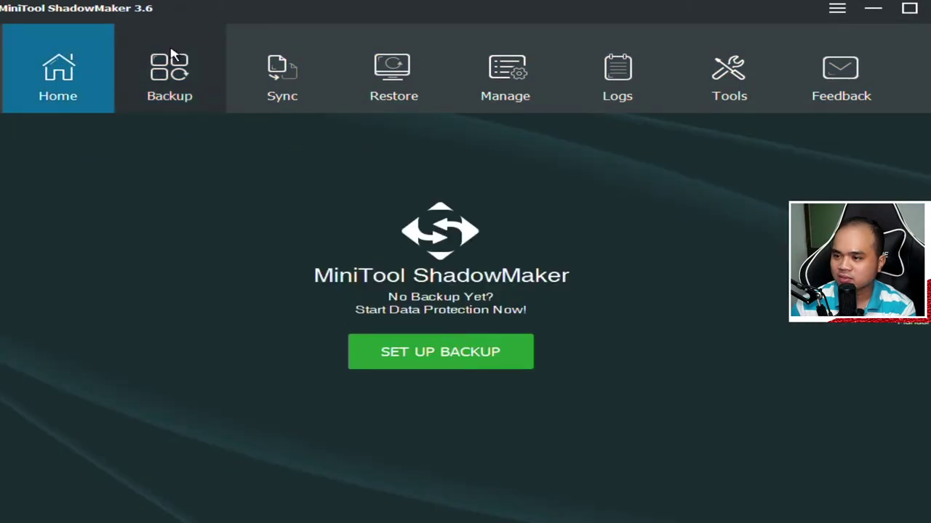
left_click(195, 57)
left_click(285, 64)
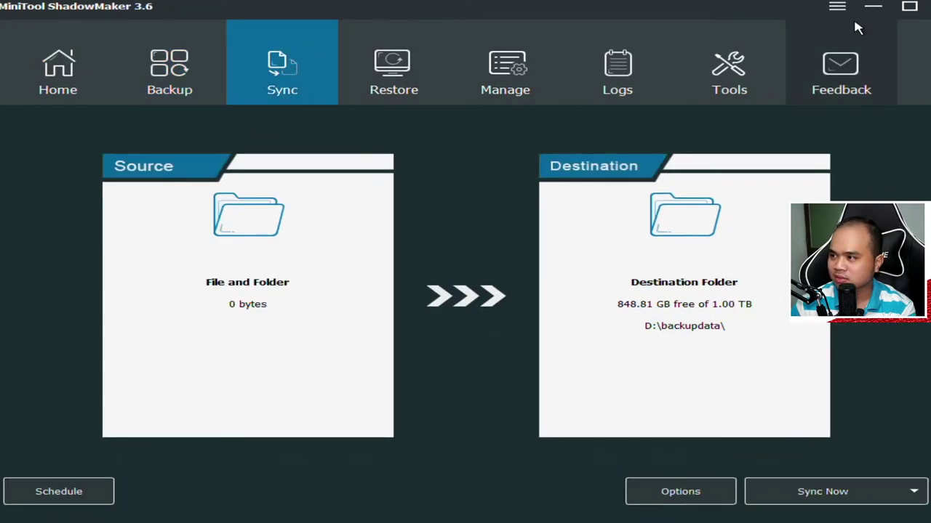
left_click(837, 7)
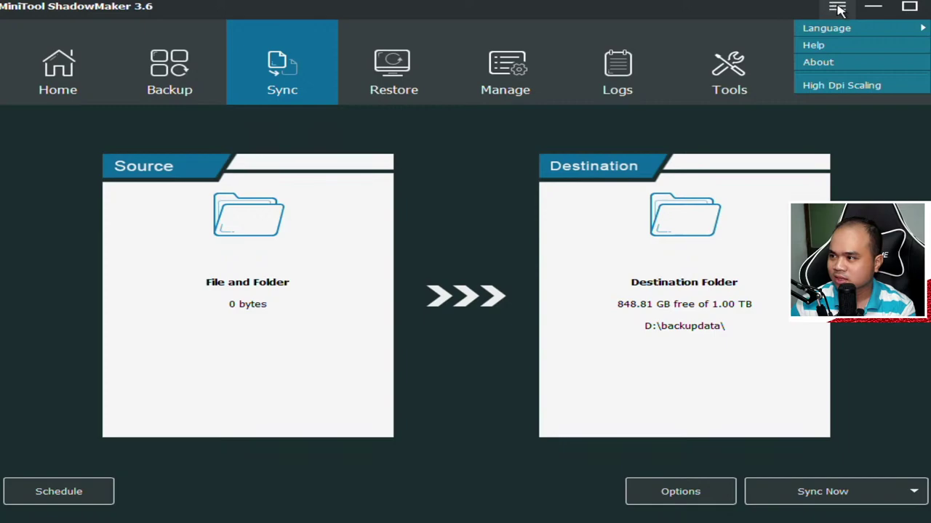
left_click(870, 8)
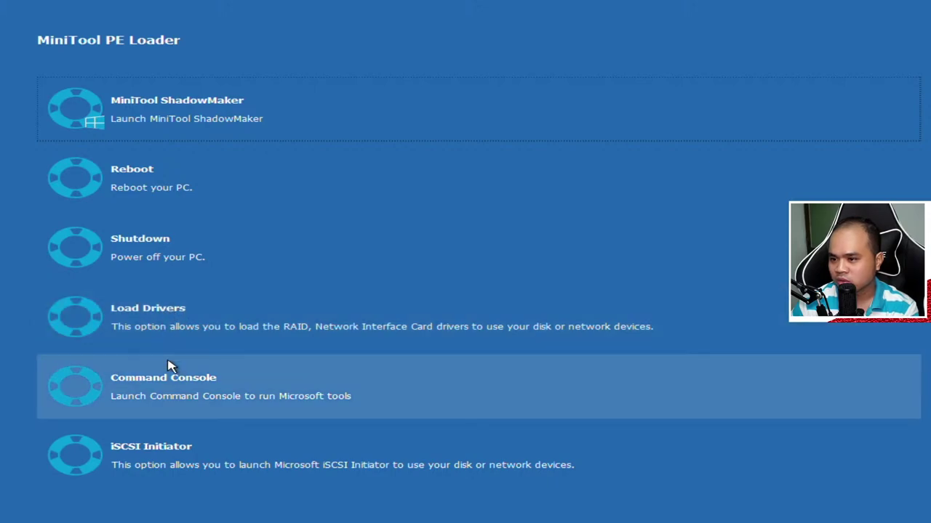
Open and close the Command Console in the MiniTool PE Loader, and reboot the PC.
left_click(223, 406)
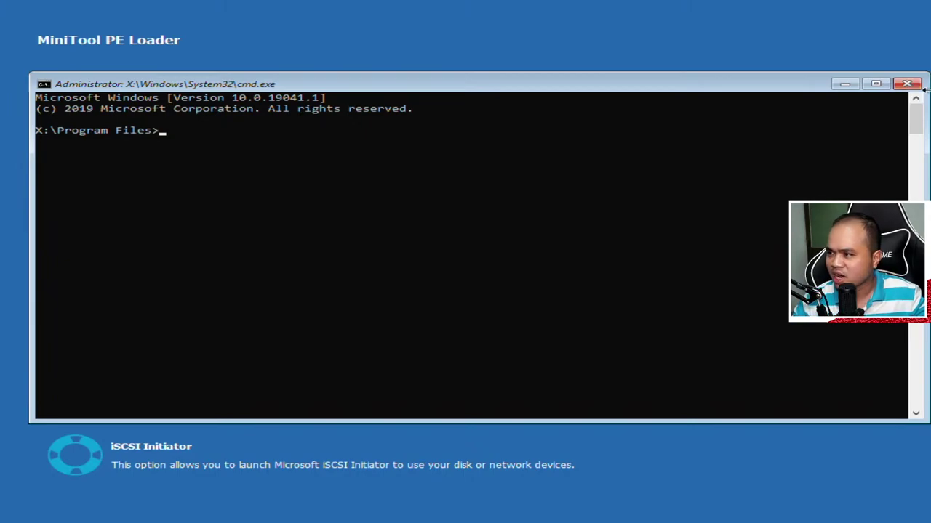
left_click(908, 84)
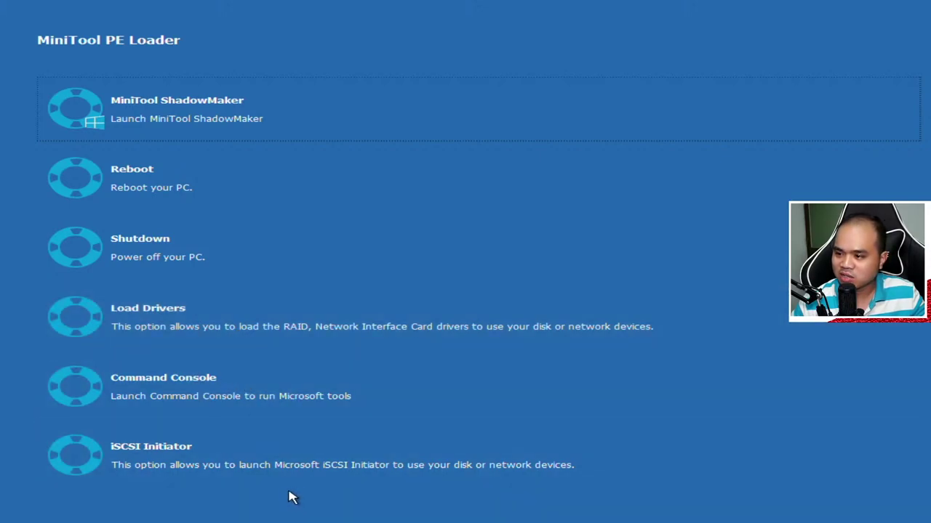
left_click(120, 206)
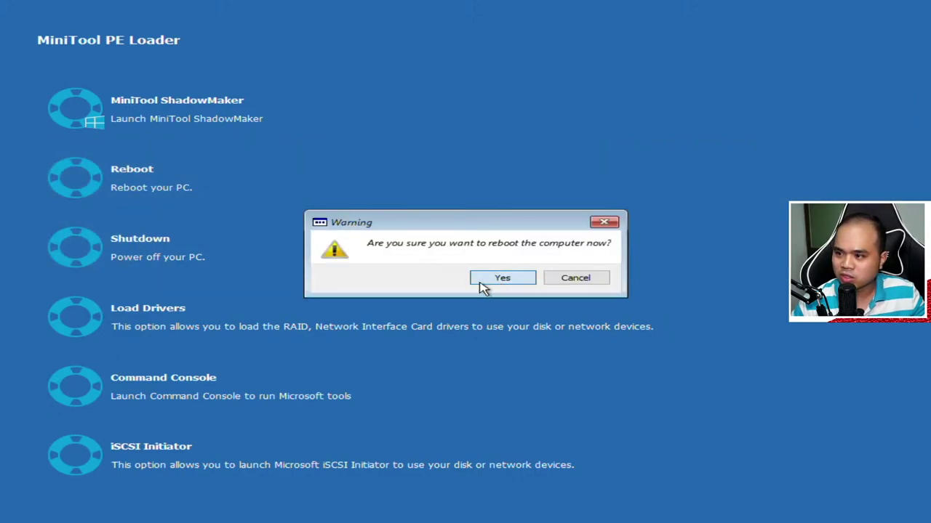
left_click(502, 278)
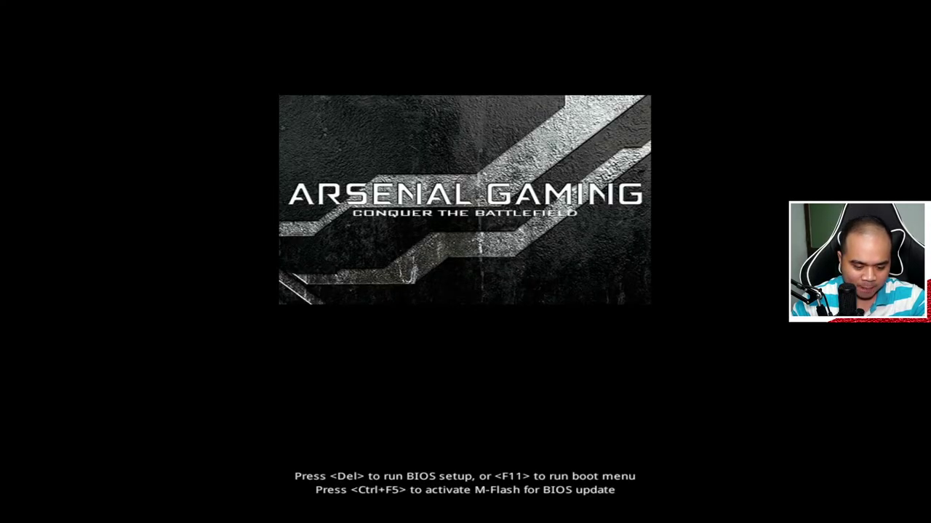
key("Delete")
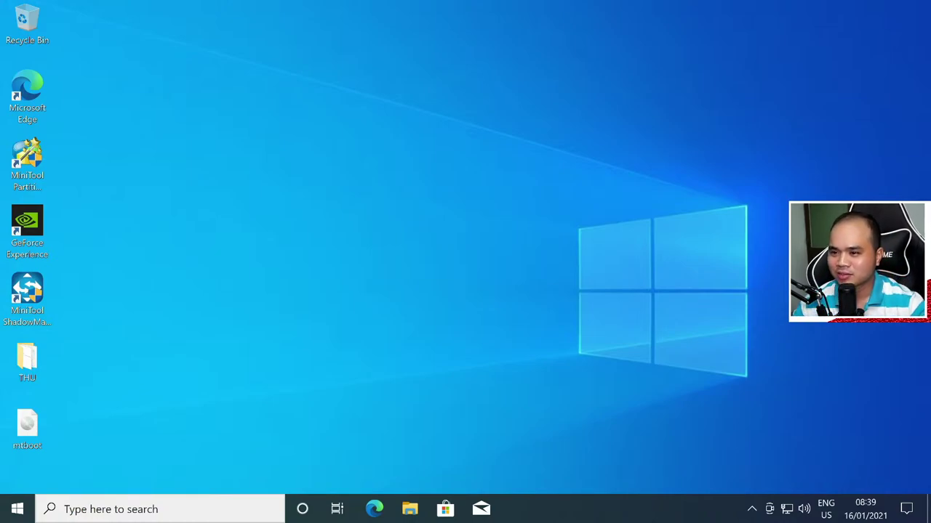
left_click(20, 511)
left_click(574, 247)
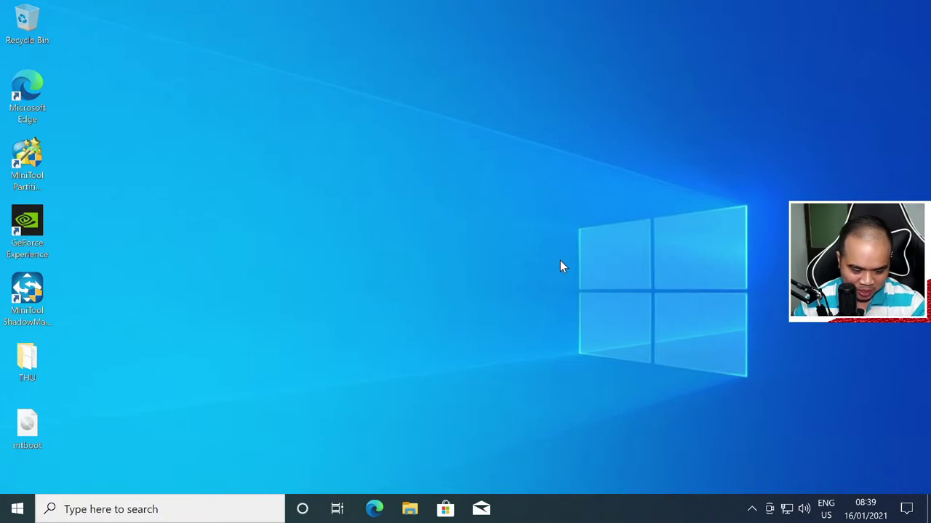
left_click(17, 509)
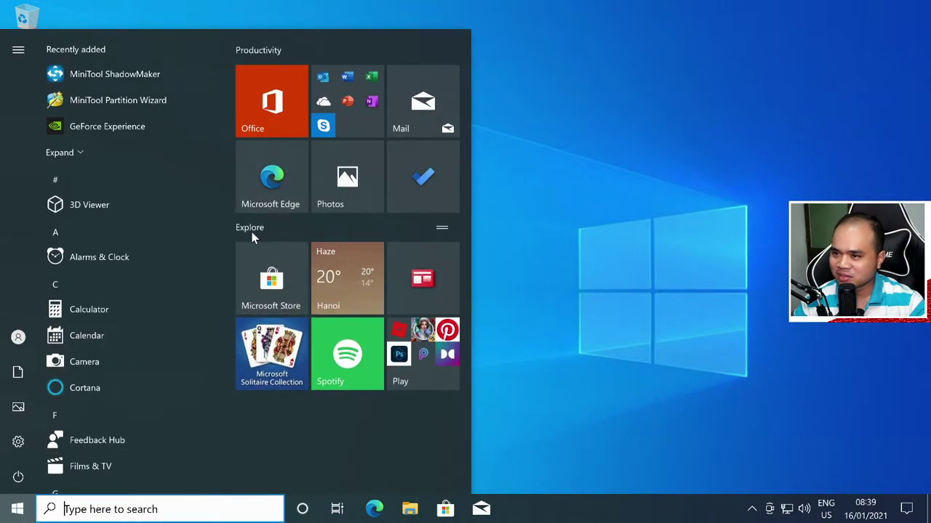
left_click(147, 147)
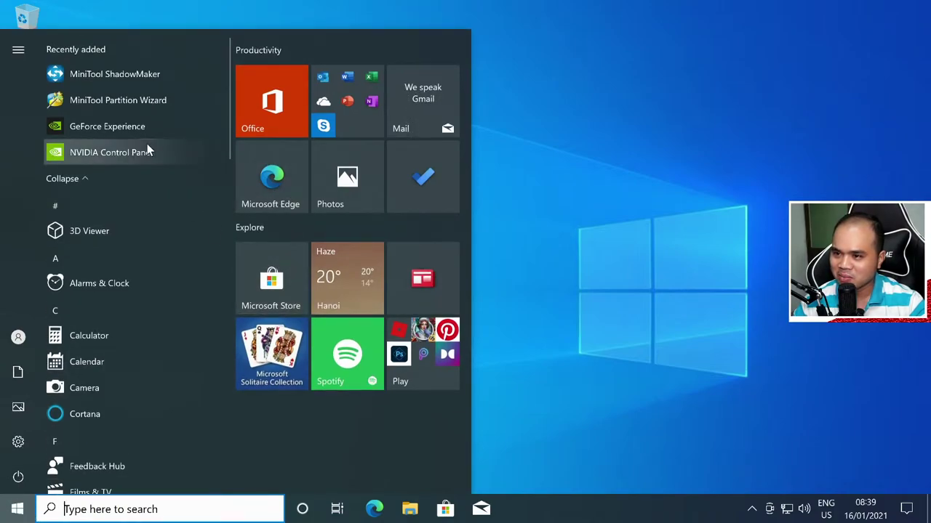
left_click(606, 192)
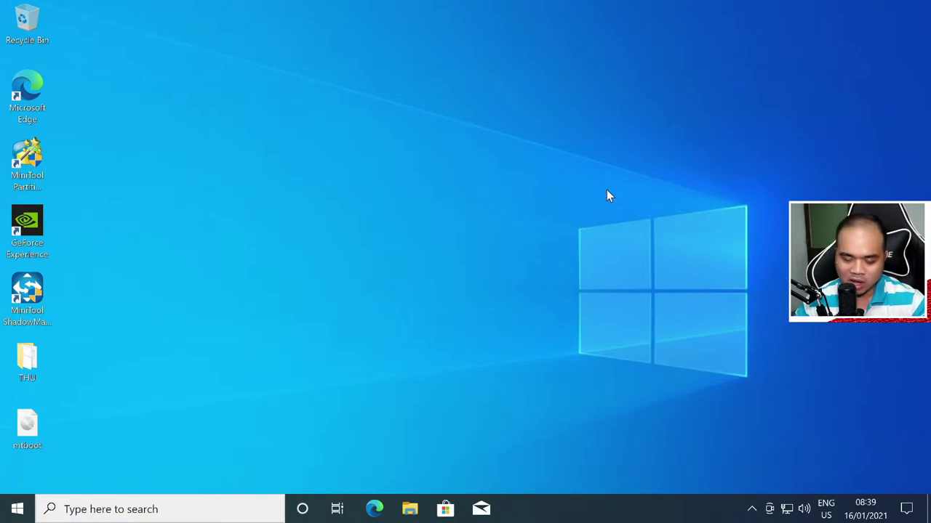
right_click(27, 514)
mouse_move(114, 474)
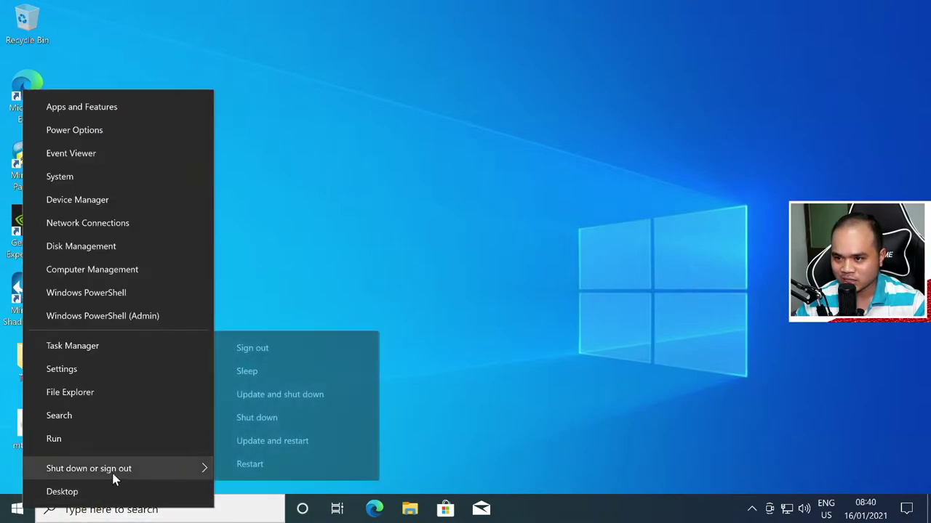
left_click(419, 197)
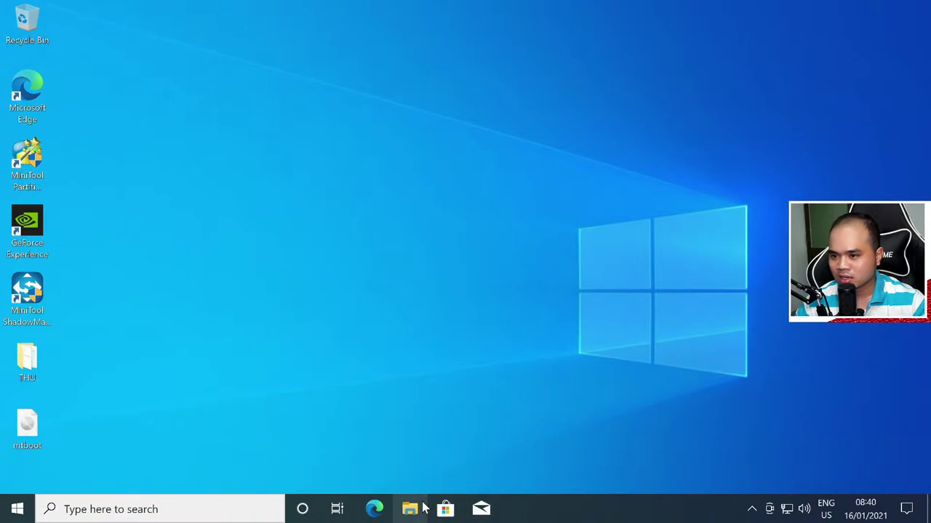
Browse to the ISO folder on DATA (D:) in File Explorer and mount the Win10LTSC_Lag disc image.
left_click(423, 509)
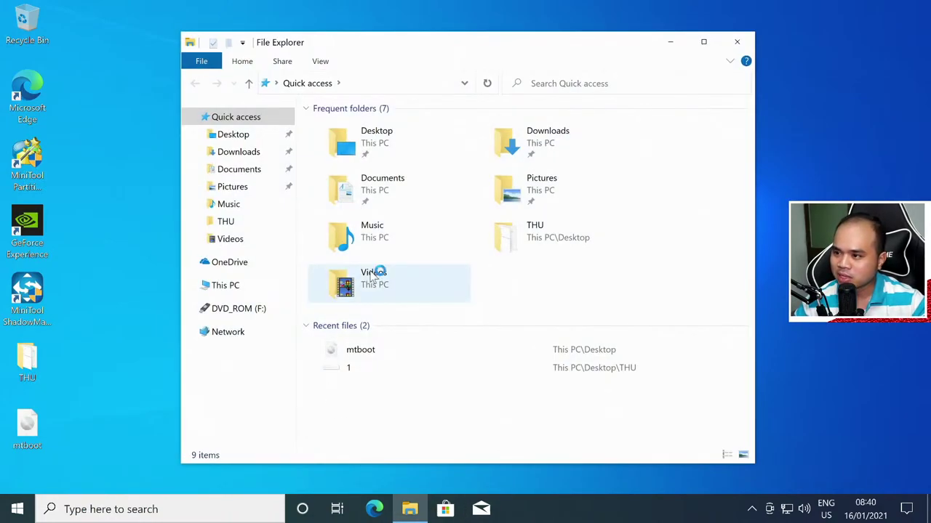
left_click(224, 289)
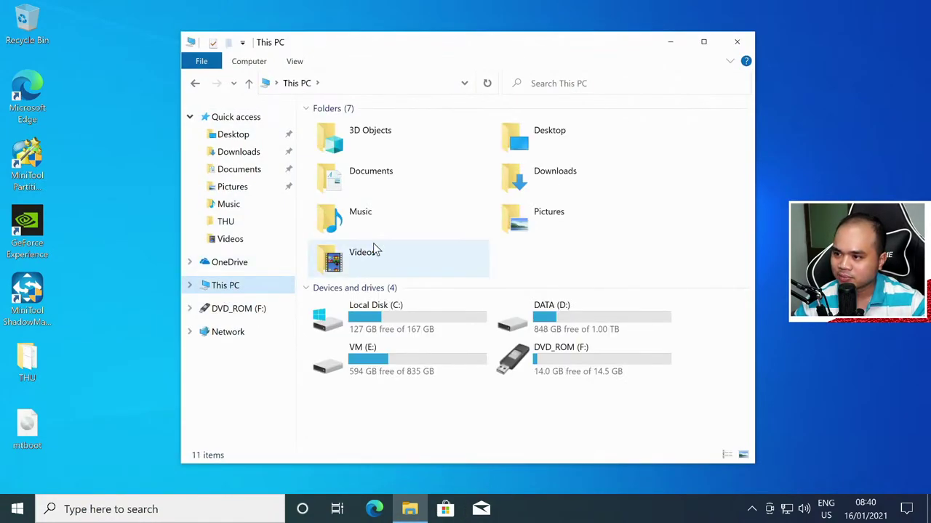
double_click(530, 305)
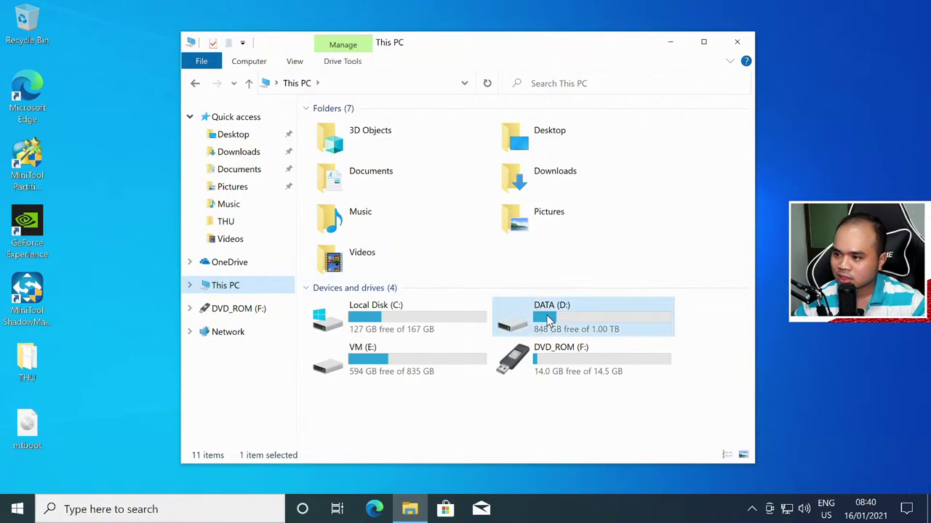
left_click(703, 42)
double_click(152, 138)
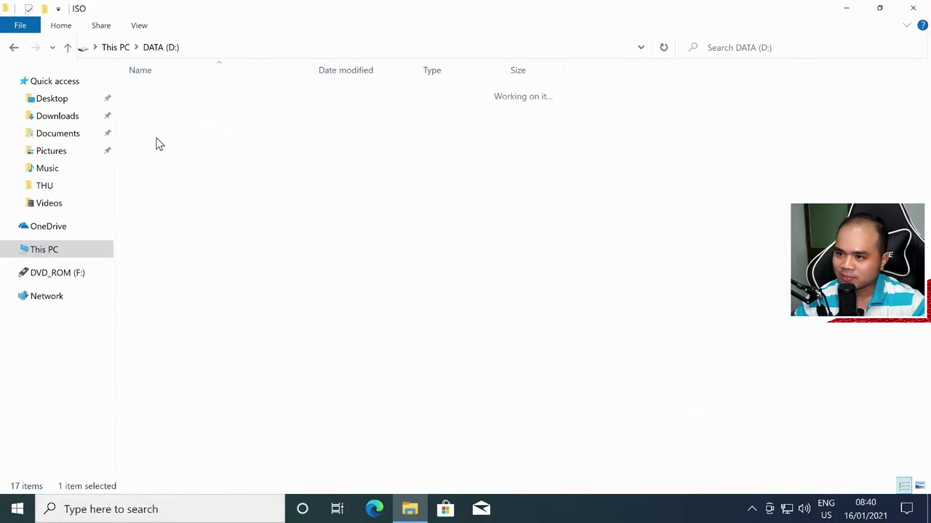
double_click(180, 154)
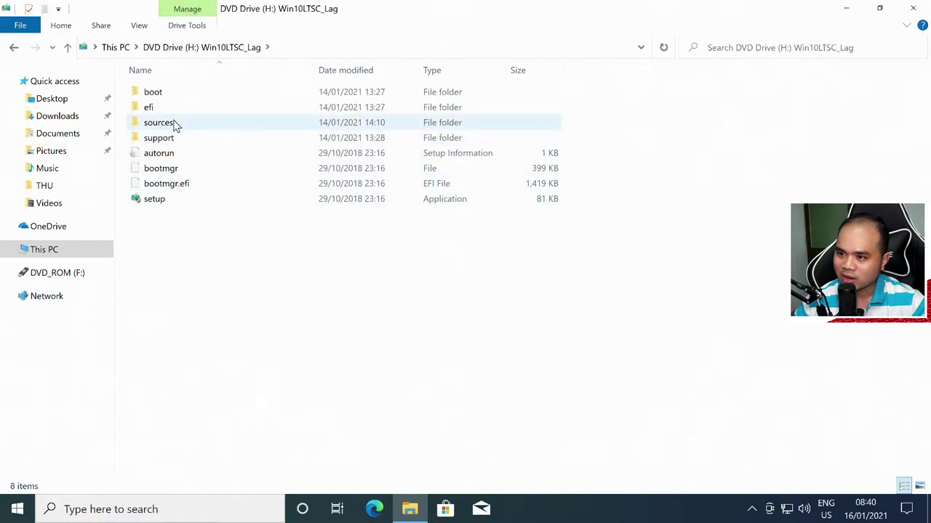
Copy the sources folder from the mounted Win10LTSC_Lag drive into the root of DATA (D:).
right_click(174, 124)
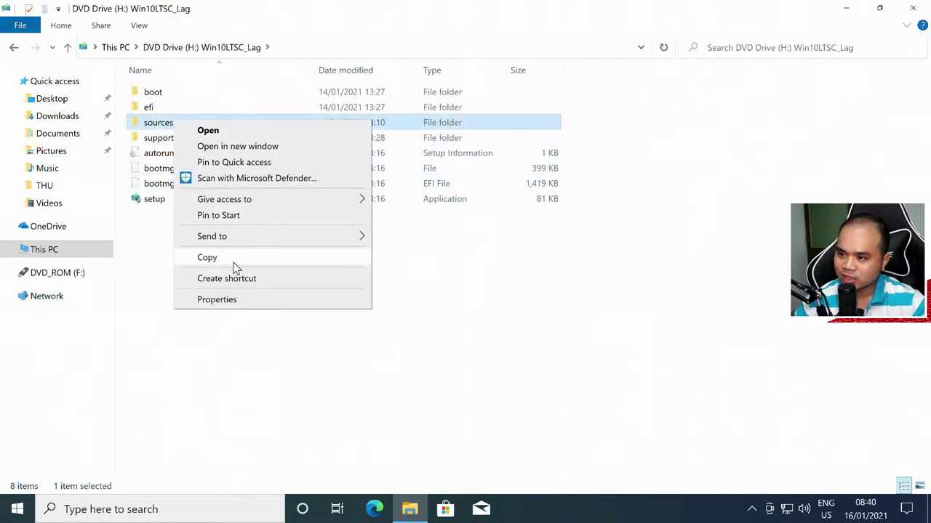
left_click(232, 263)
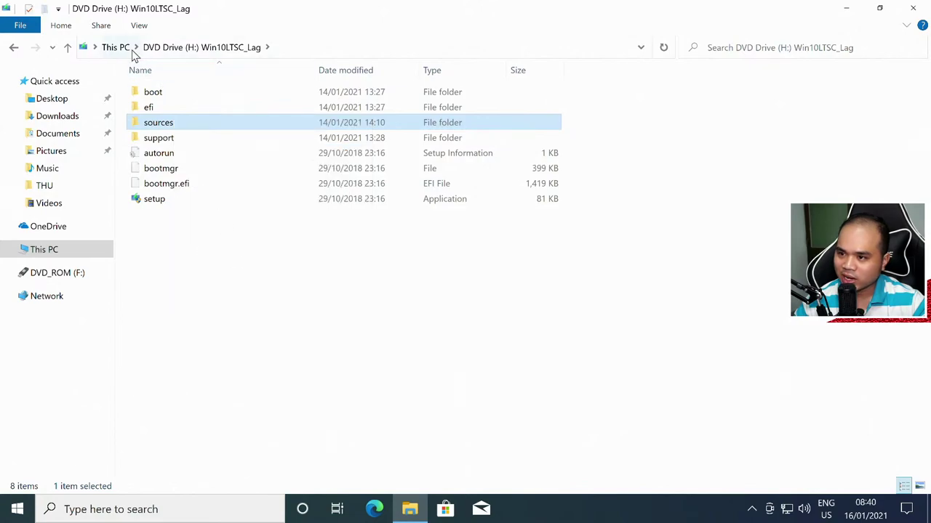
left_click(85, 254)
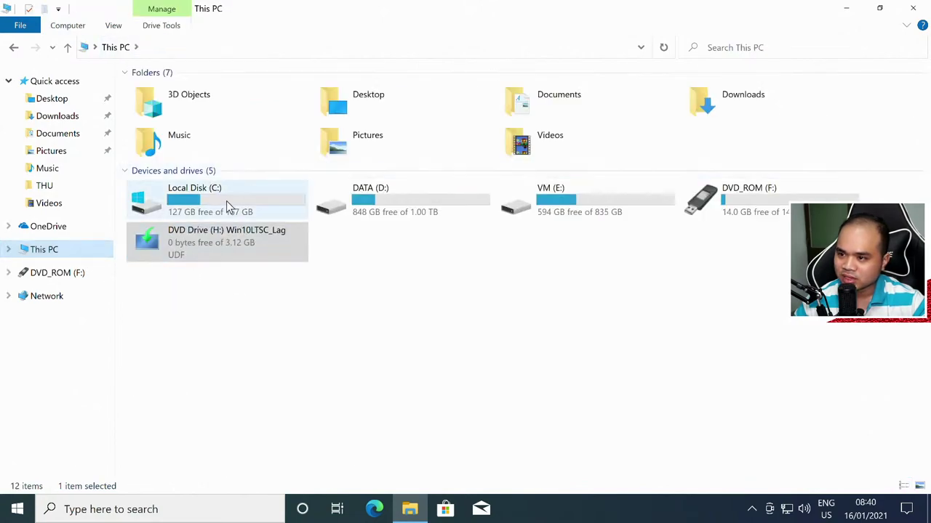
double_click(339, 200)
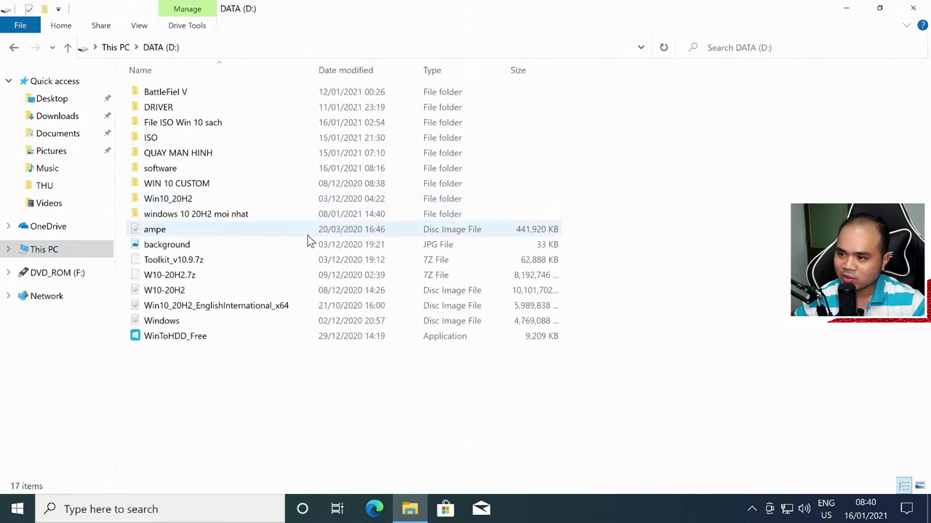
right_click(356, 381)
left_click(390, 284)
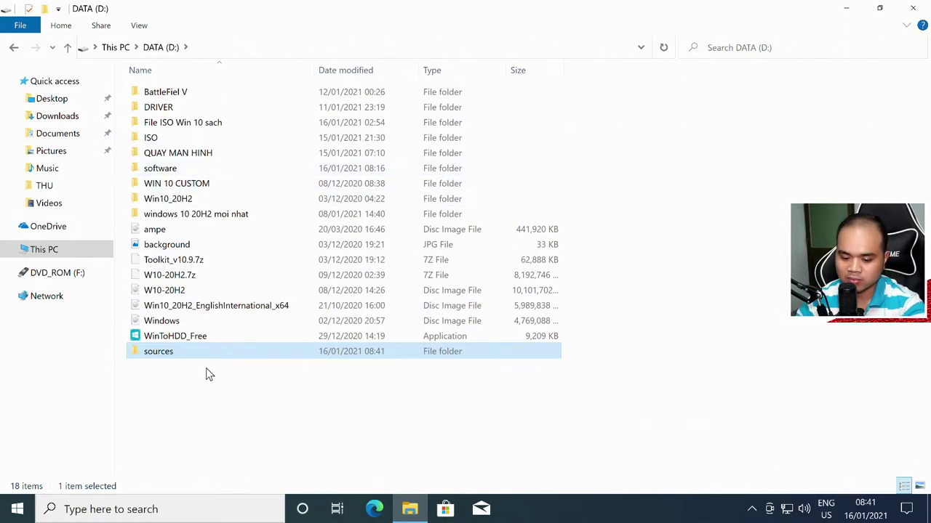
Rename the copied sources folder on DATA (D:) to lag and dismiss the ShadowMaker backup reminder.
key("F2")
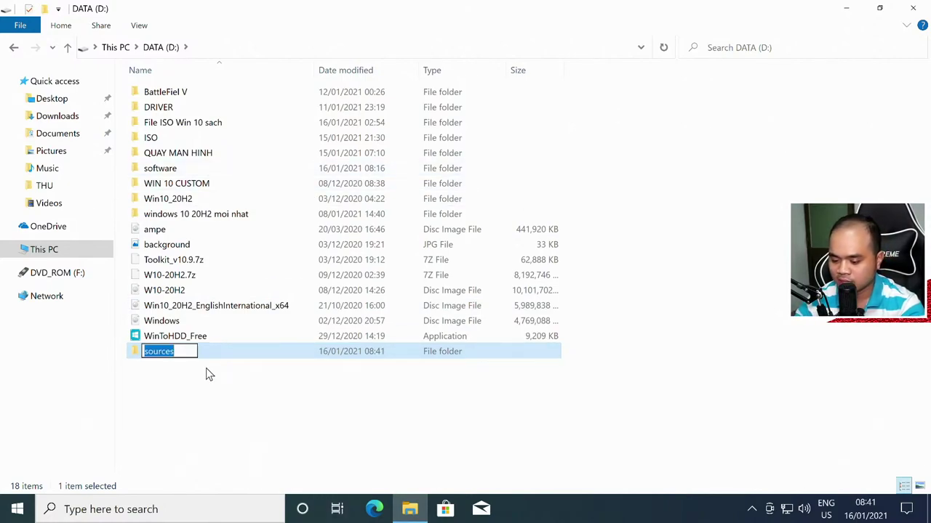
key("BackSpace")
type("lag")
key("Return")
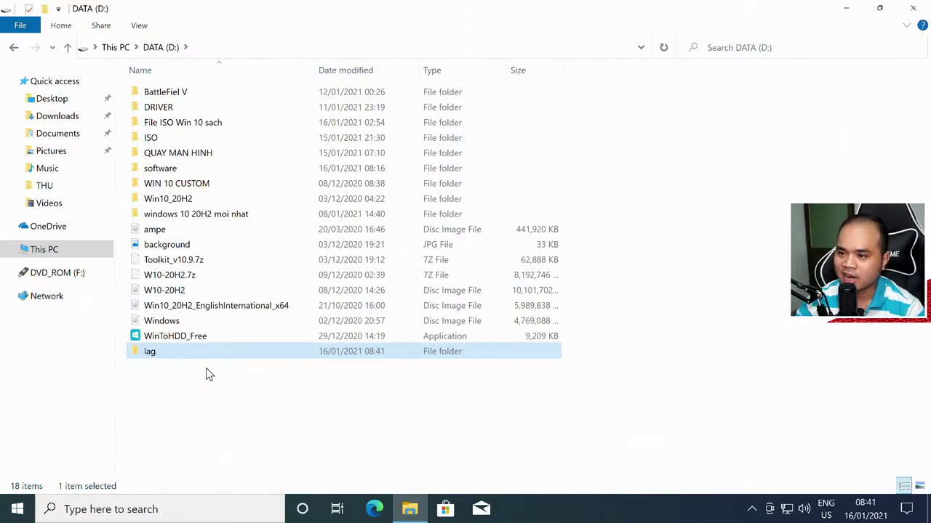
left_click(266, 400)
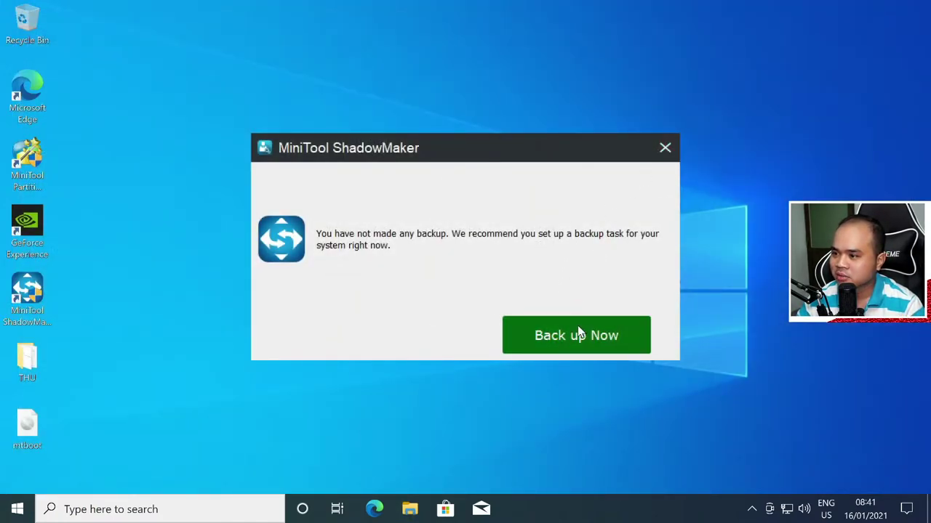
left_click(664, 150)
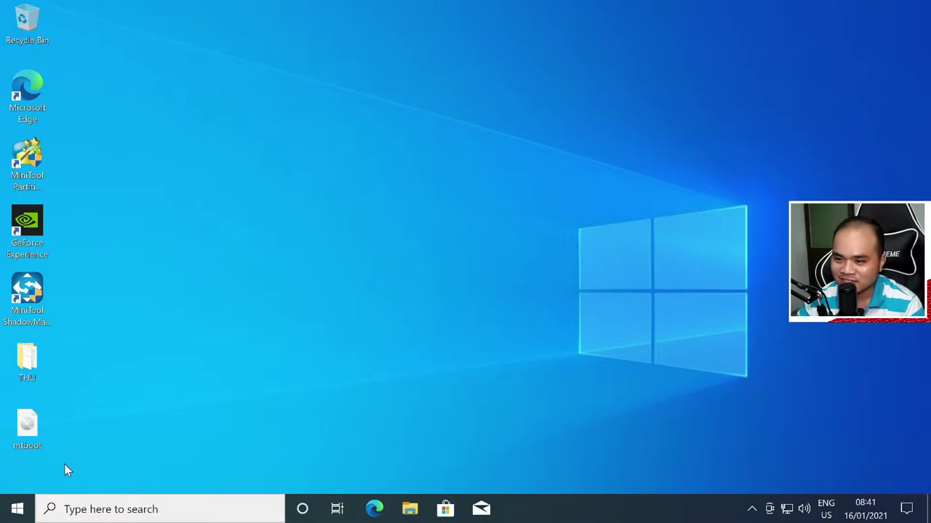
Restart the computer and boot from UEFI: SanDisk Cruzer Force 1.27, Partition 1.
right_click(17, 509)
mouse_move(134, 472)
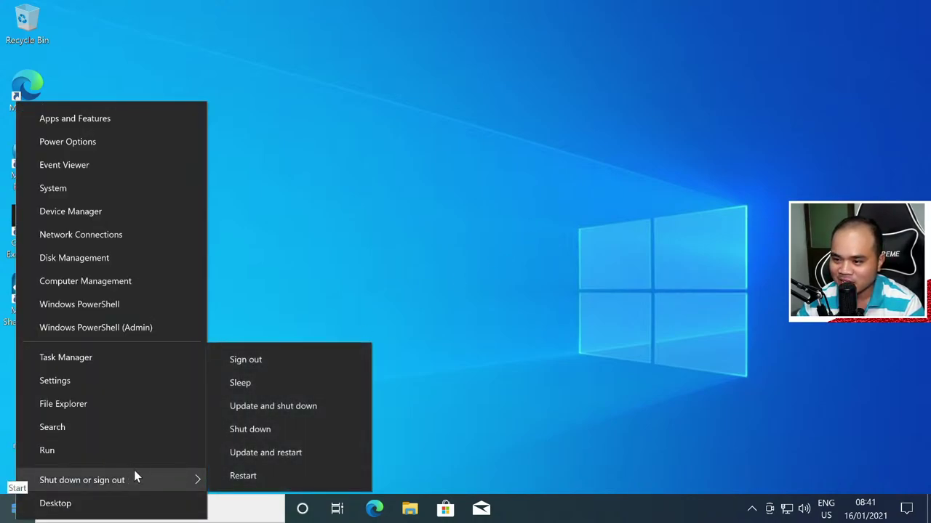
left_click(238, 473)
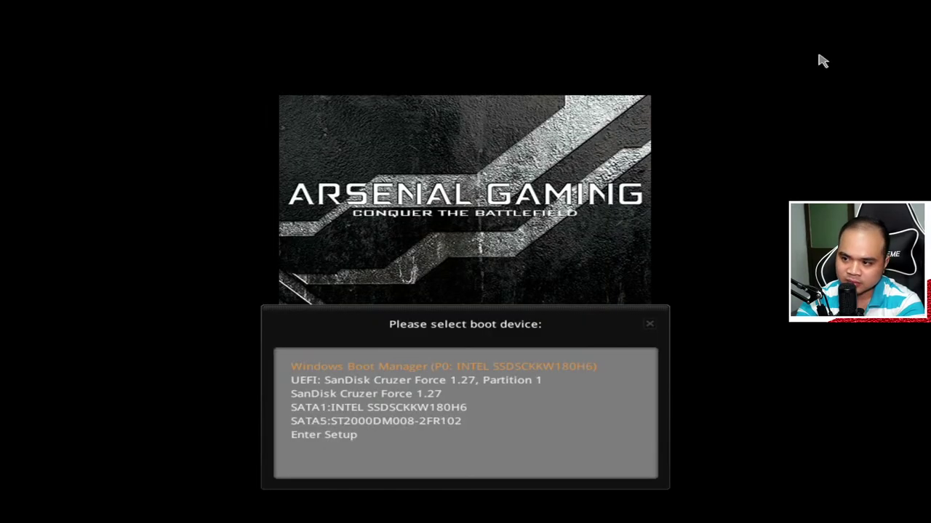
key("Down")
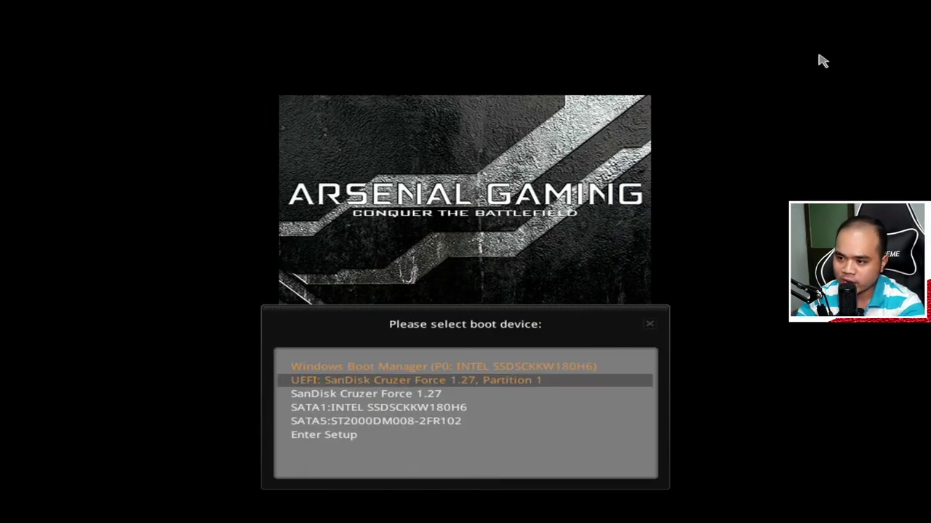
key("Return")
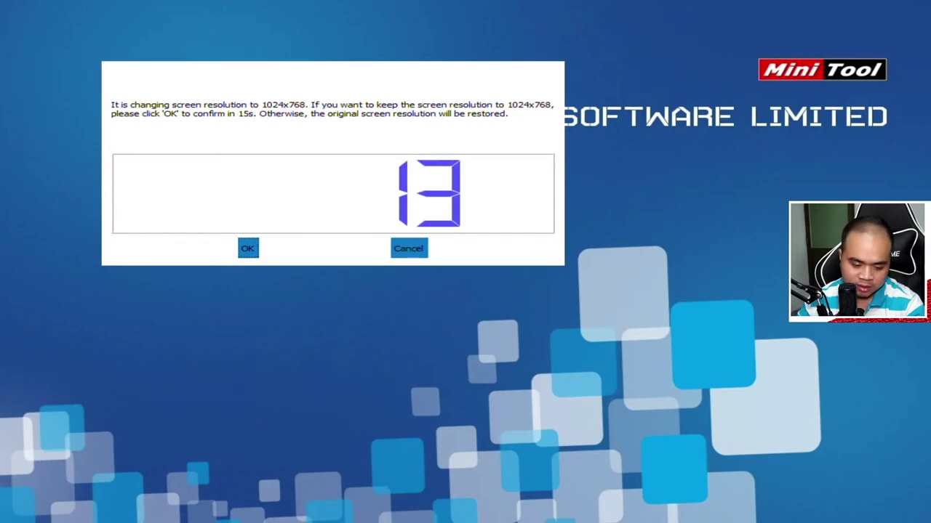
Keep the 1024x768 screen resolution, get past the ShadowMaker launch and open the Command Console from MiniTool PE Loader.
left_click(249, 250)
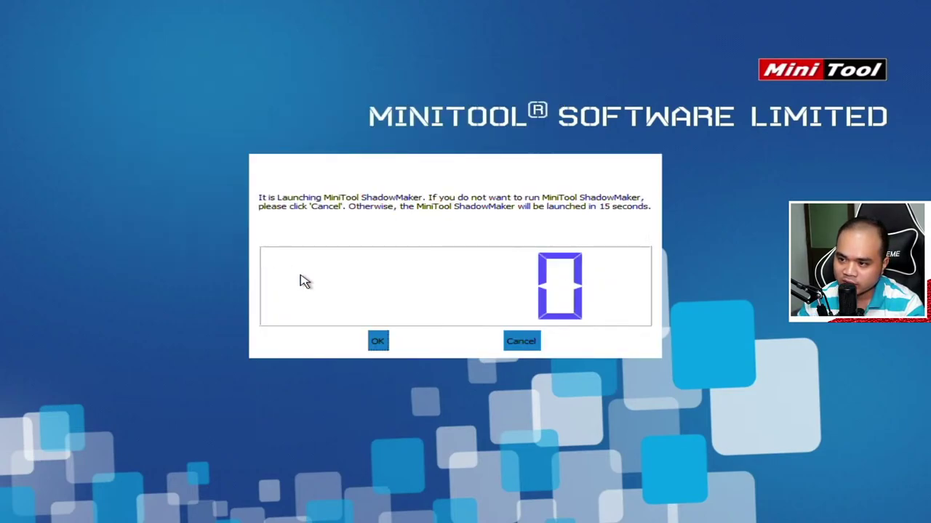
left_click(376, 339)
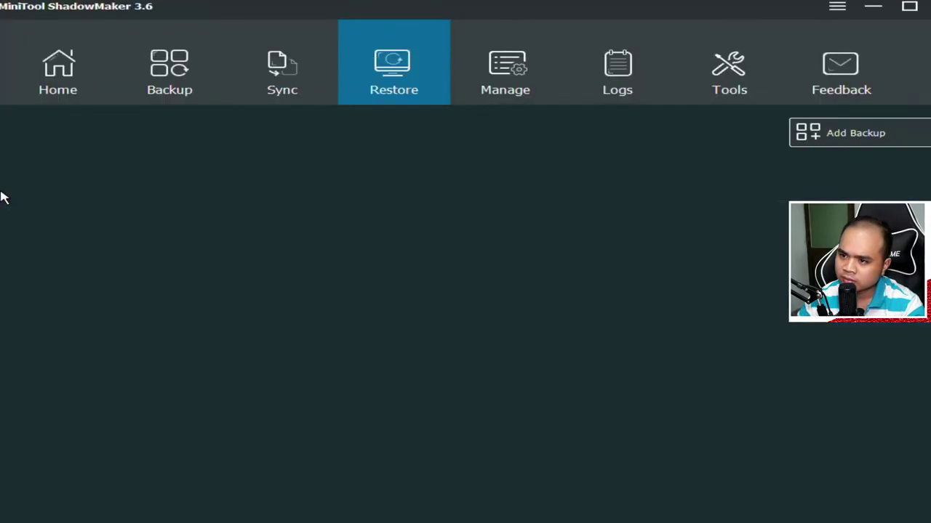
left_click(873, 6)
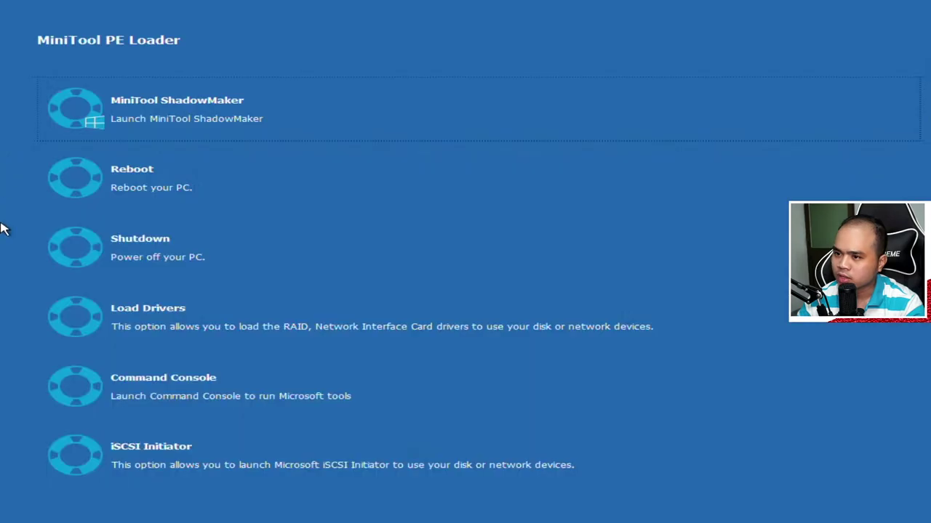
left_click(145, 395)
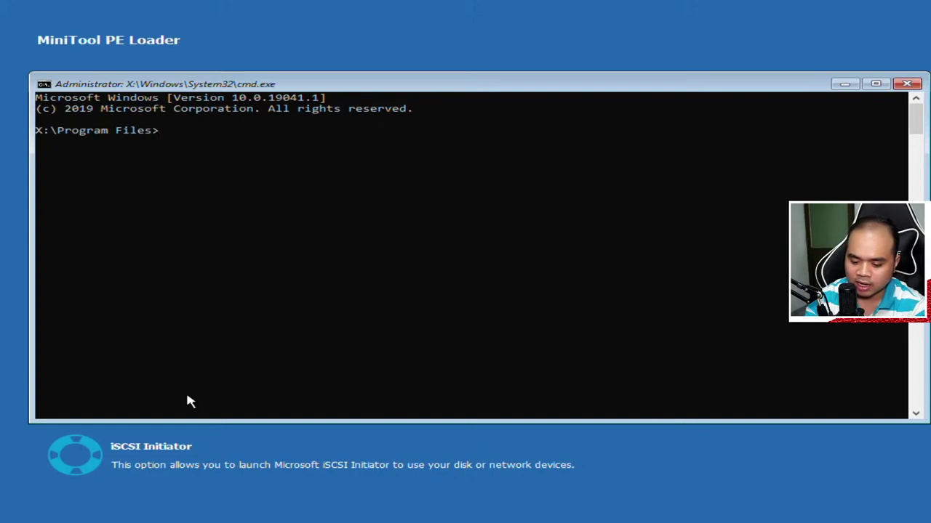
Change to the lag folder on drive D: in the console and run setup.
type("d:")
key("Return")
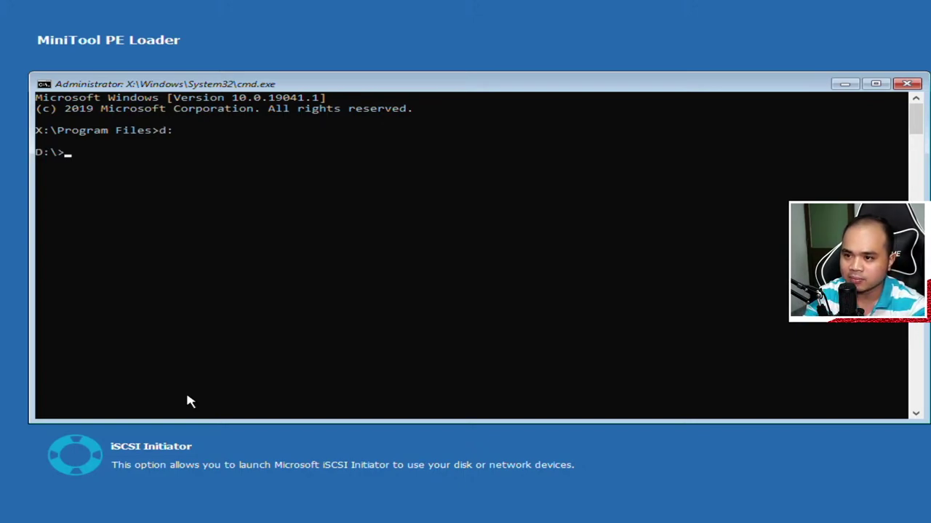
type("lag")
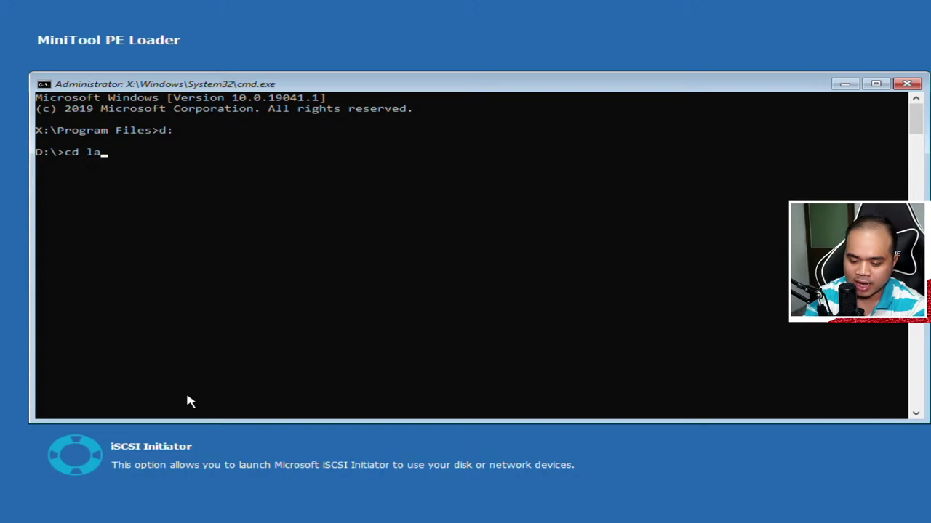
key("Return")
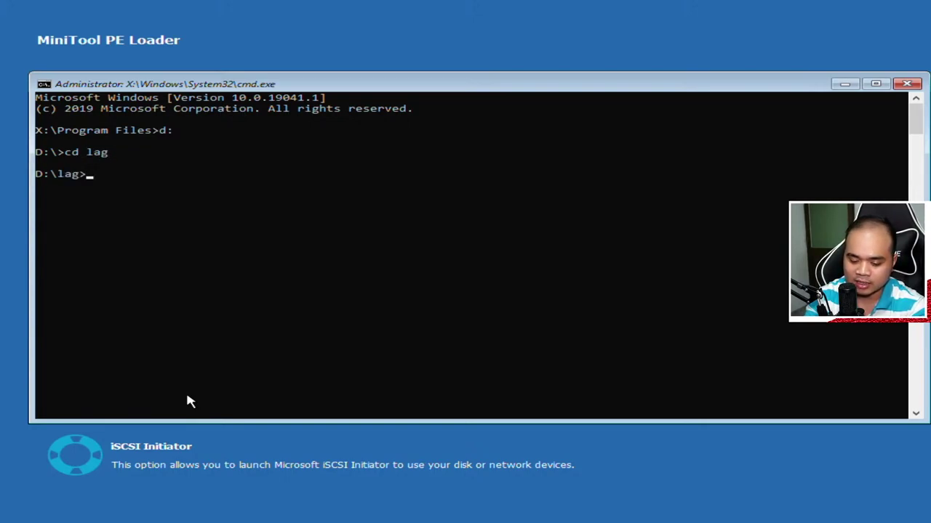
type("setup")
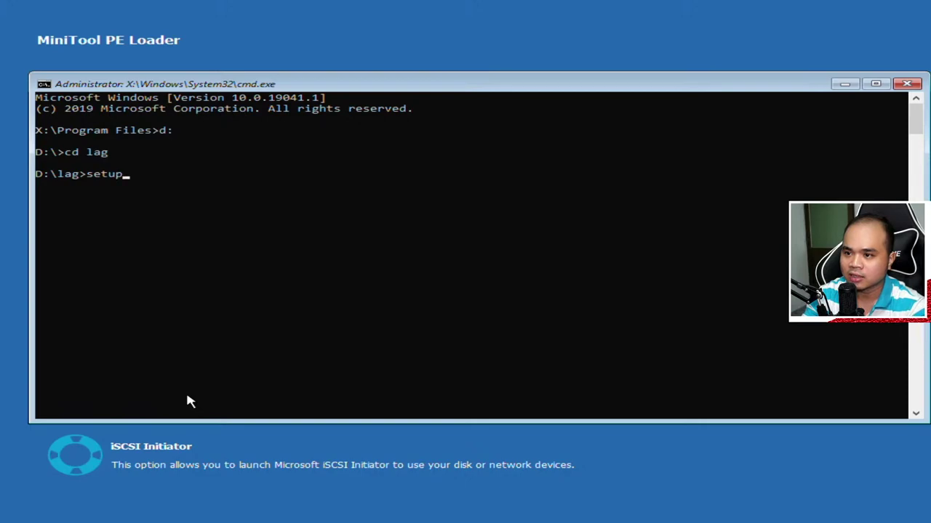
key("Return")
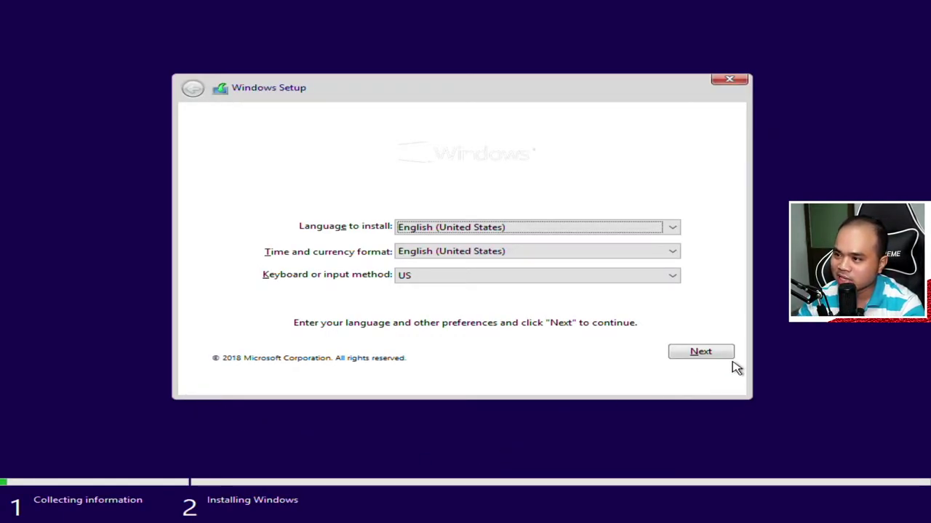
Advance Windows Setup to disk selection with English (United States), US keyboard, accepted license terms and a custom installation.
left_click(698, 358)
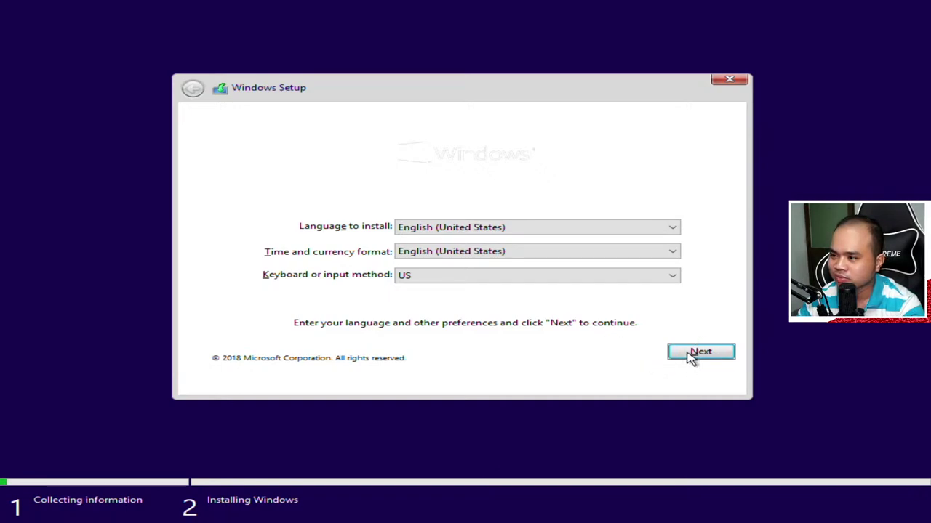
left_click(689, 356)
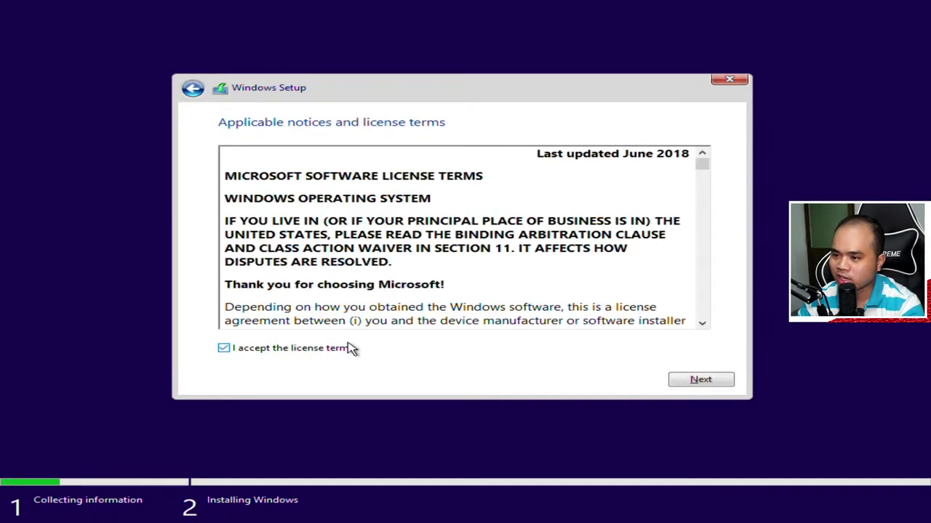
left_click(714, 381)
left_click(461, 269)
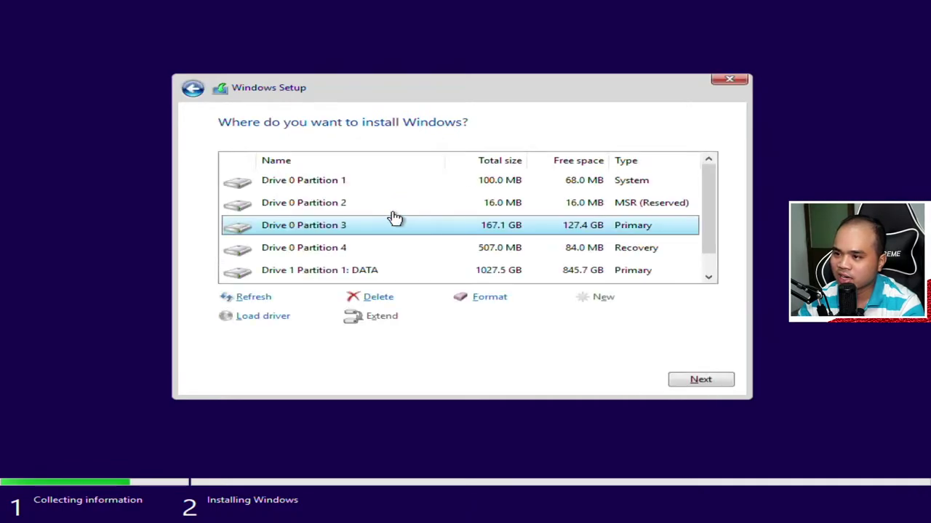
Delete the 100 MB System partition and the 16 MB MSR (Reserved) partition on Drive 0.
left_click(344, 181)
left_click(378, 298)
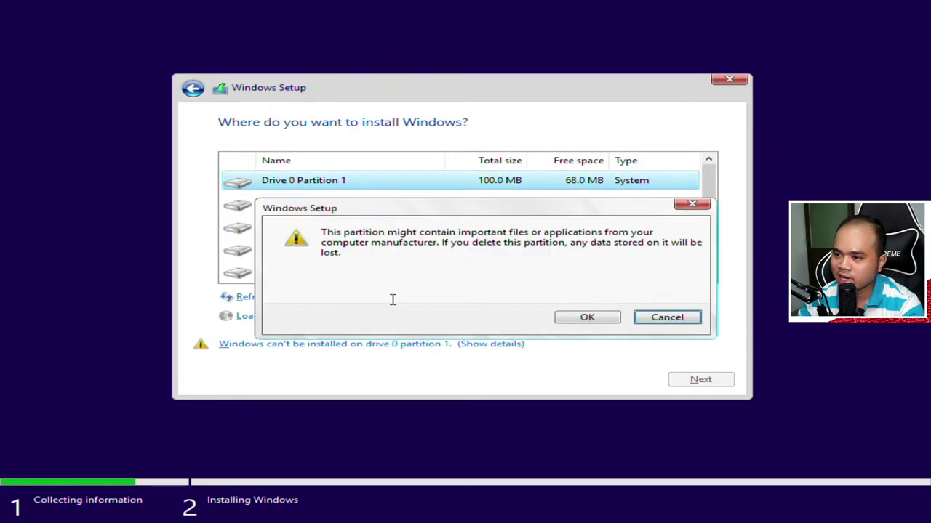
left_click(561, 324)
left_click(298, 203)
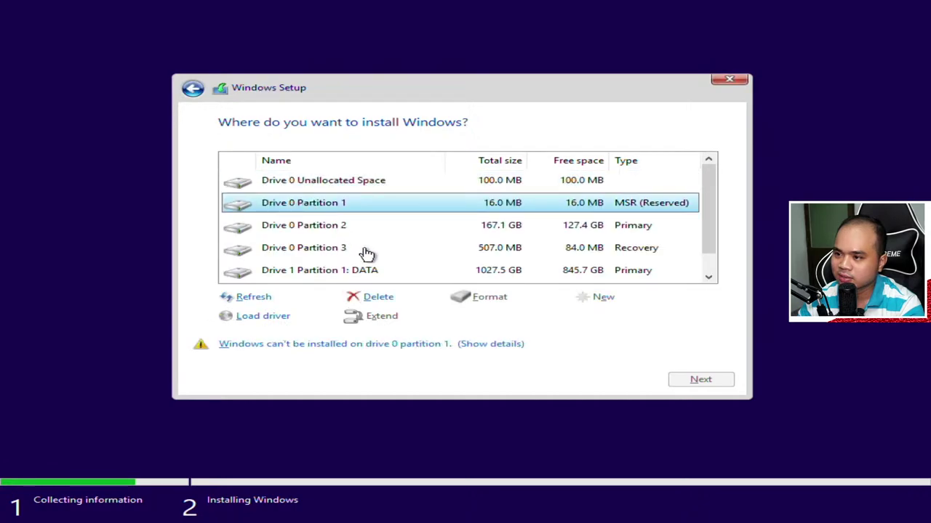
left_click(378, 298)
left_click(571, 320)
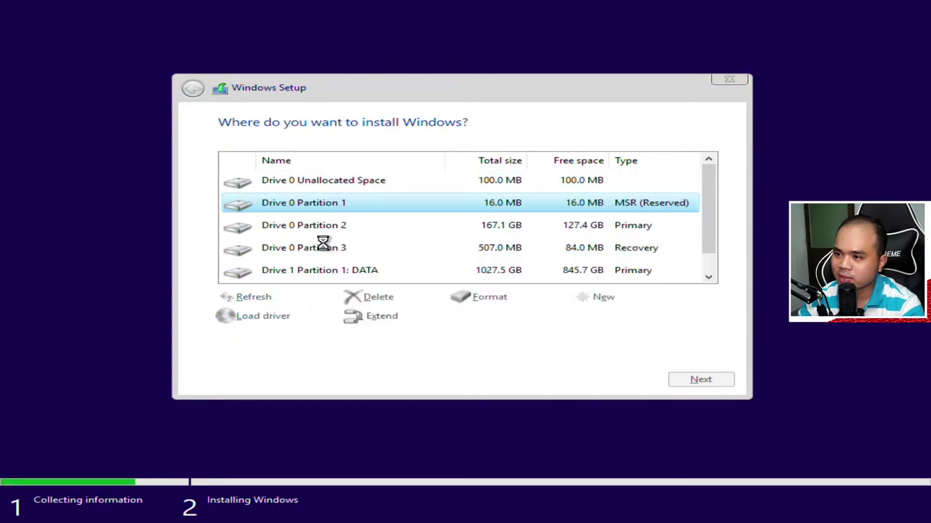
Delete the Primary and Recovery partitions on Drive 0 and start installing Windows on its unallocated space.
left_click(324, 209)
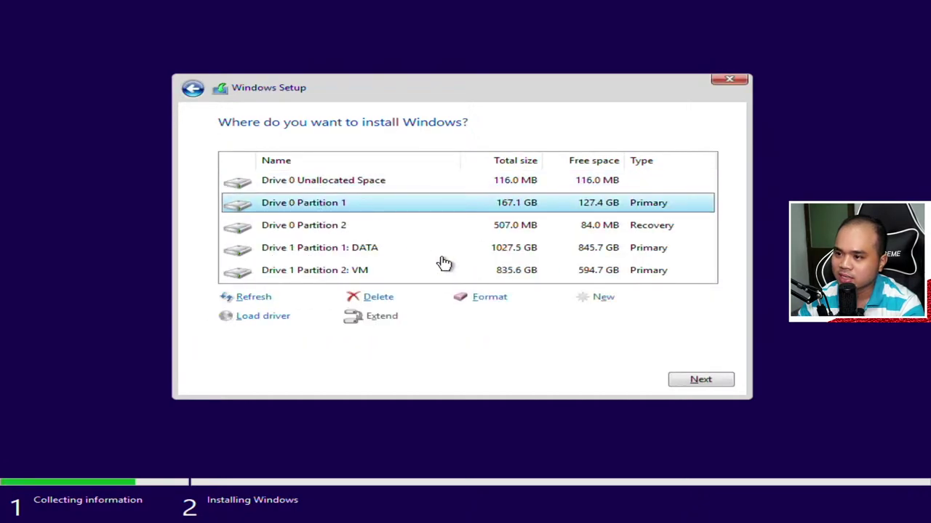
left_click(391, 299)
left_click(571, 318)
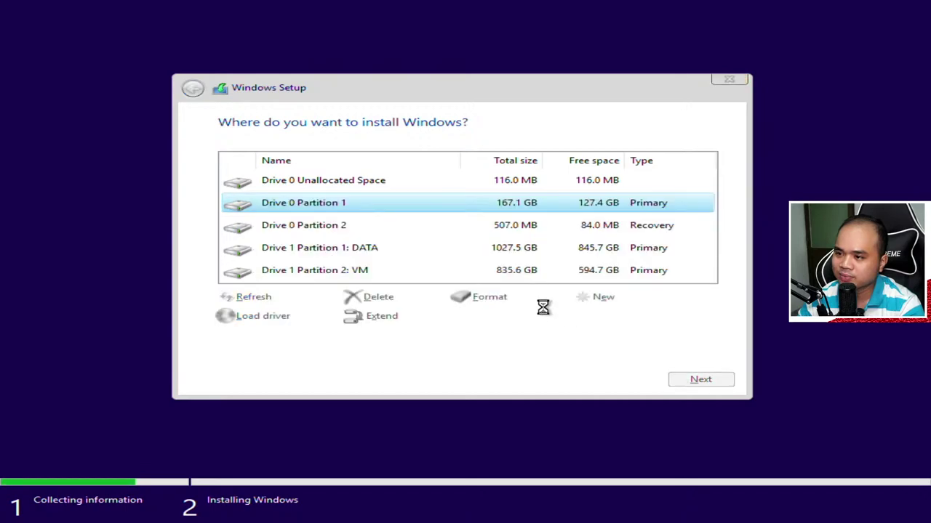
left_click(352, 208)
left_click(390, 299)
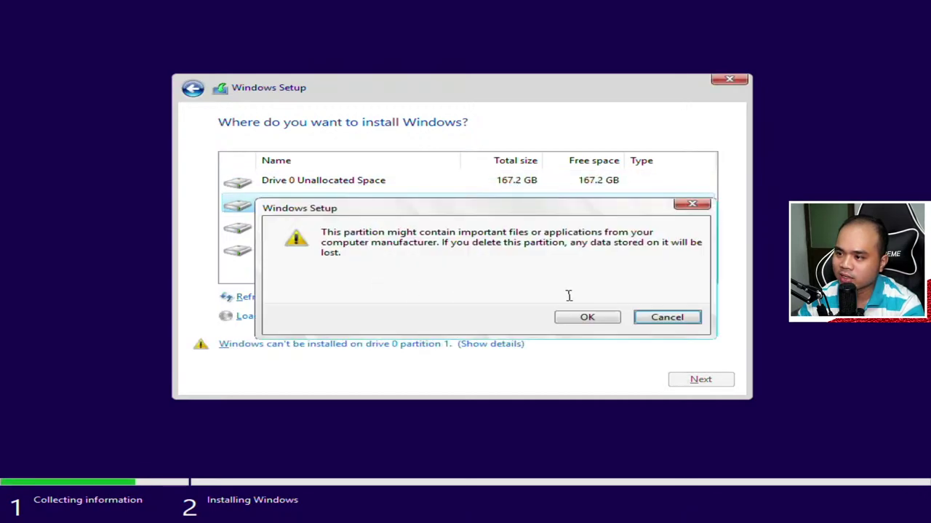
left_click(579, 317)
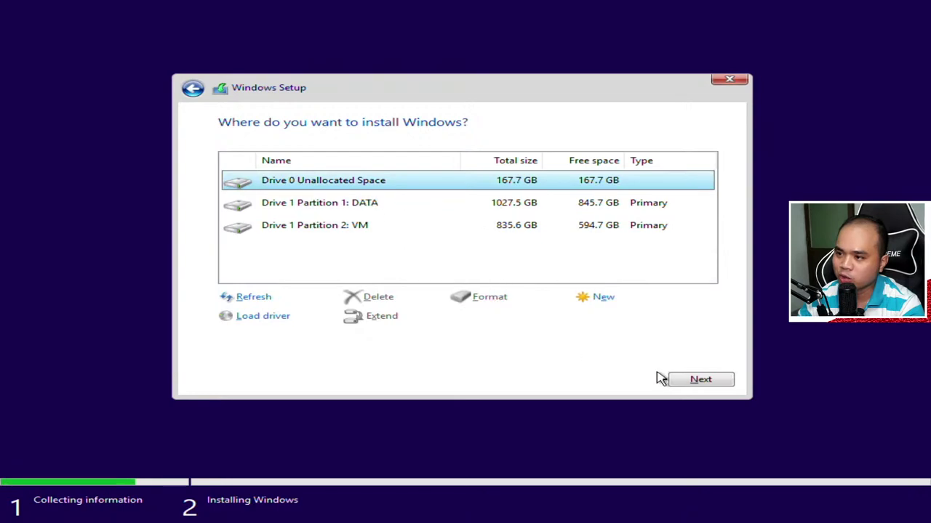
left_click(687, 383)
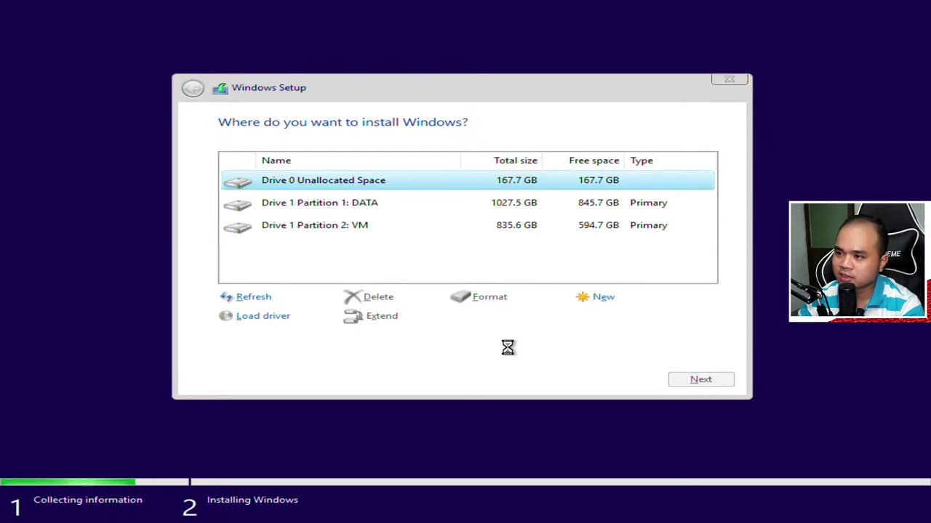
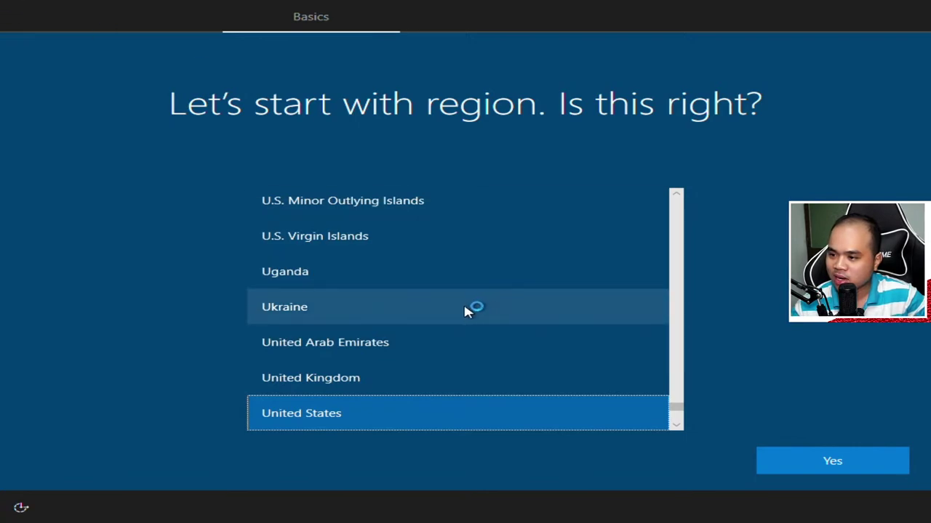
Set the region to Vietnam with the US keyboard layout and skip adding a second layout.
scroll(436, 320, "down", 3)
scroll(299, 378, "down", 2)
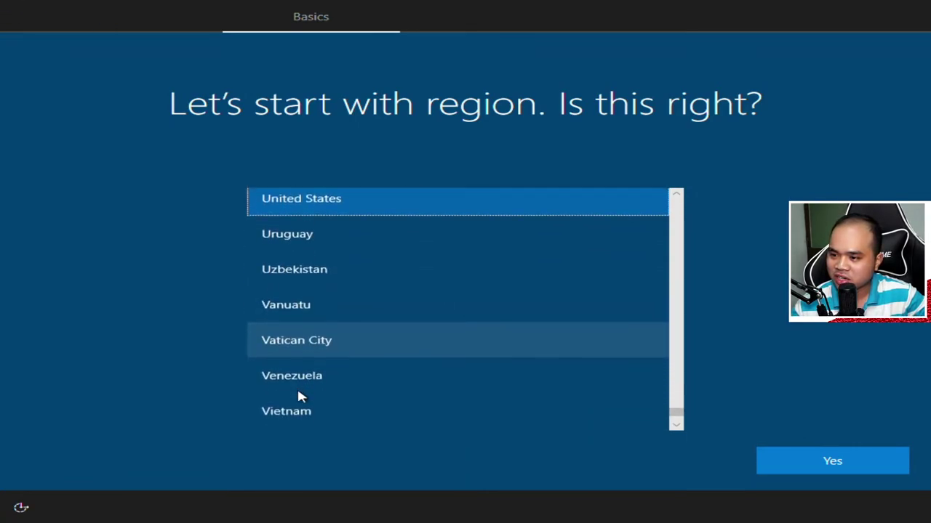
left_click(312, 410)
left_click(773, 464)
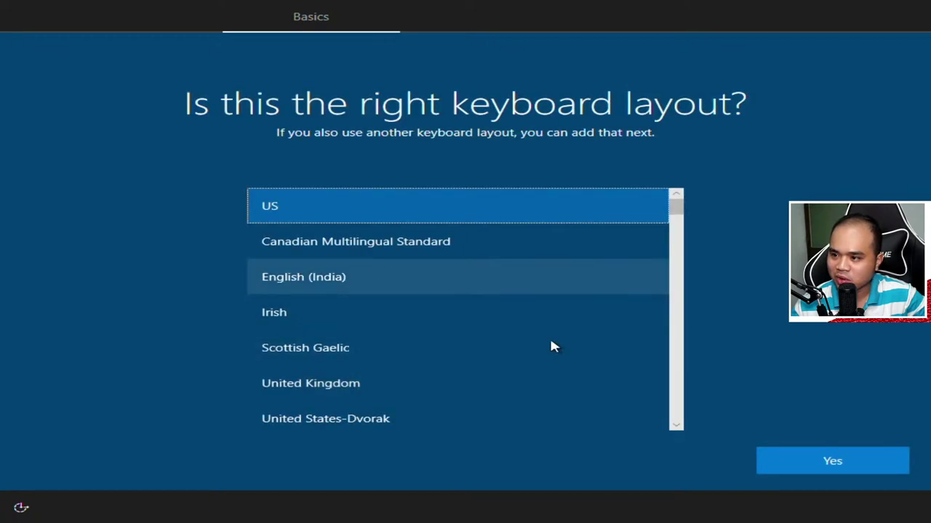
left_click(835, 461)
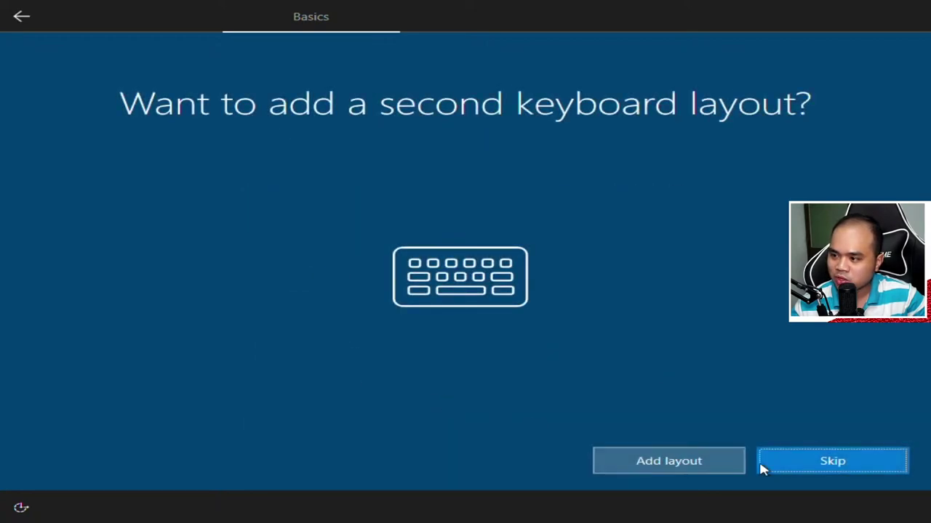
left_click(814, 467)
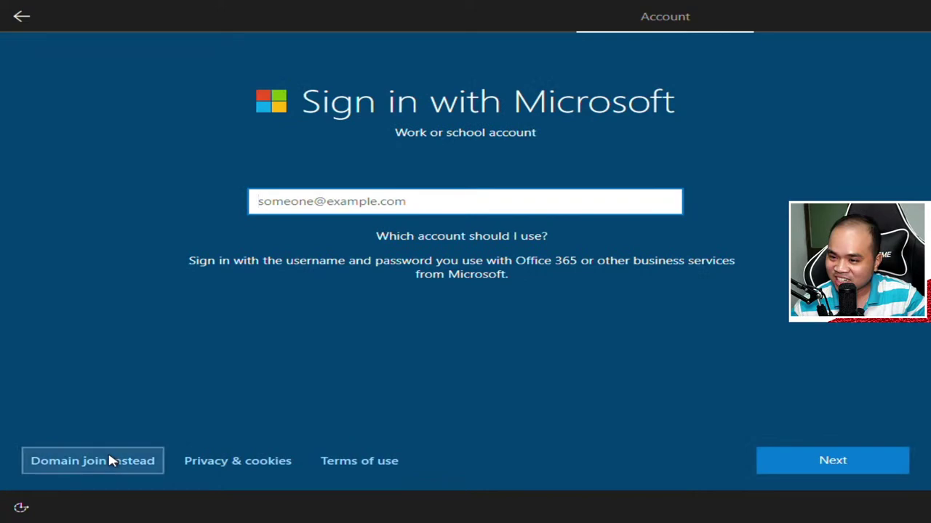
Choose domain join instead of a Microsoft account and create the local user MSI with a blank password.
left_click(141, 459)
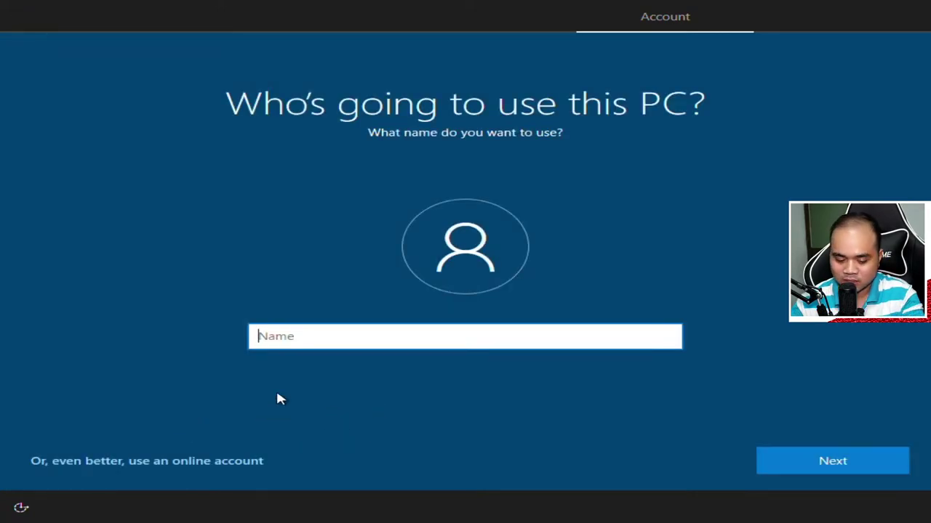
type("MSI")
key("Return")
key("Return")
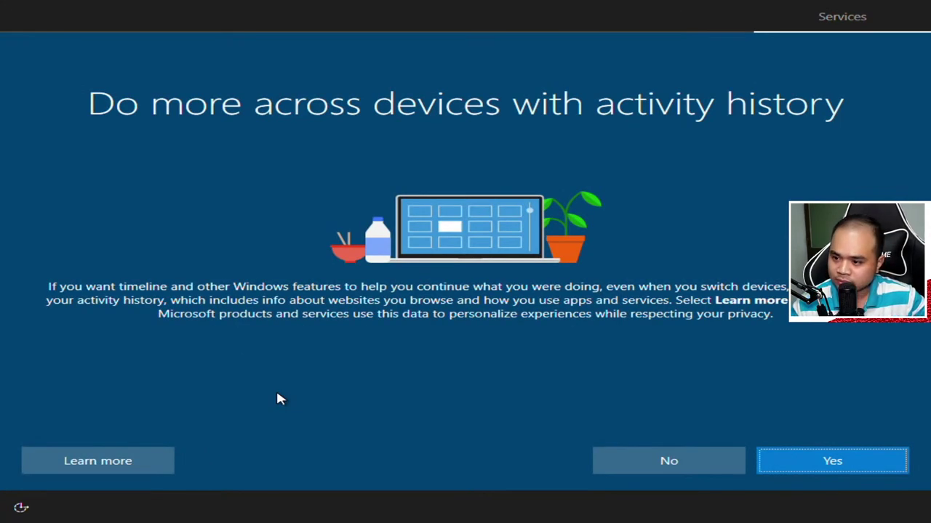
Decline activity history and accept the device privacy settings with every optional toggle switched off, including location and diagnostic data.
left_click(671, 466)
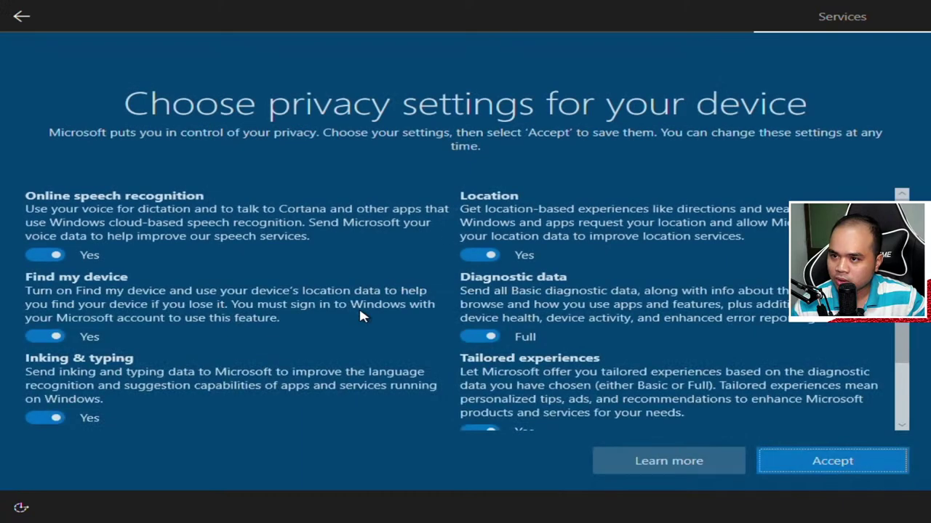
left_click(45, 254)
left_click(45, 349)
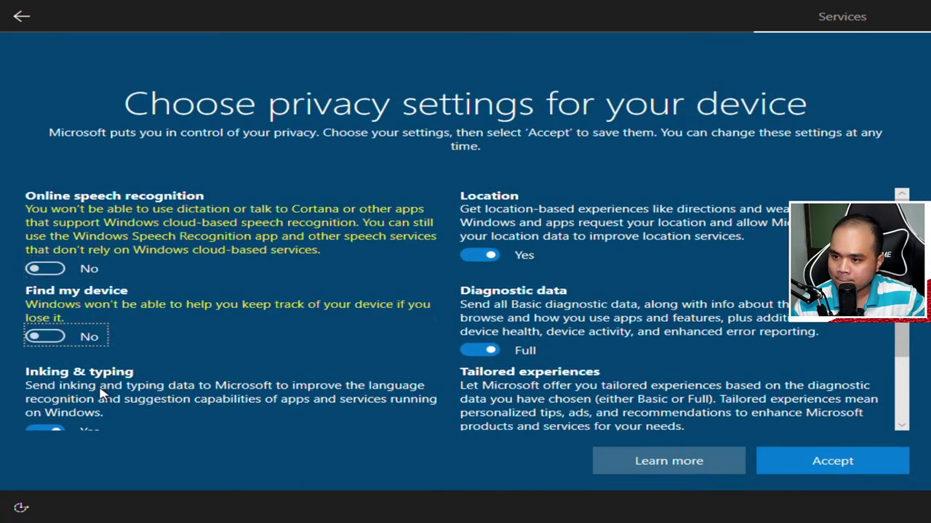
left_click(45, 422)
scroll(144, 378, "down", 1)
left_click(46, 414)
left_click(527, 349)
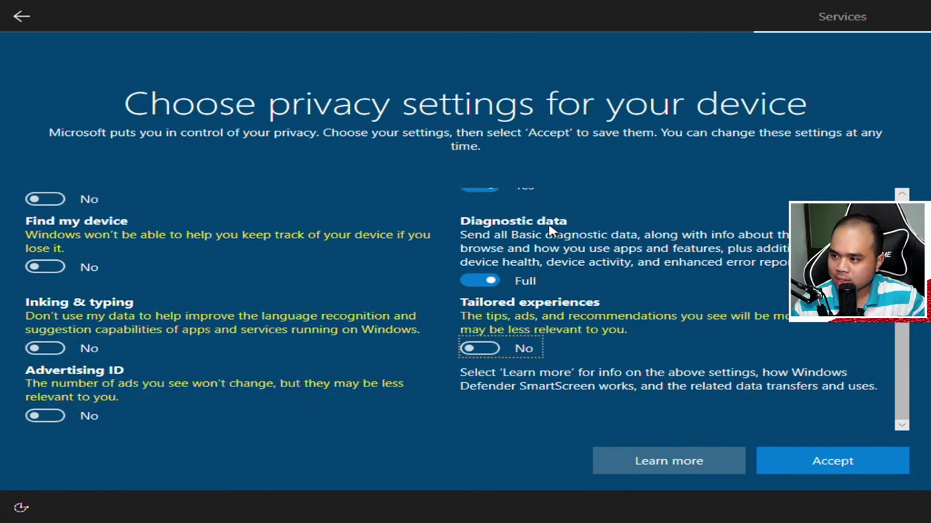
scroll(538, 253, "up", 1)
left_click(539, 252)
left_click(532, 346)
left_click(764, 459)
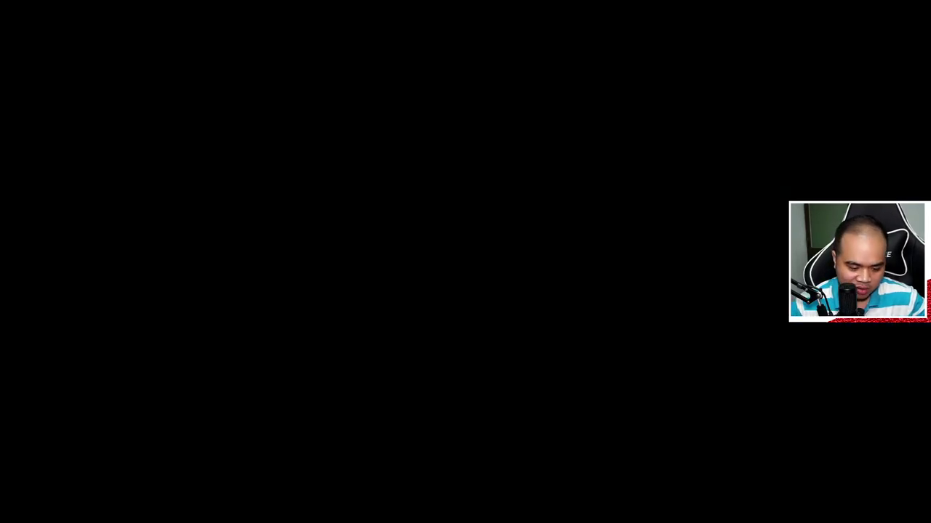
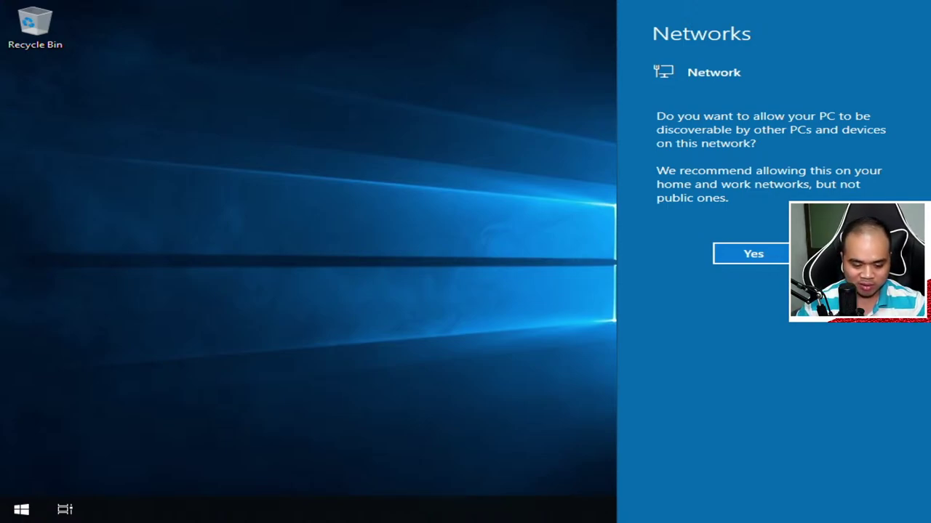
Allow the PC to be discoverable by other devices on the network and return to the clear desktop.
left_click(727, 258)
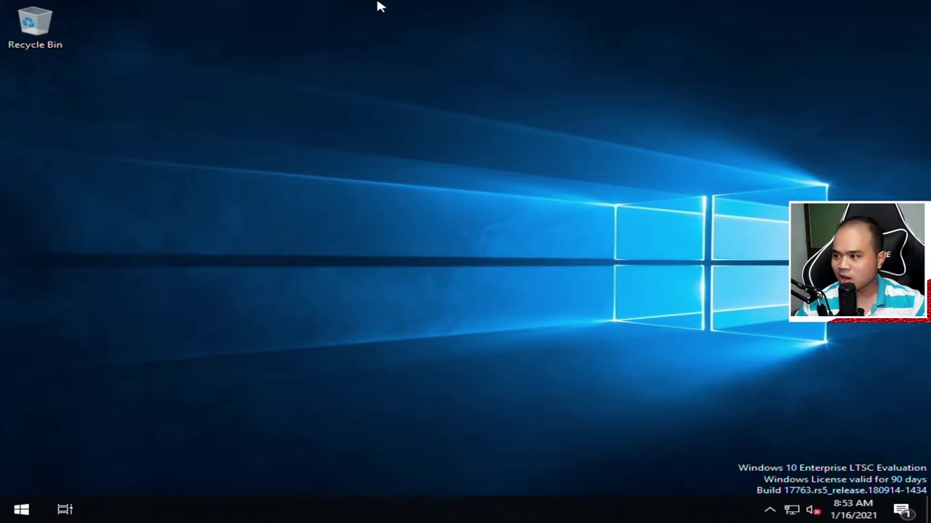
left_click(22, 510)
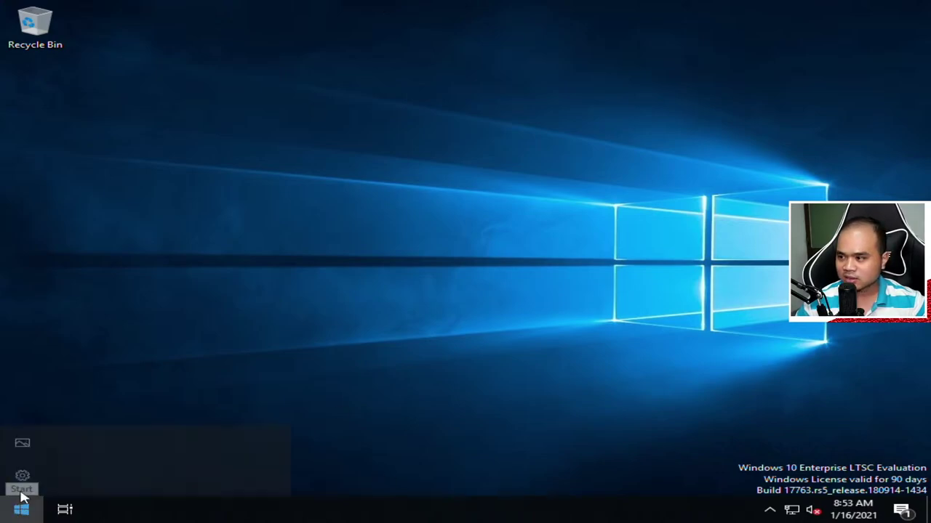
left_click(518, 263)
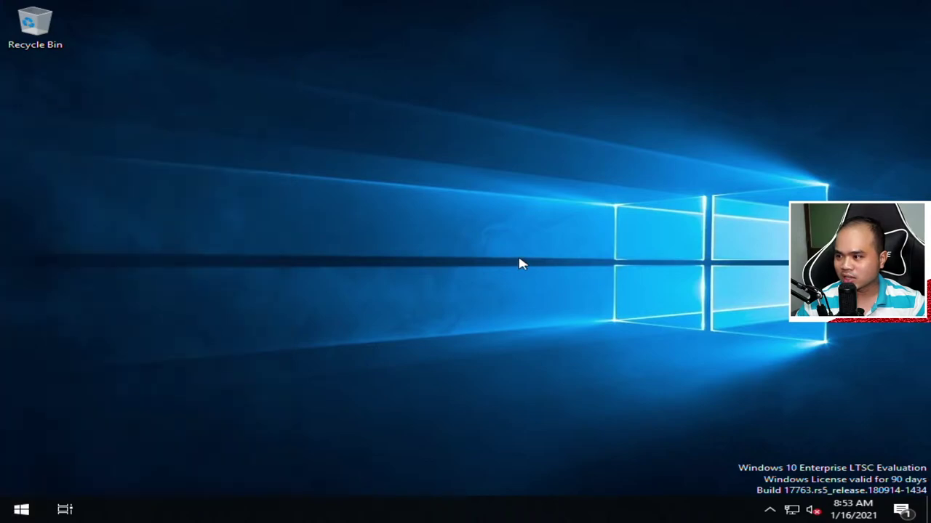
Set the display scale for text, apps and other items to 125% and close the display settings.
right_click(519, 258)
left_click(364, 273)
right_click(363, 274)
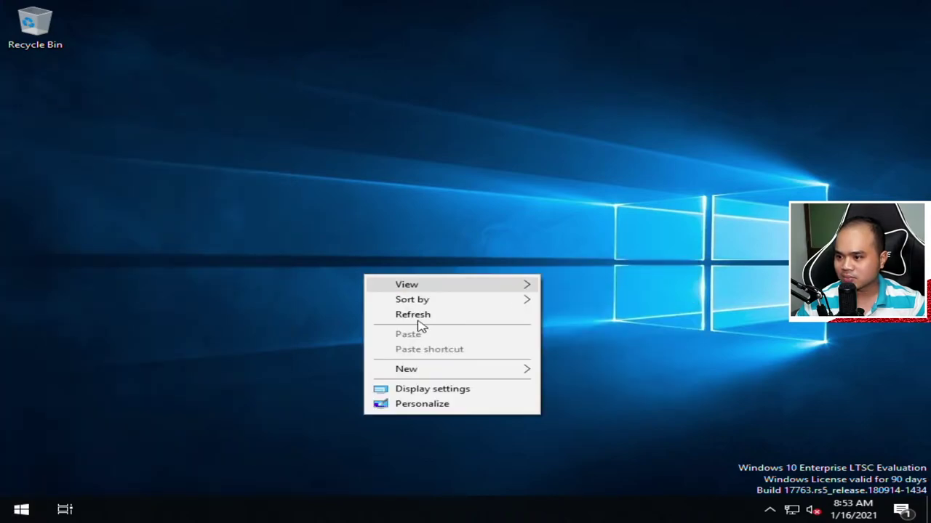
left_click(415, 391)
scroll(381, 280, "down", 5)
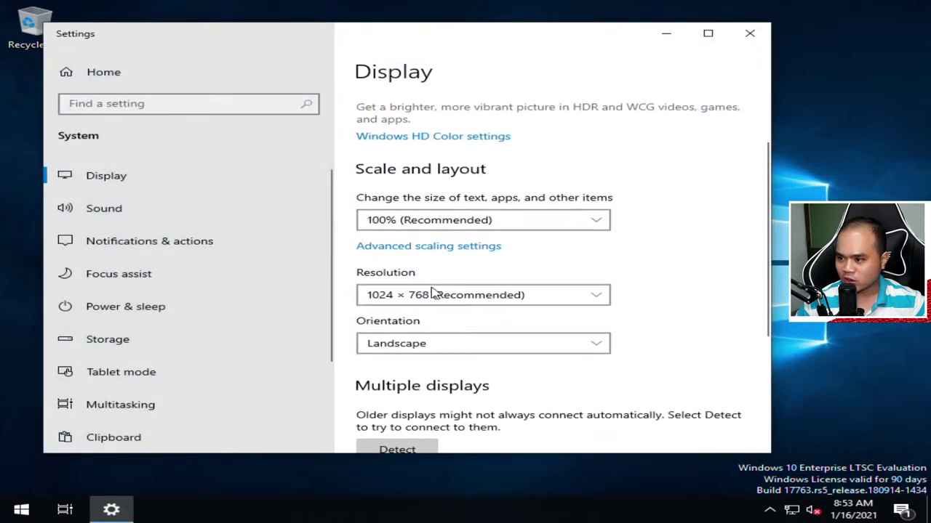
left_click(437, 154)
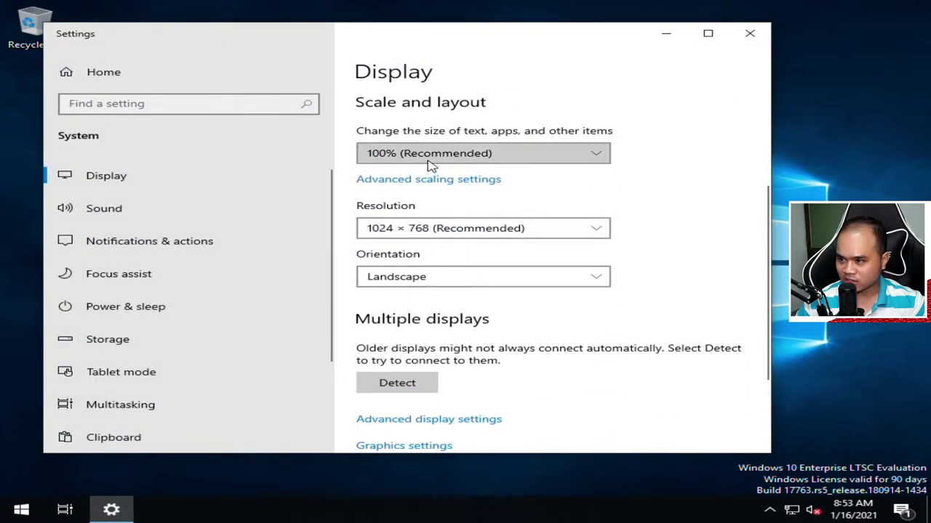
left_click(388, 180)
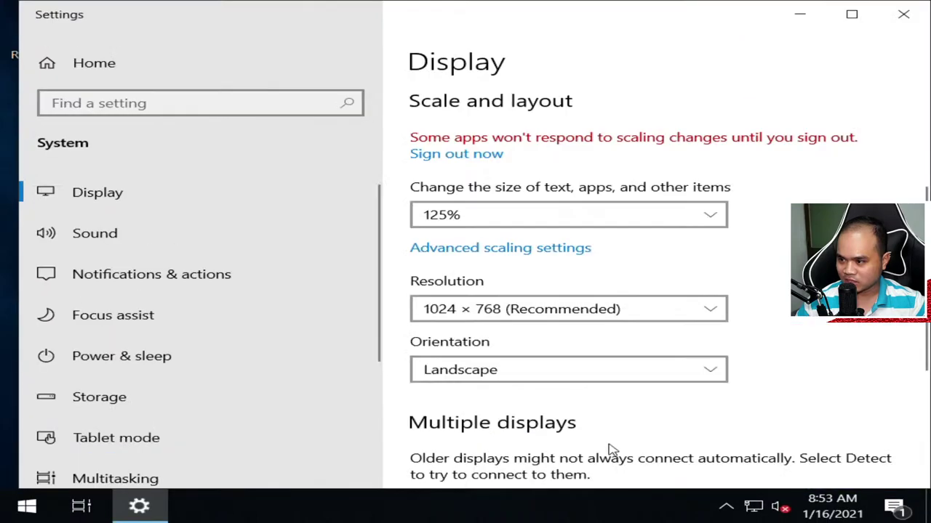
left_click(903, 14)
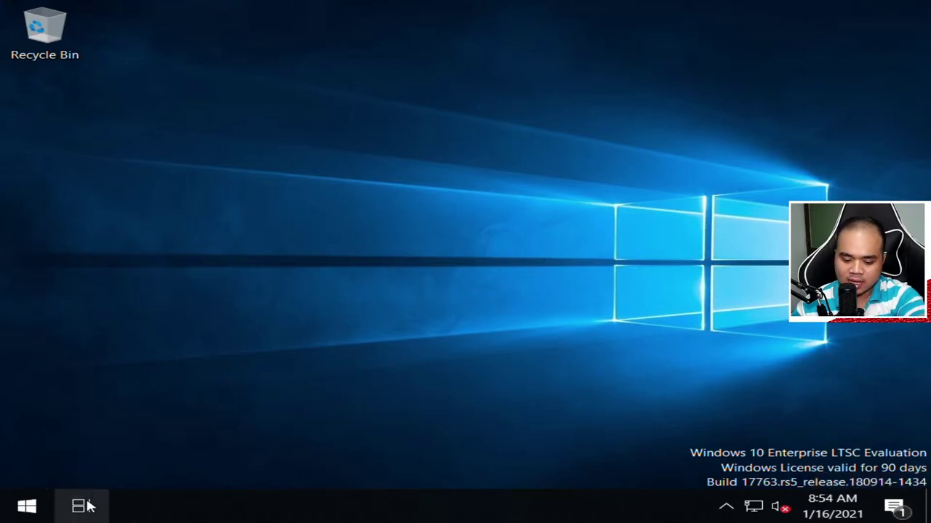
Run the ChromeSetup installer from the software folder on DATA (D:) and allow it to make changes to the device.
key("super+e")
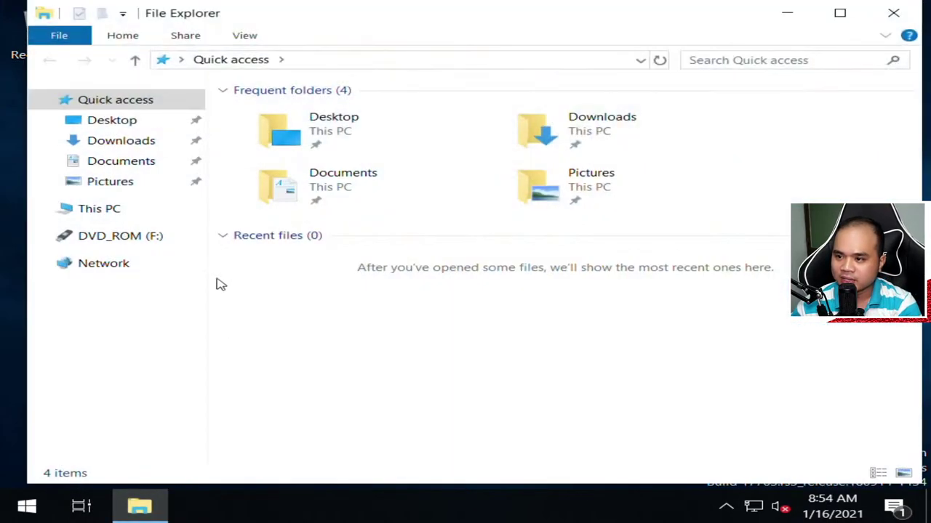
left_click(90, 211)
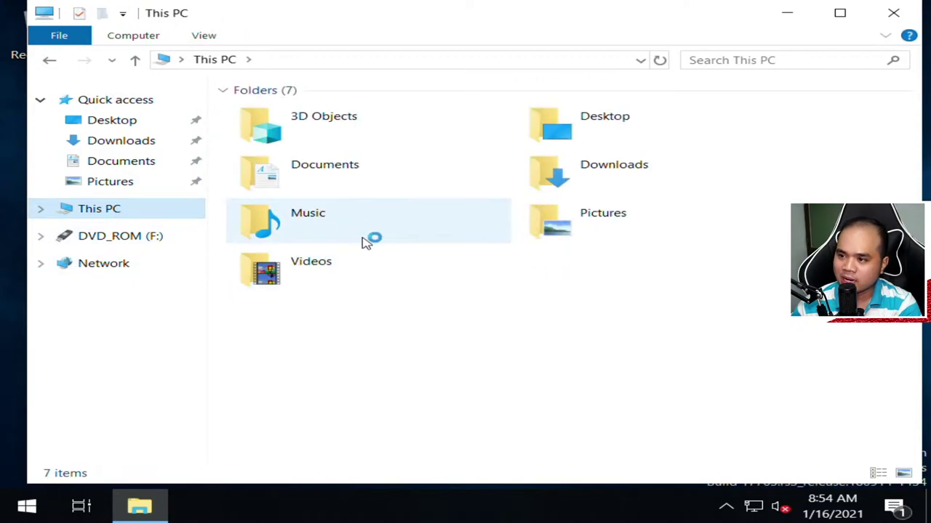
left_click(40, 210)
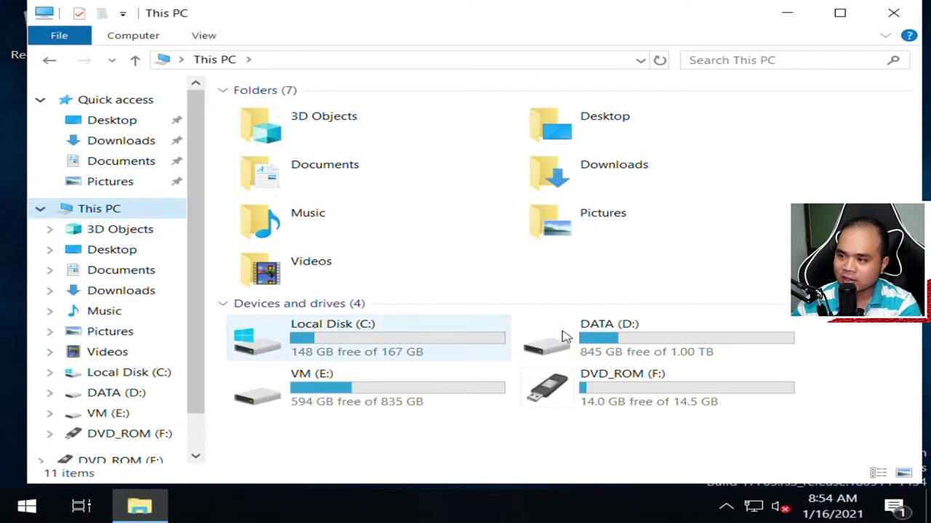
double_click(608, 354)
double_click(305, 229)
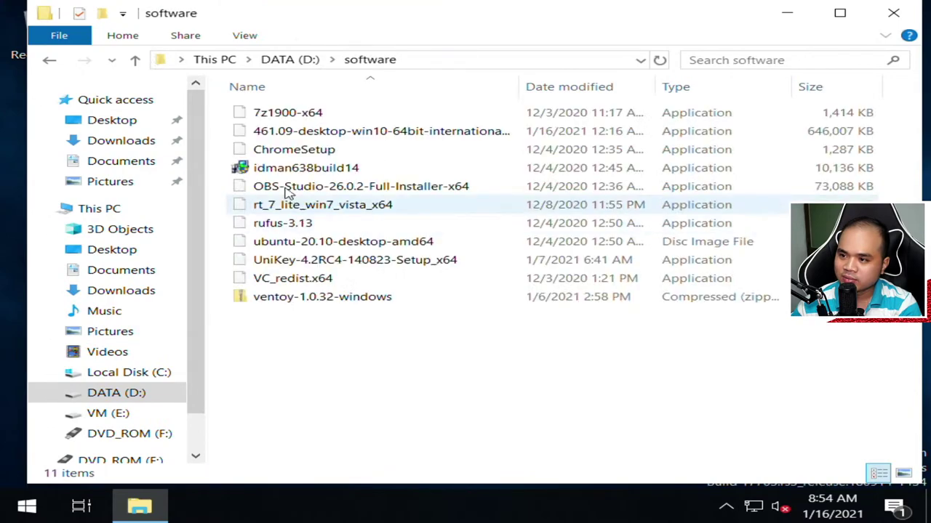
double_click(284, 149)
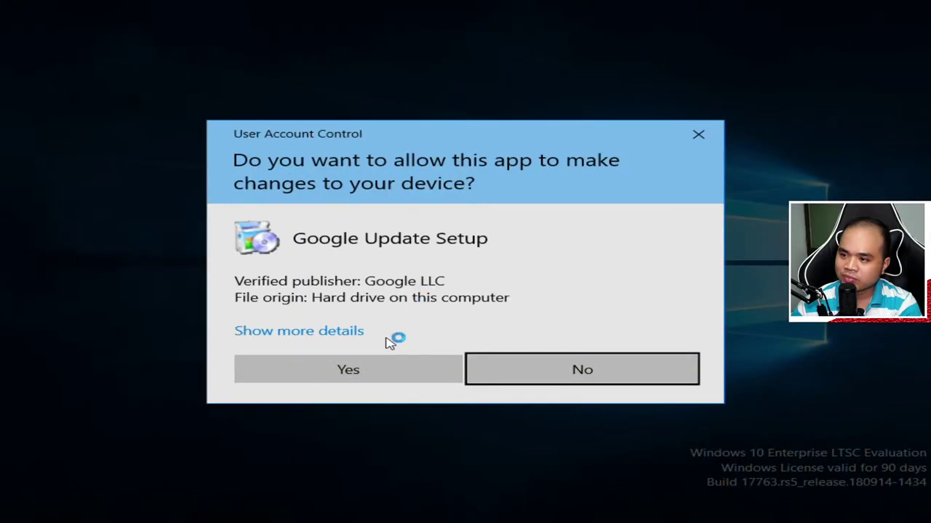
left_click(374, 363)
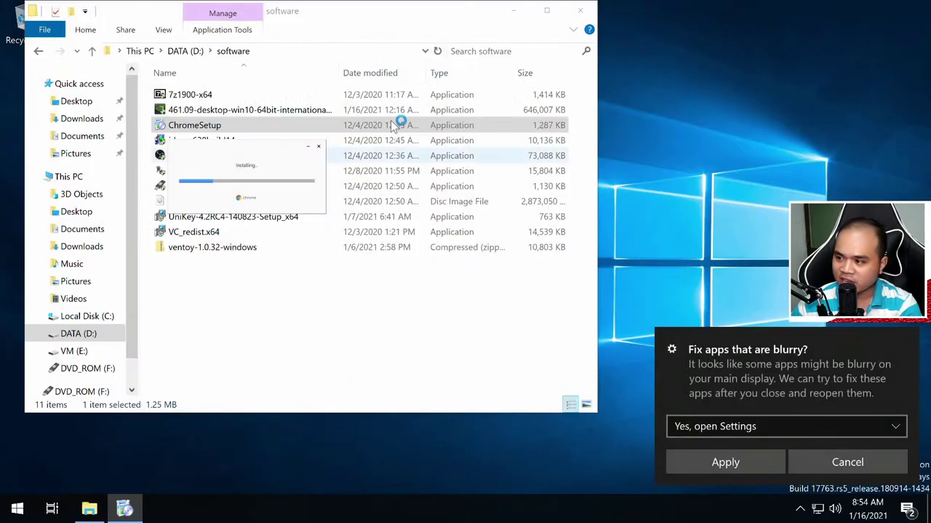
Let Windows try to fix blurry apps, and close the Chrome welcome, scaling settings and software folder windows.
left_click(707, 468)
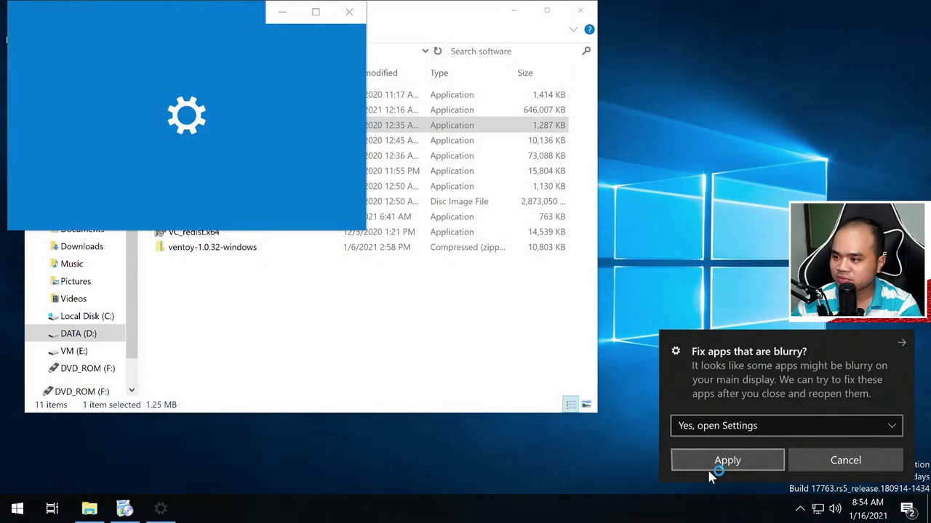
left_click(40, 219)
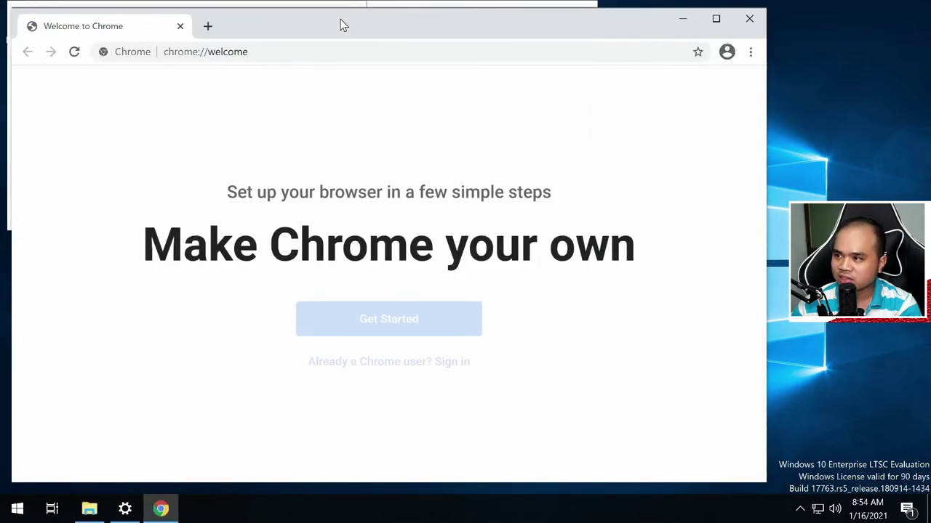
left_click(748, 18)
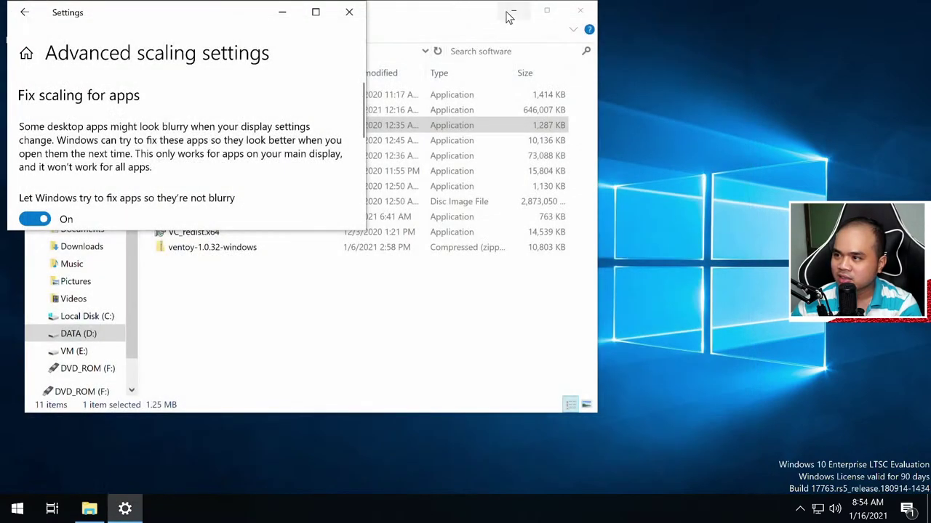
left_click(348, 13)
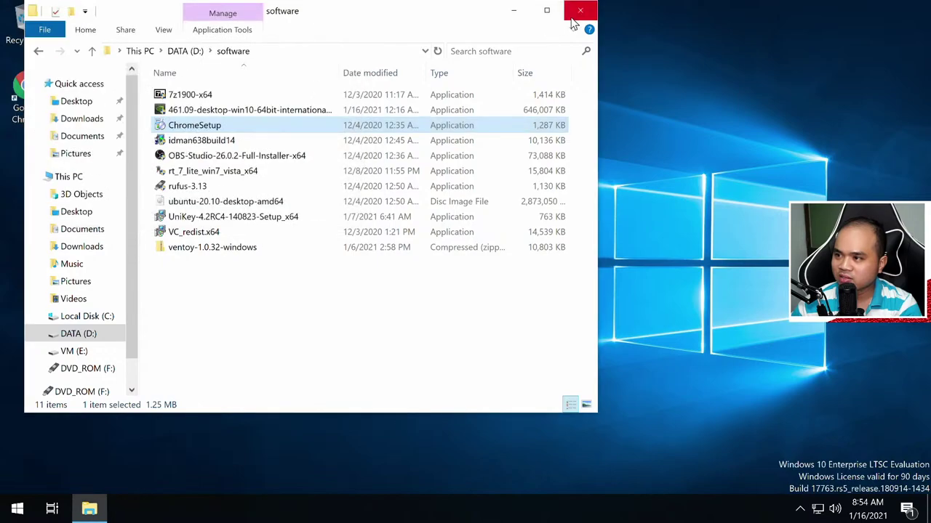
left_click(580, 10)
Try display scales of 350% and 250%, restore the 300% scale, and close the display settings.
right_click(444, 173)
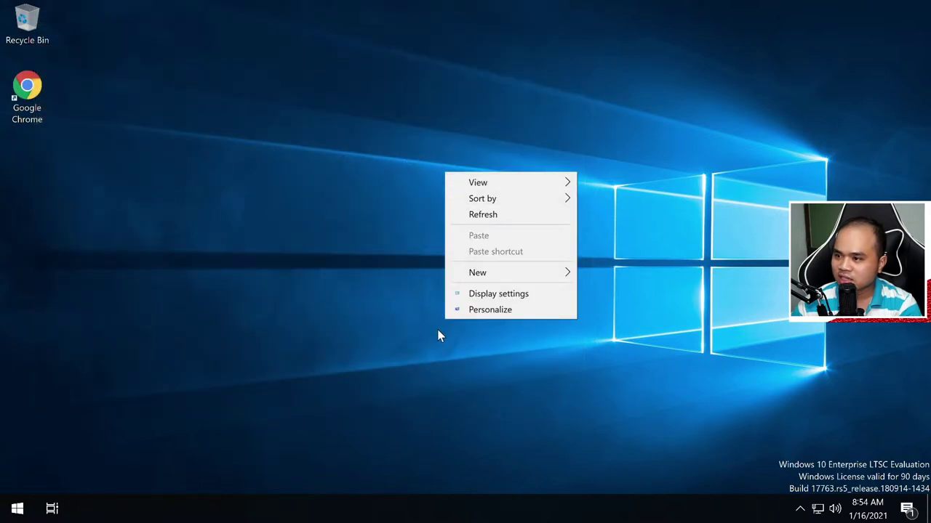
left_click(486, 293)
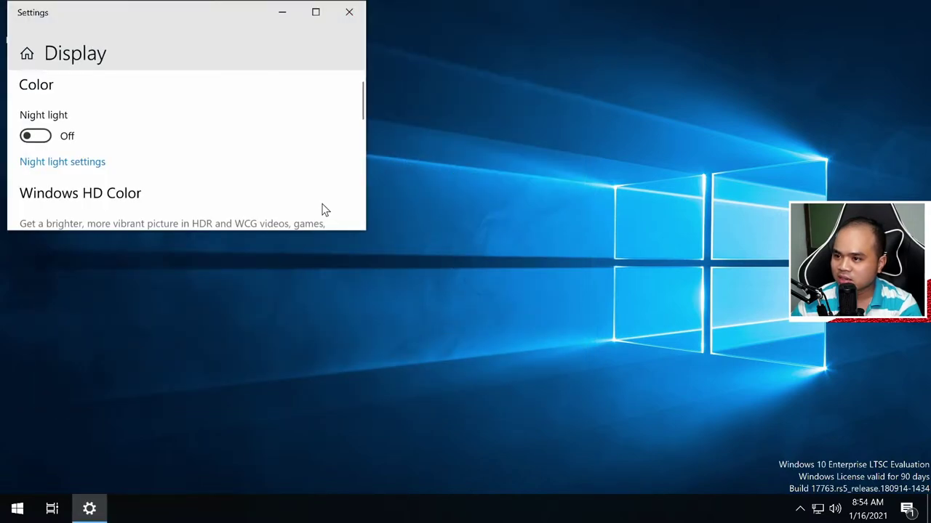
left_click(315, 12)
left_click(324, 392)
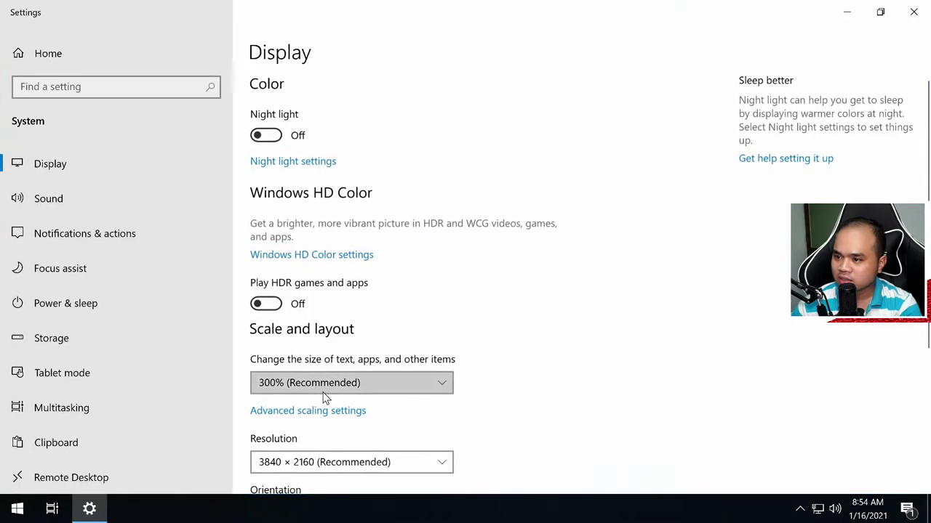
left_click(542, 356)
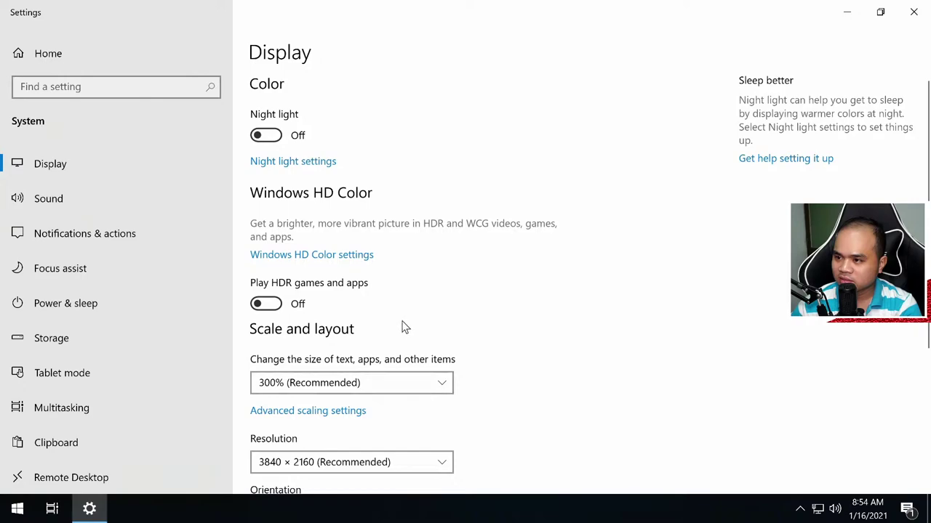
key("Down")
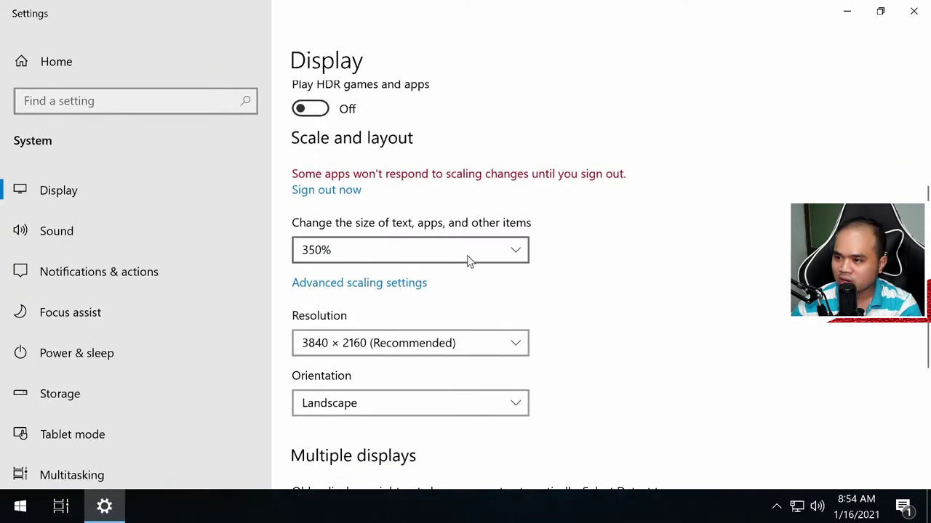
key("Up")
key("Up")
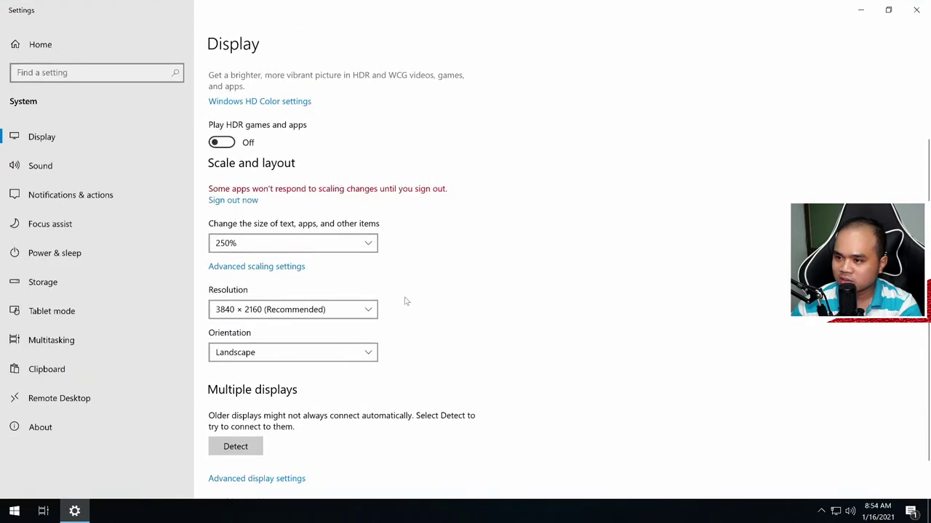
scroll(405, 301, "up", 2)
left_click(371, 317)
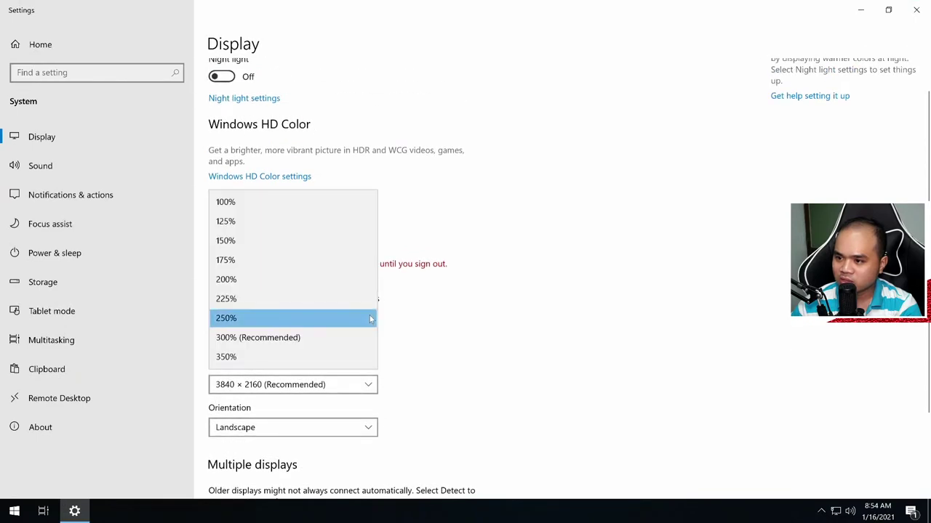
left_click(276, 338)
left_click(902, 18)
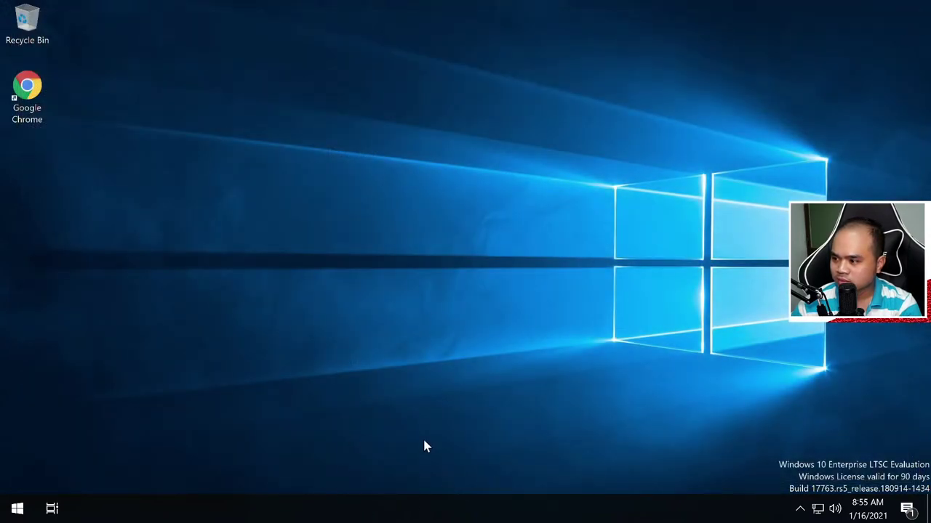
Switch the projection mode from the desktop so the second display duplicates the main one.
right_click(413, 427)
left_click(463, 325)
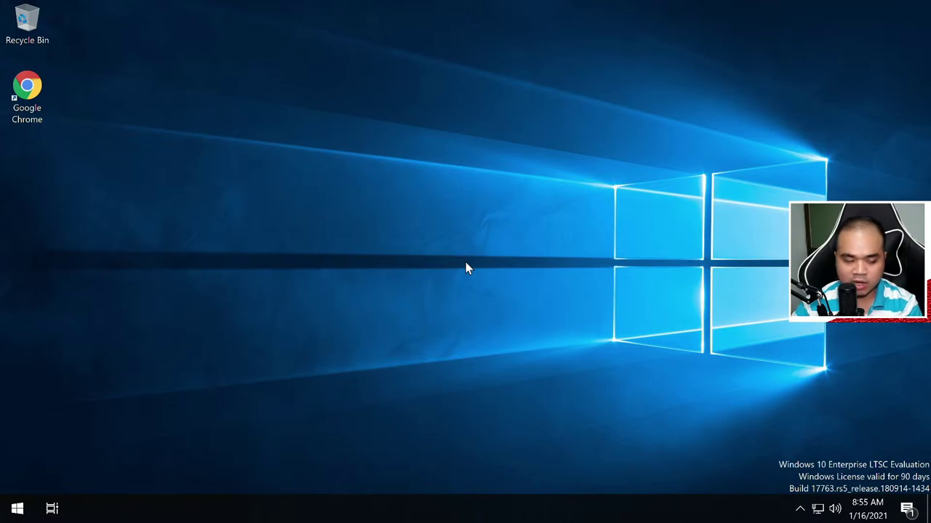
key("super+p")
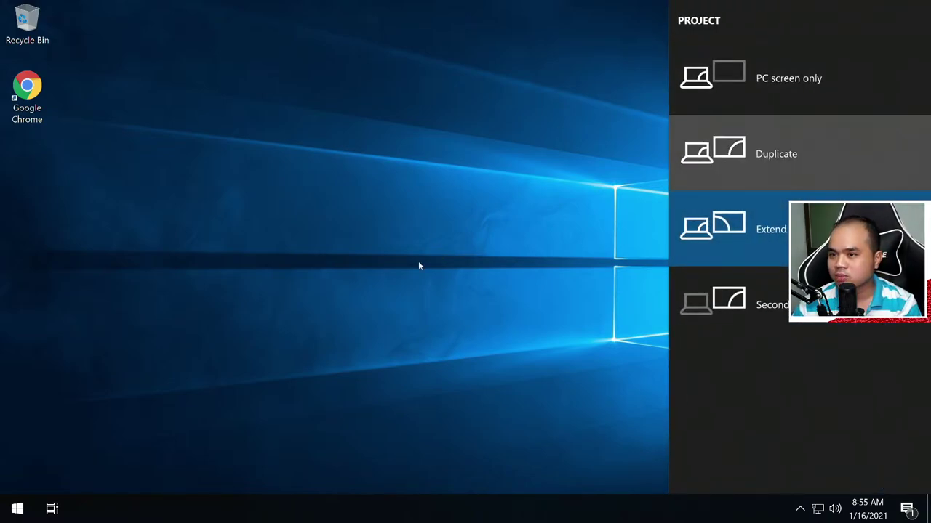
key("Return")
Set the duplicated displays' scale to 175% and close the display settings.
right_click(169, 225)
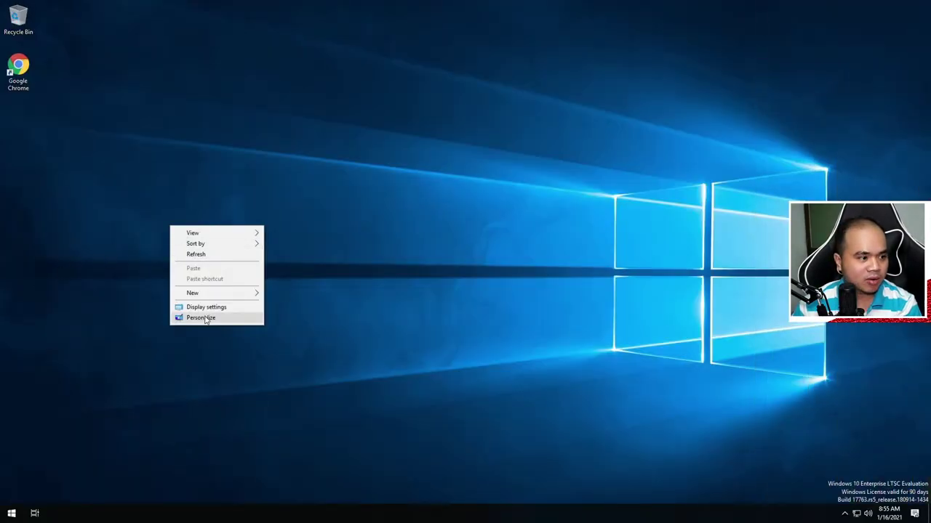
left_click(206, 309)
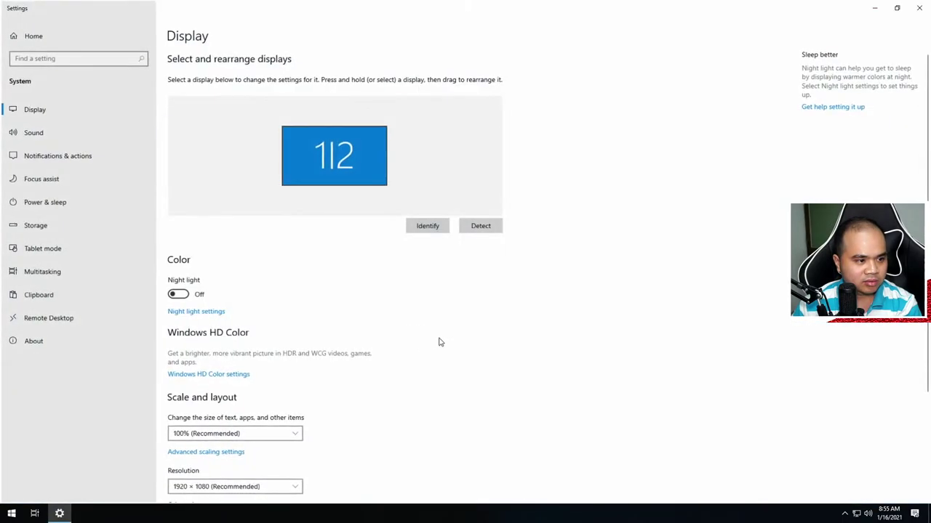
scroll(251, 312, "down", 3)
left_click(247, 282)
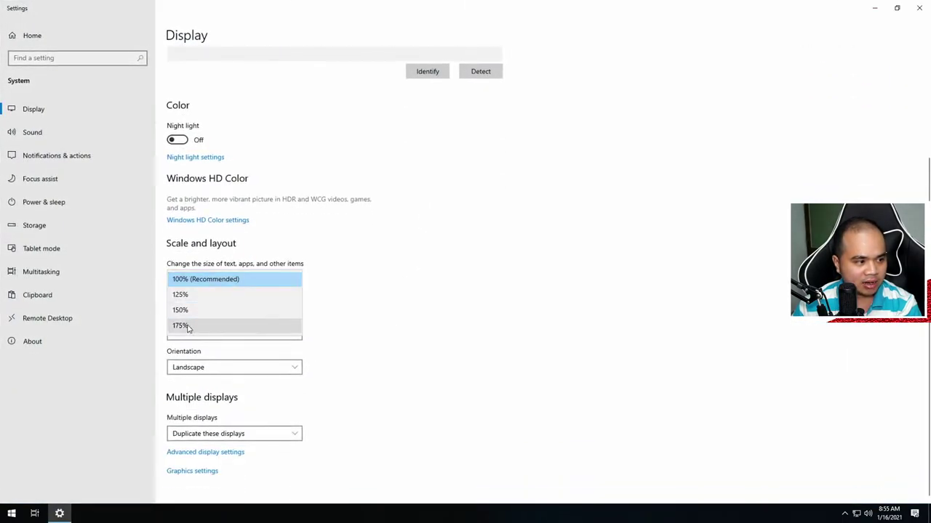
left_click(189, 327)
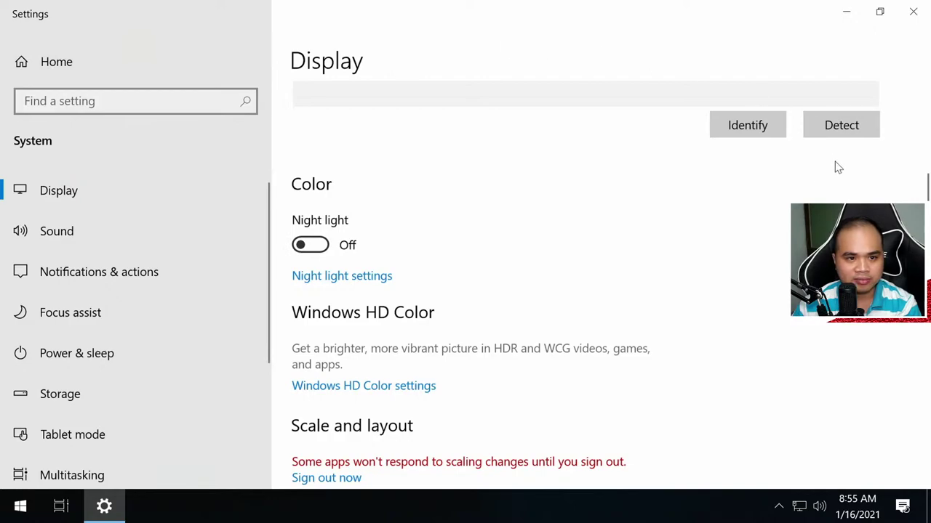
left_click(913, 11)
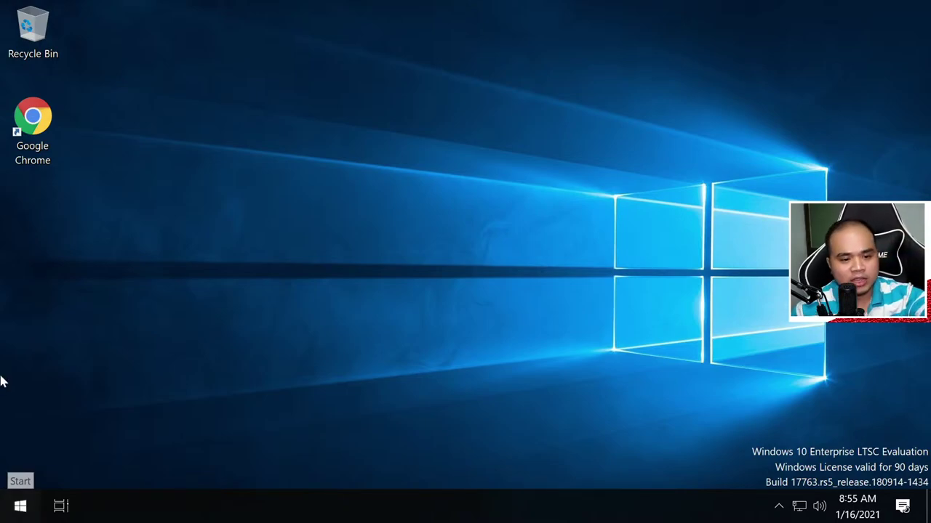
Clear all pending system notifications and return to the desktop.
left_click(902, 506)
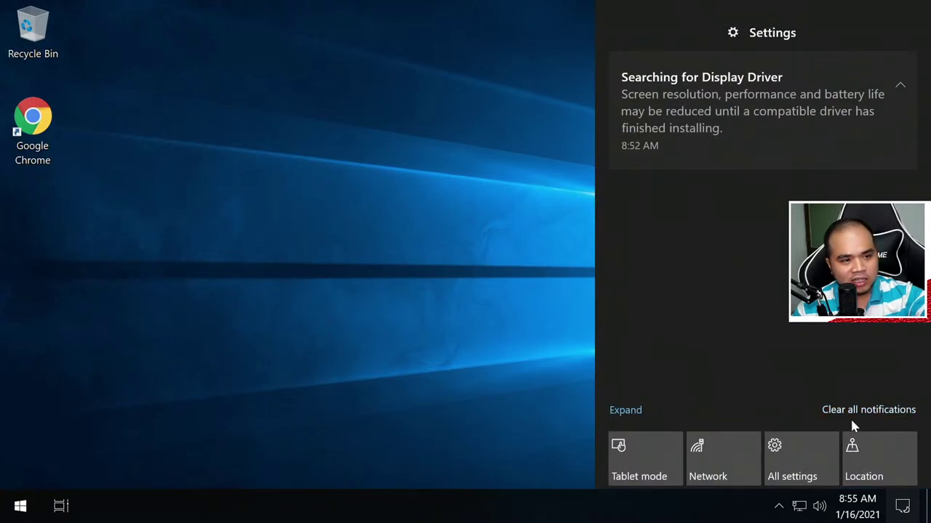
left_click(844, 410)
left_click(373, 319)
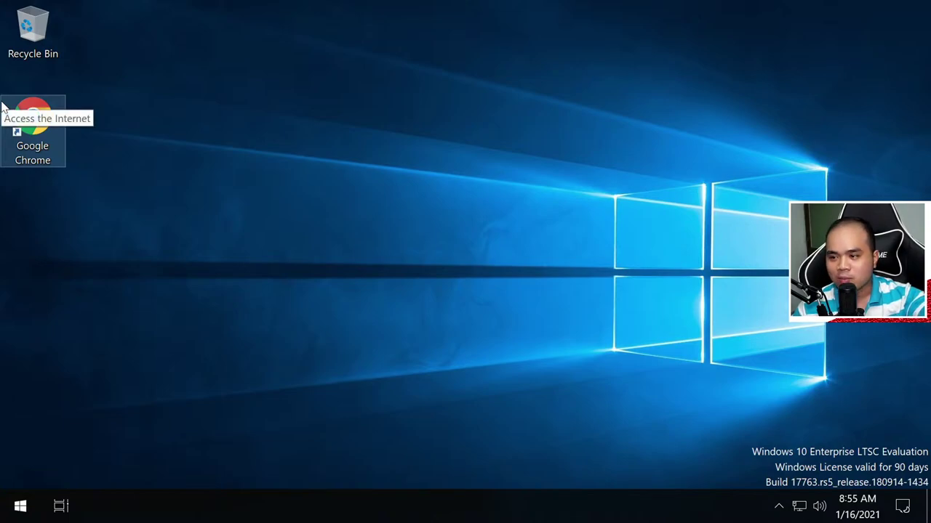
Examine the list of installed apps and Windows folders in the Start menu of the fresh installation.
left_click(20, 506)
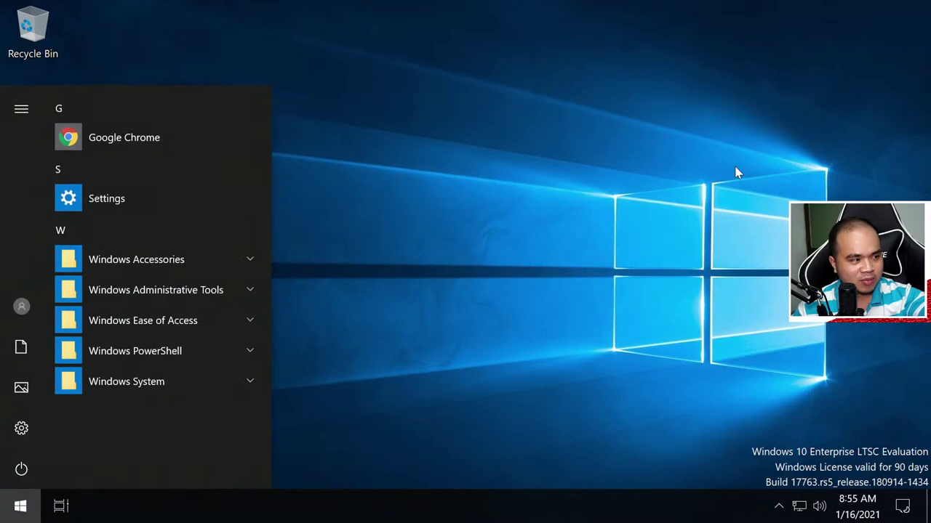
key("super")
key("super")
left_click(554, 222)
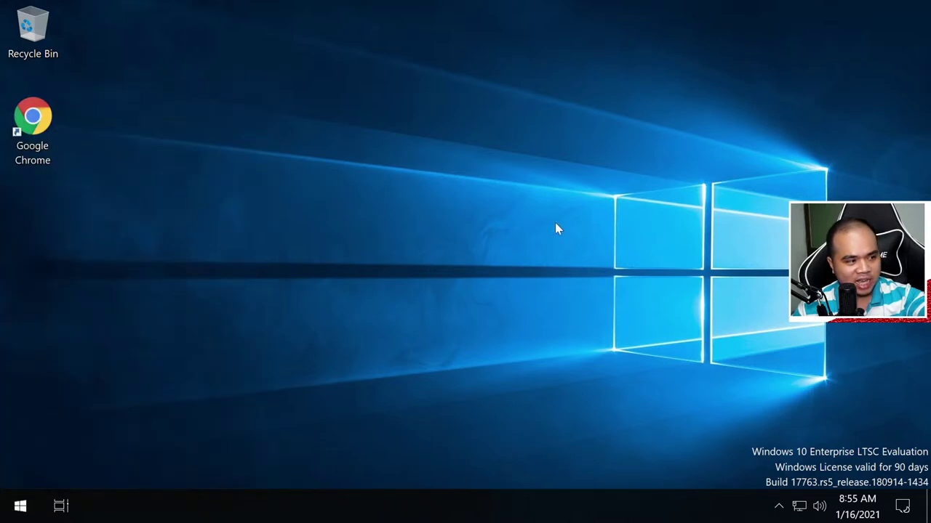
left_click(20, 507)
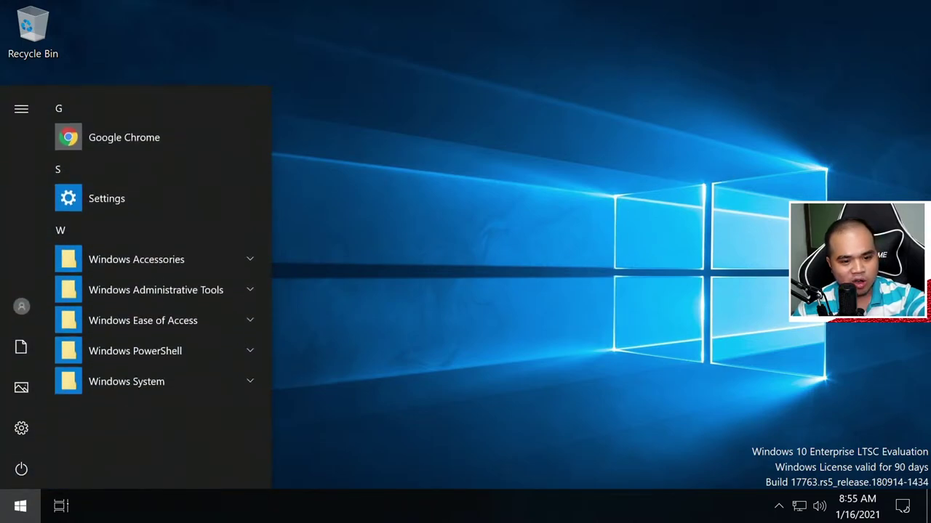
Open Windows Settings from the notification area and look over all the available settings categories.
left_click(901, 506)
left_click(774, 480)
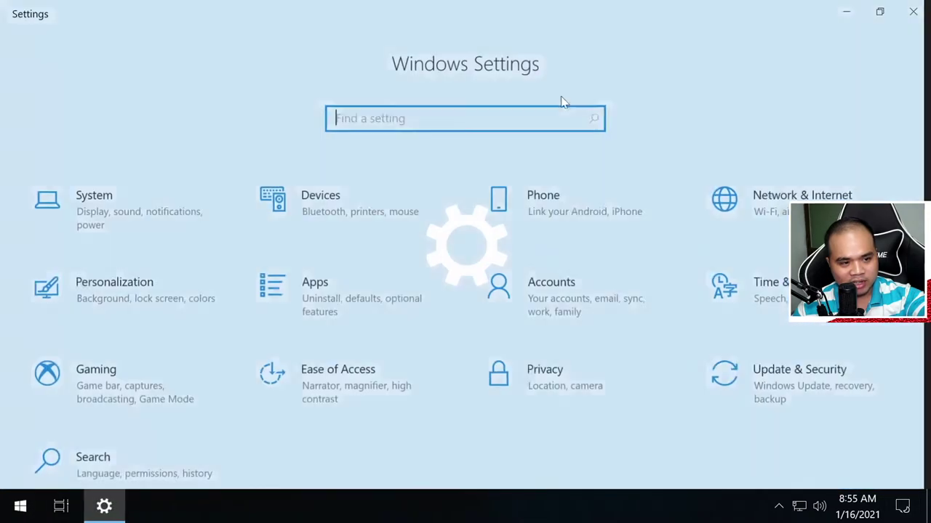
scroll(184, 320, "down", 2)
scroll(858, 169, "up", 2)
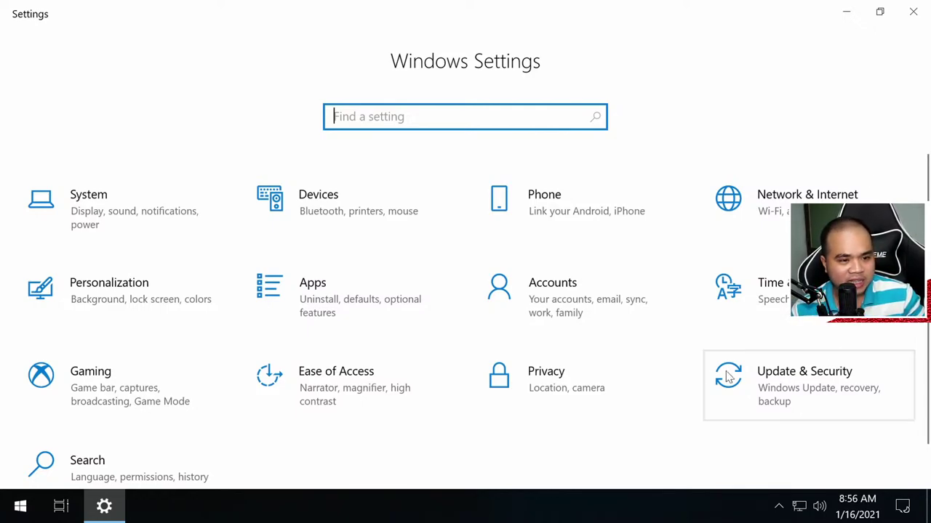
scroll(627, 359, "down", 1)
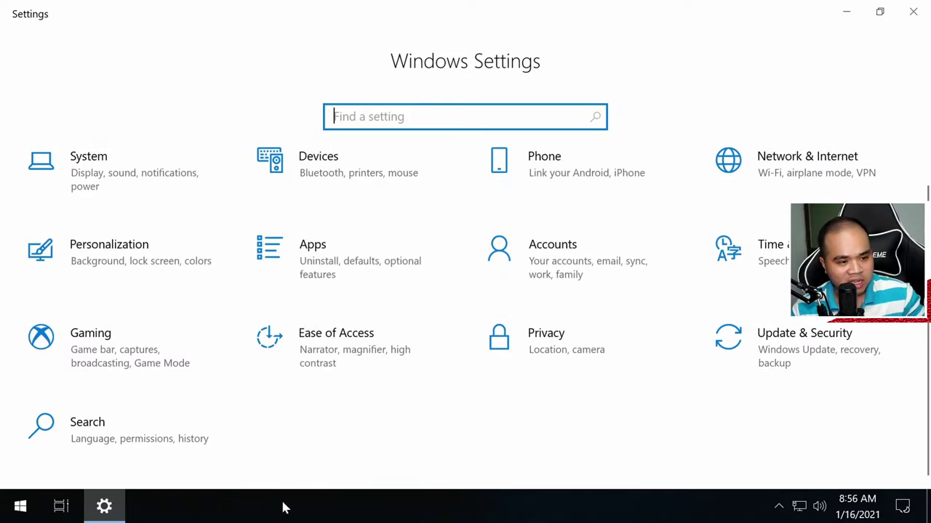
scroll(296, 486, "up", 1)
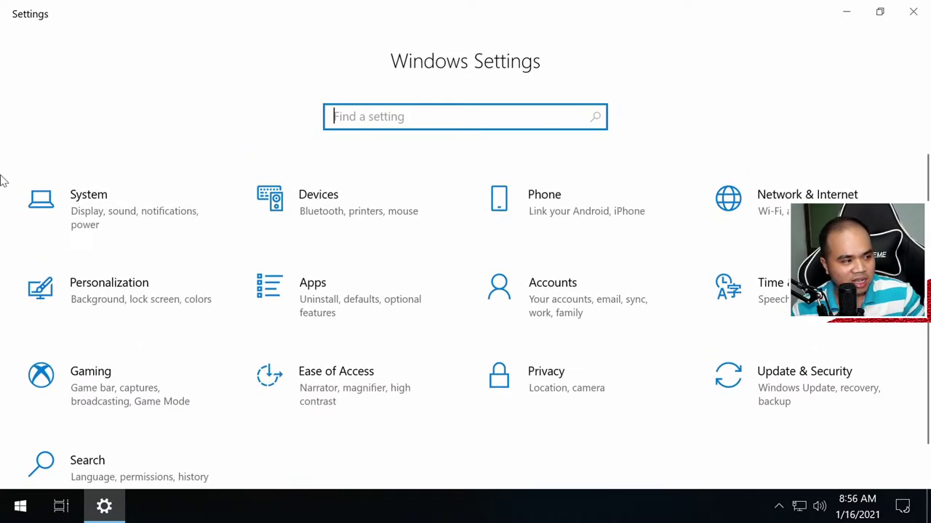
Check the device and Windows specifications on the System settings' About page, then close Settings.
left_click(114, 210)
scroll(630, 369, "down", 10)
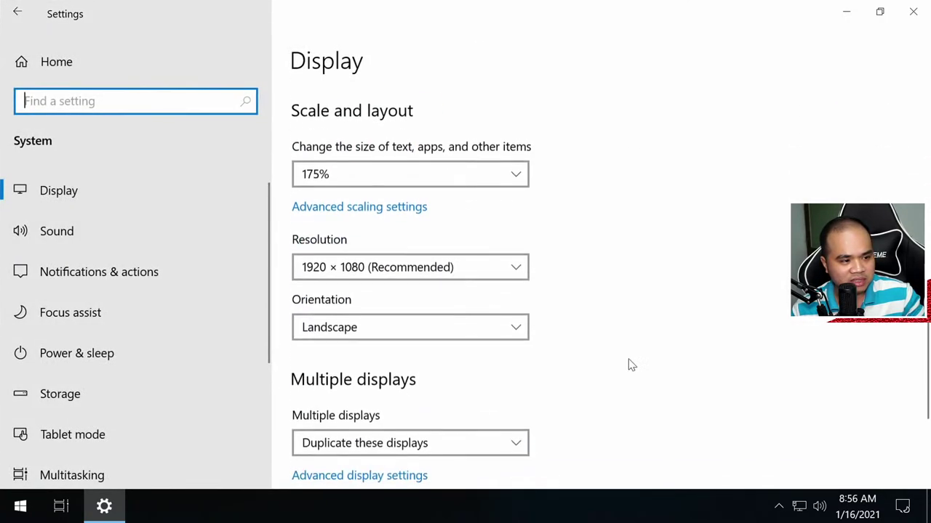
scroll(63, 365, "down", 5)
left_click(45, 412)
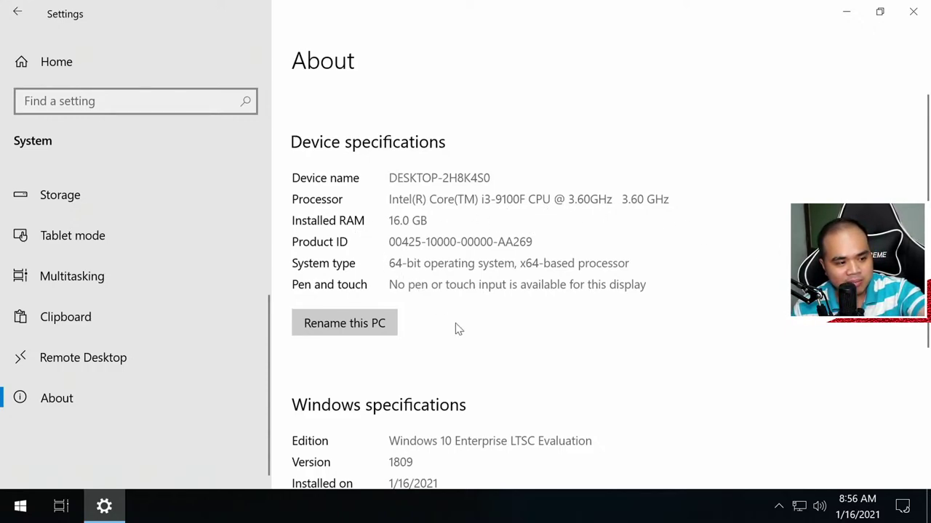
scroll(474, 359, "down", 2)
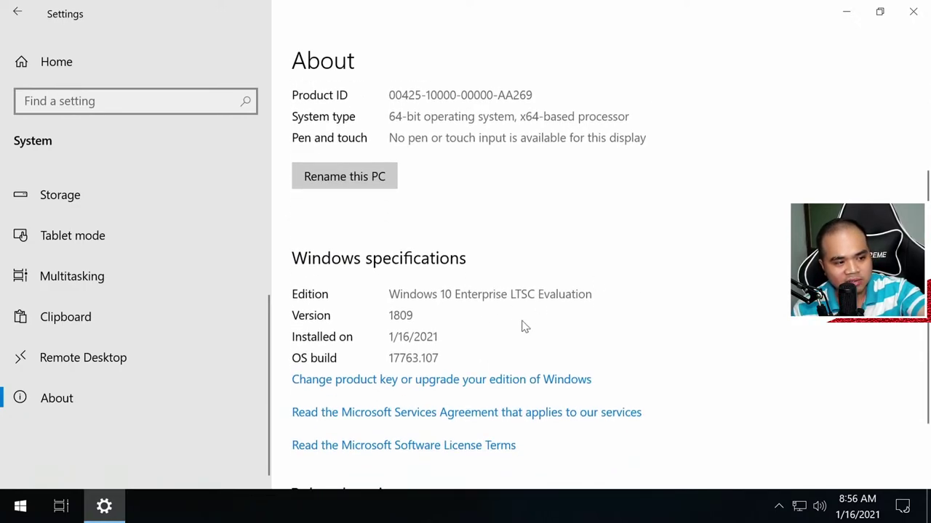
left_click(913, 11)
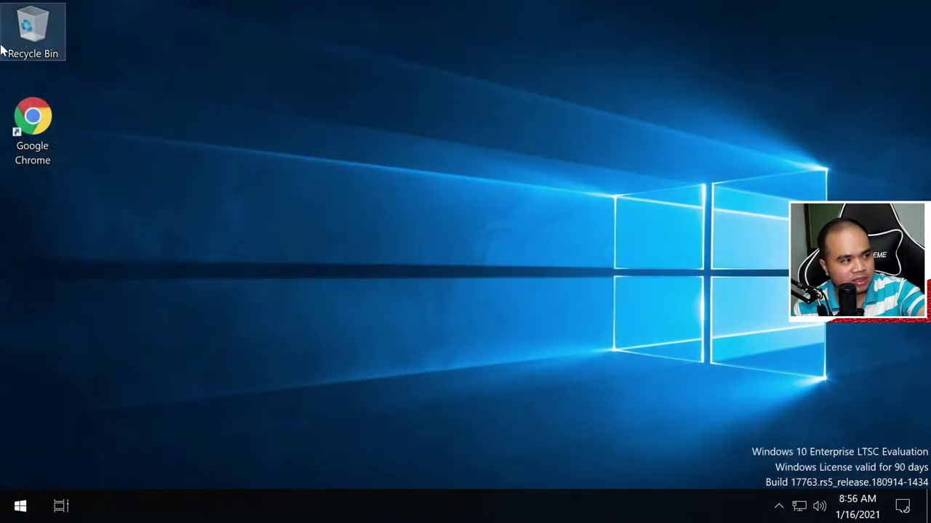
Inspect the display adapters and processors in Device Manager, check the remaining device categories, and close it.
right_click(36, 496)
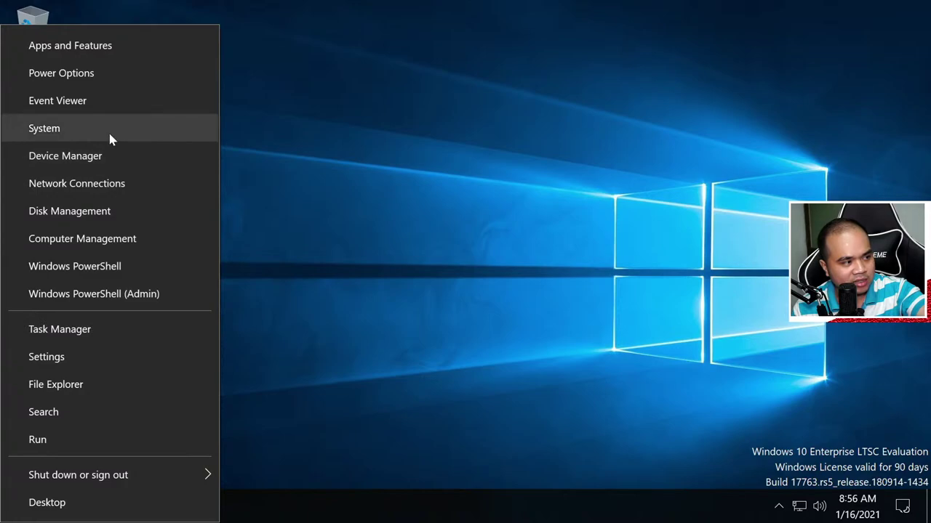
left_click(109, 158)
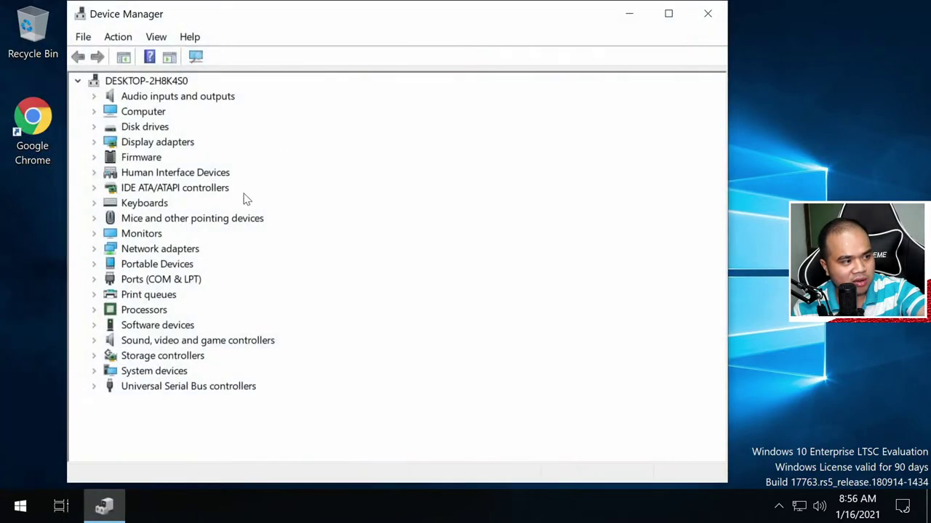
double_click(188, 144)
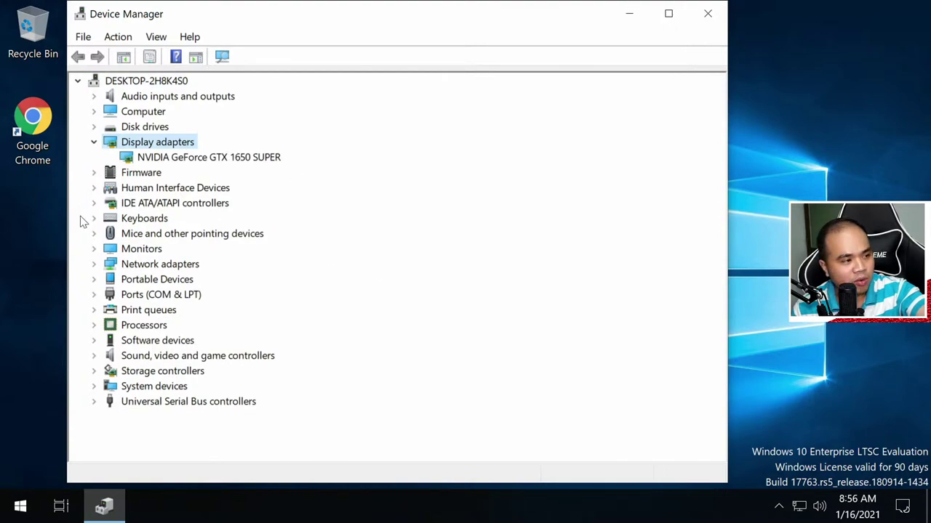
double_click(131, 325)
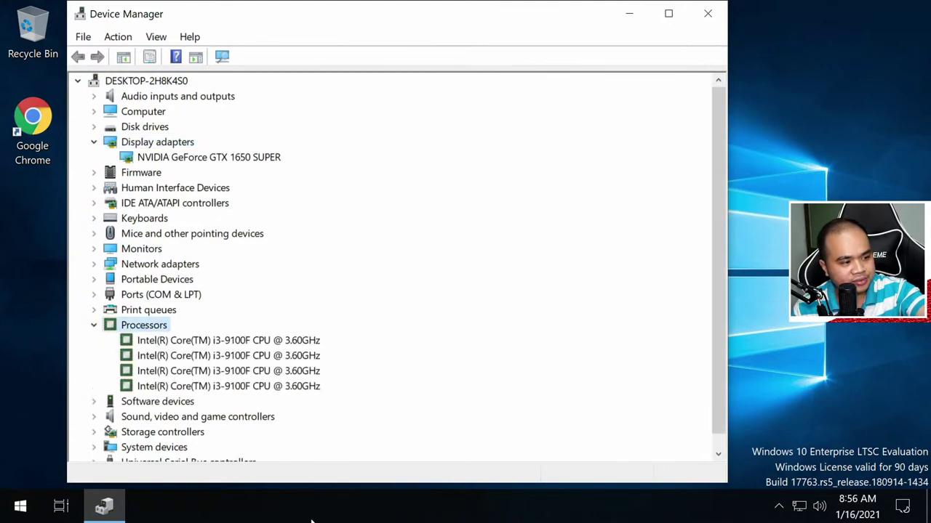
scroll(558, 358, "down", 1)
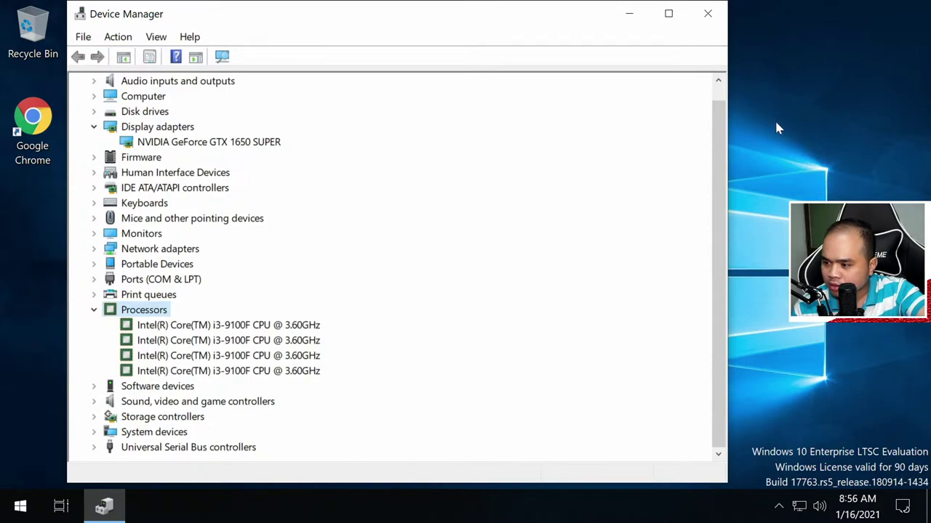
left_click(707, 13)
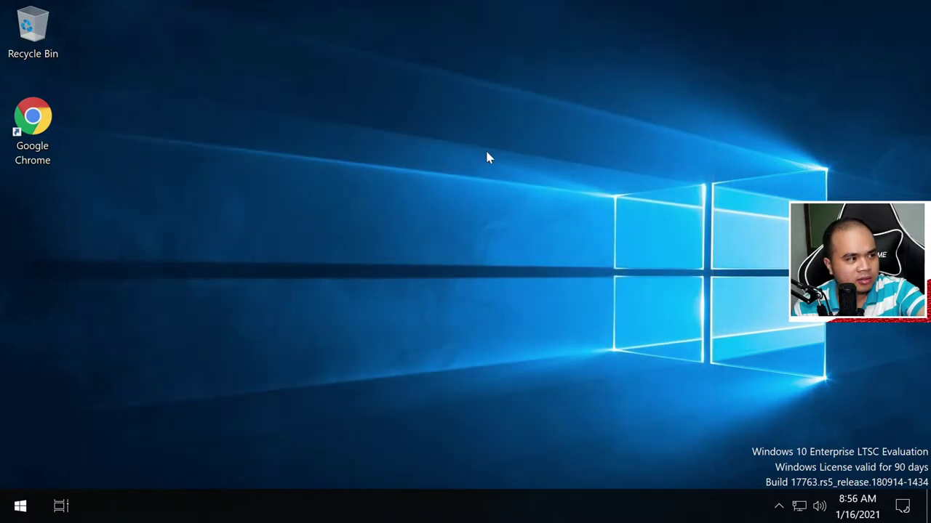
right_click(493, 150)
left_click(534, 204)
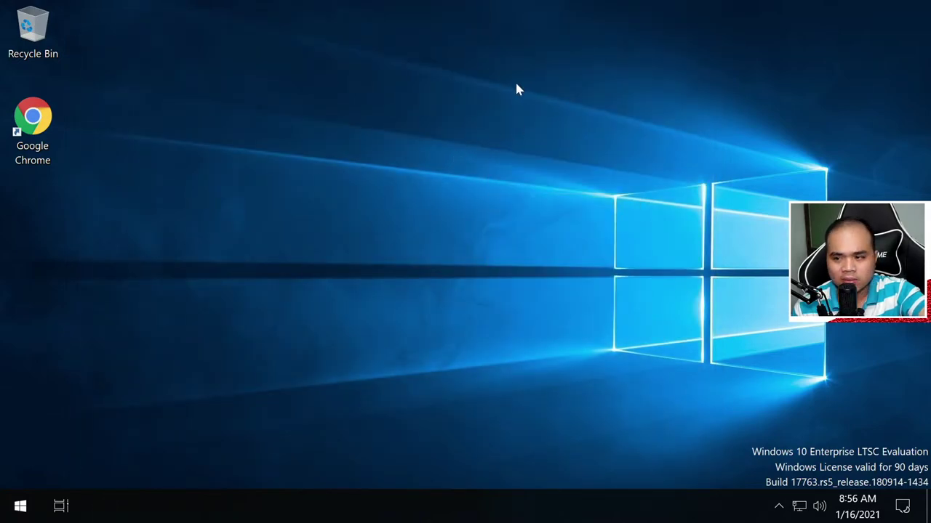